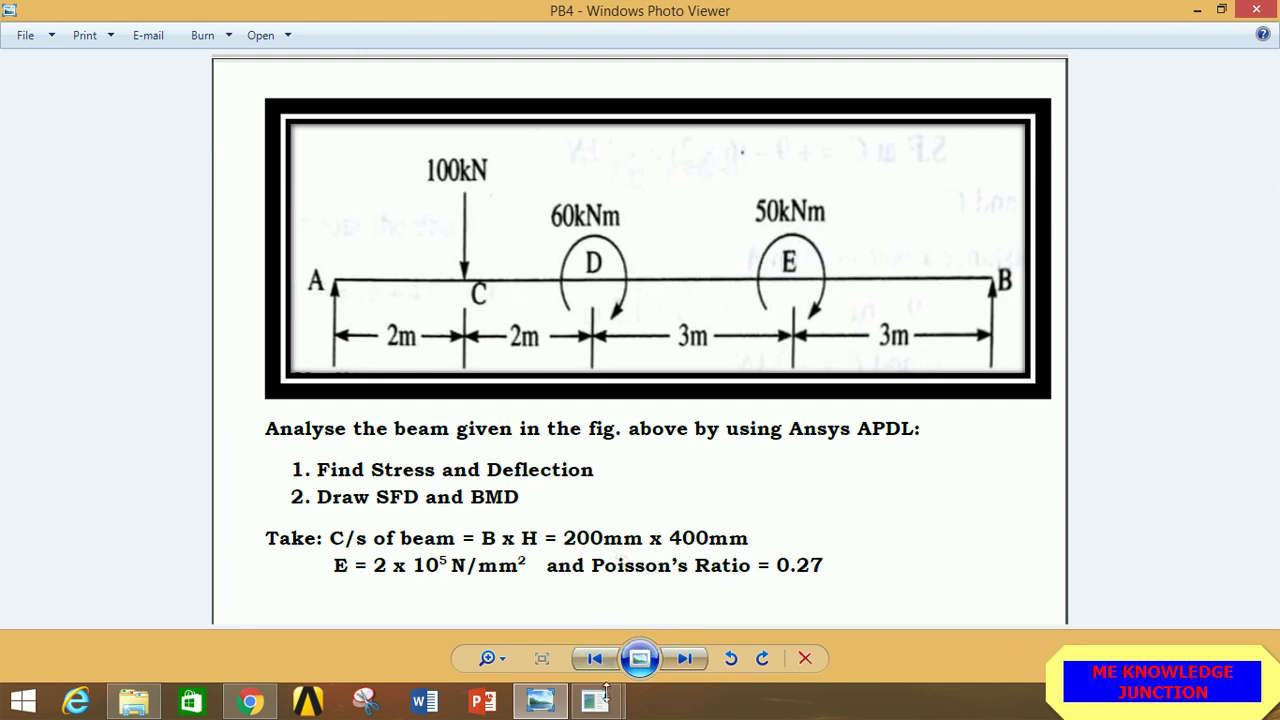
- Switch to the ANSYS Multiphysics Utility window and limit the GUI filtering preferences to the Structural discipline
mouse_move(610, 705)
left_click(681, 588)
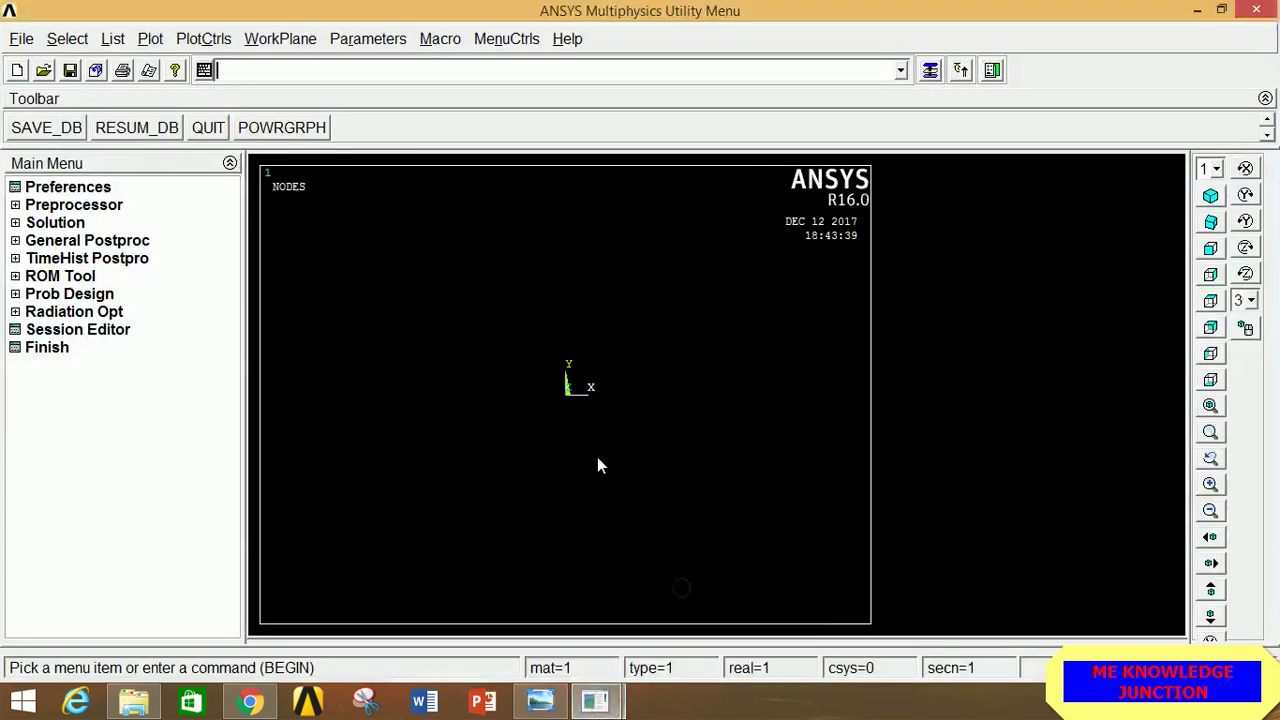
left_click(100, 190)
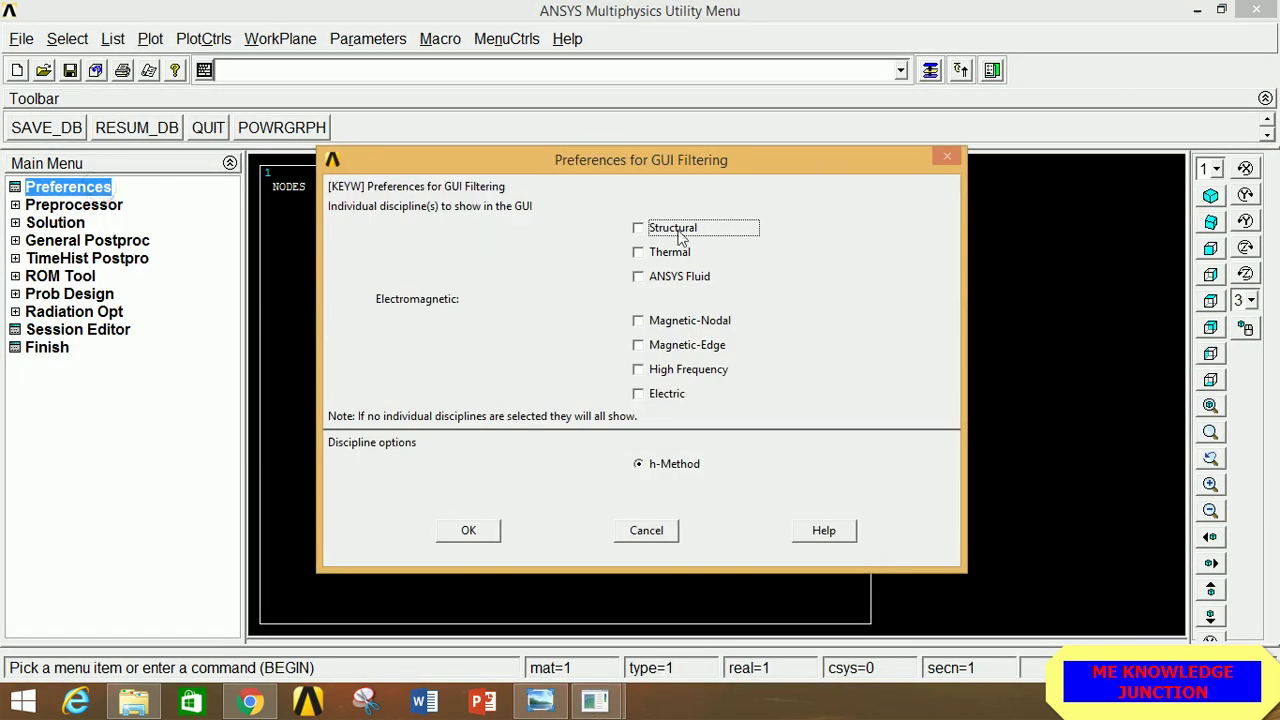
left_click(470, 529)
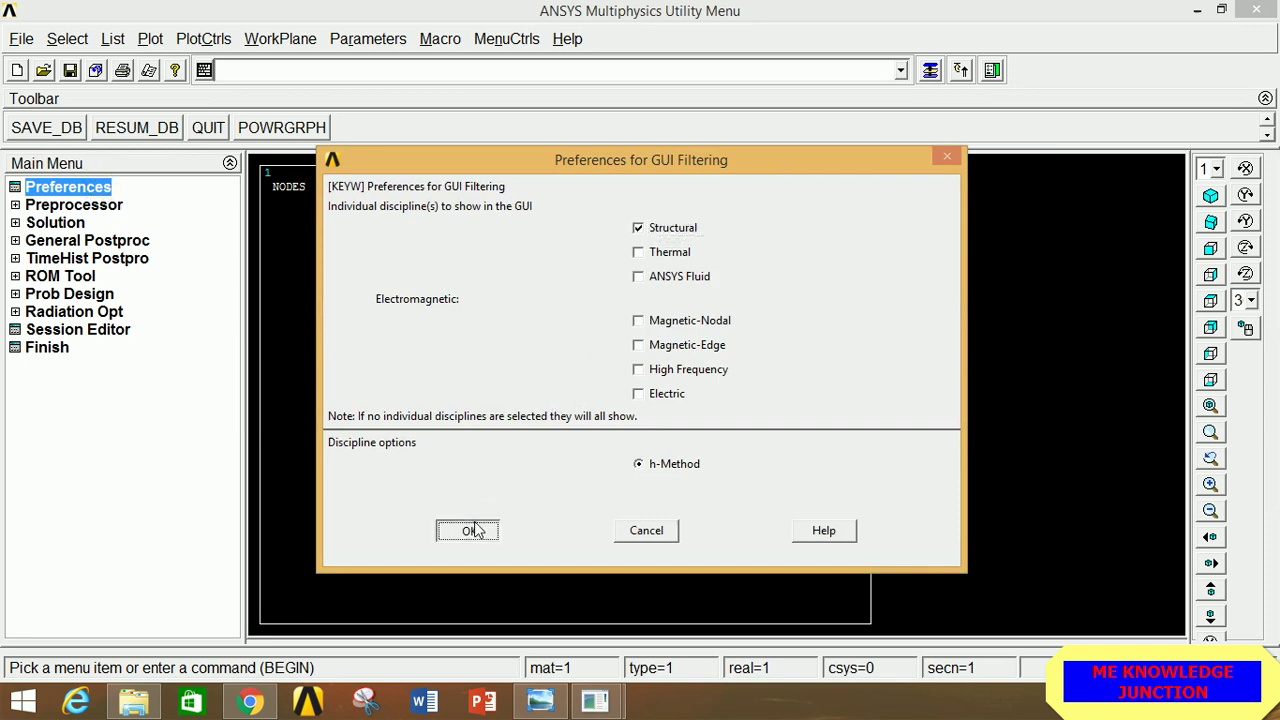
- Add the Beam 2 node 188 element type with reference number 1
left_click(116, 206)
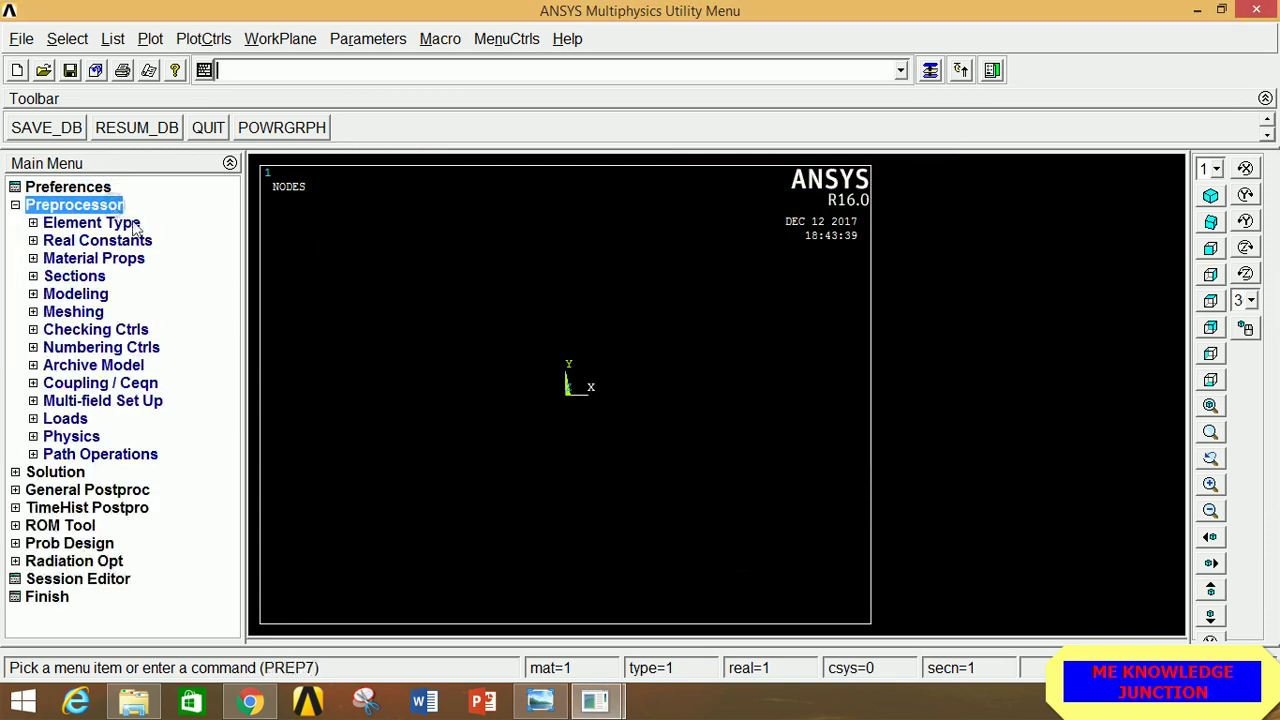
left_click(133, 225)
left_click(133, 243)
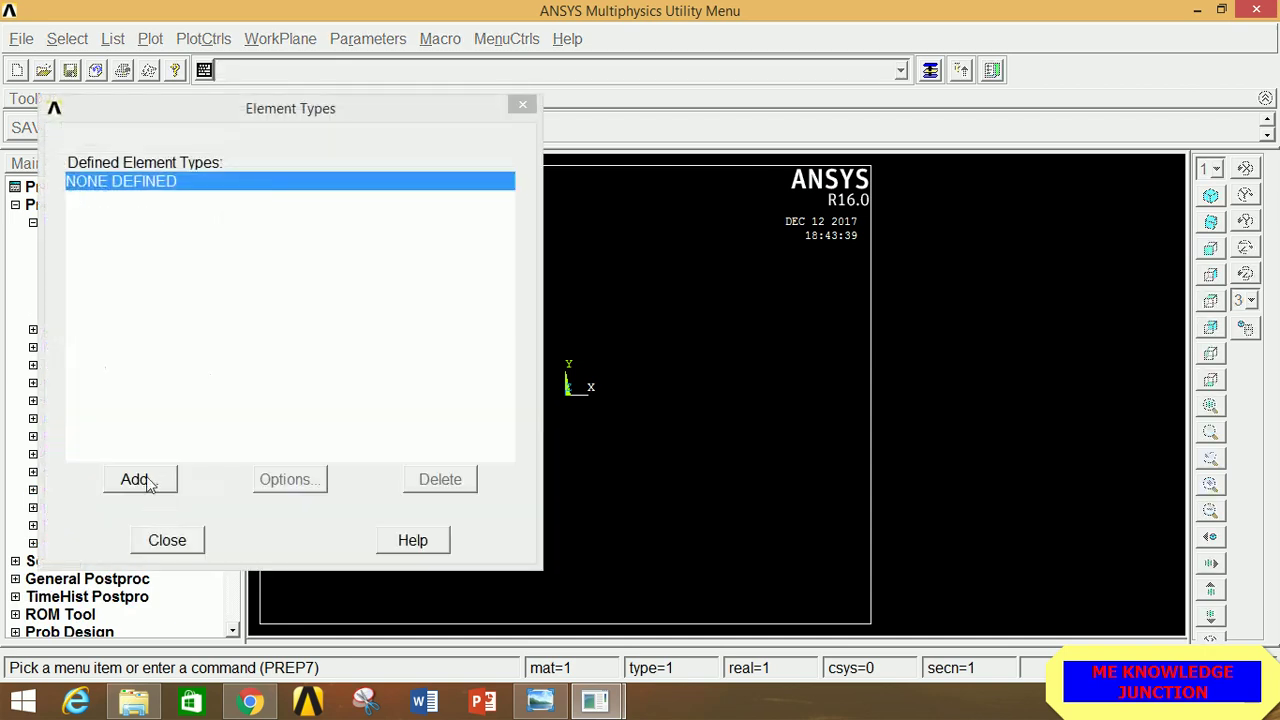
left_click(145, 481)
left_click(680, 317)
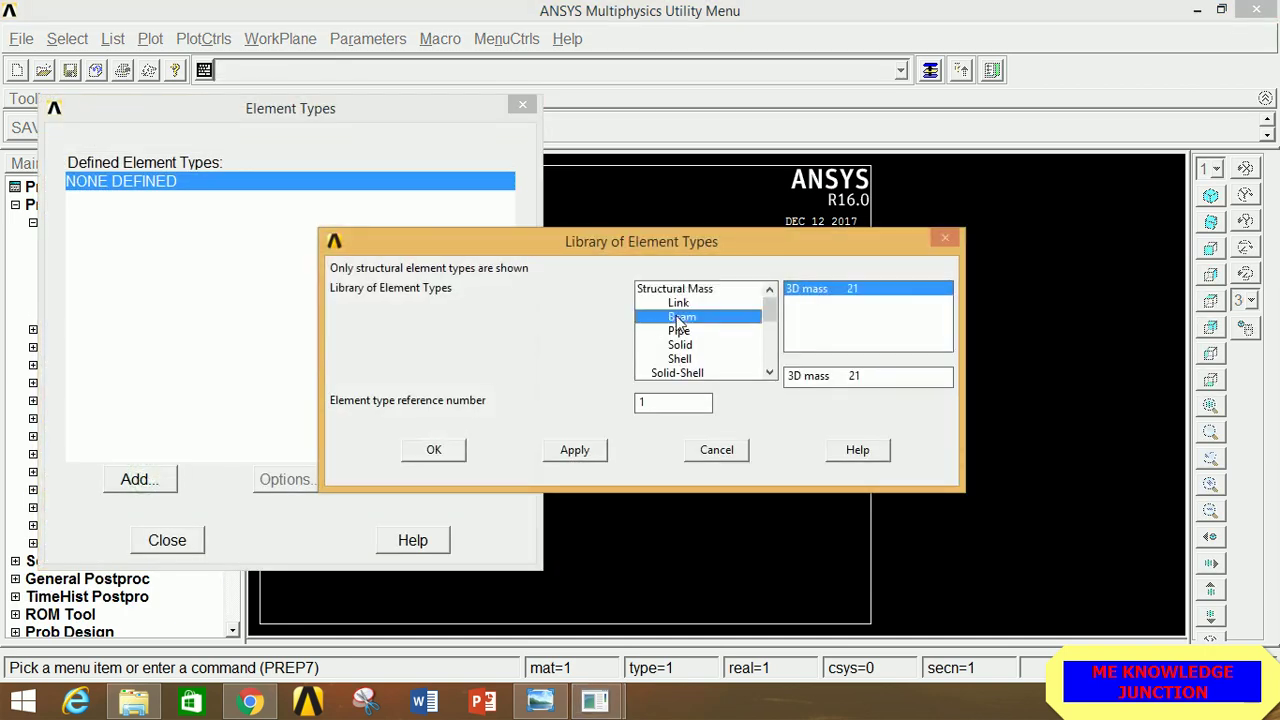
left_click(818, 303)
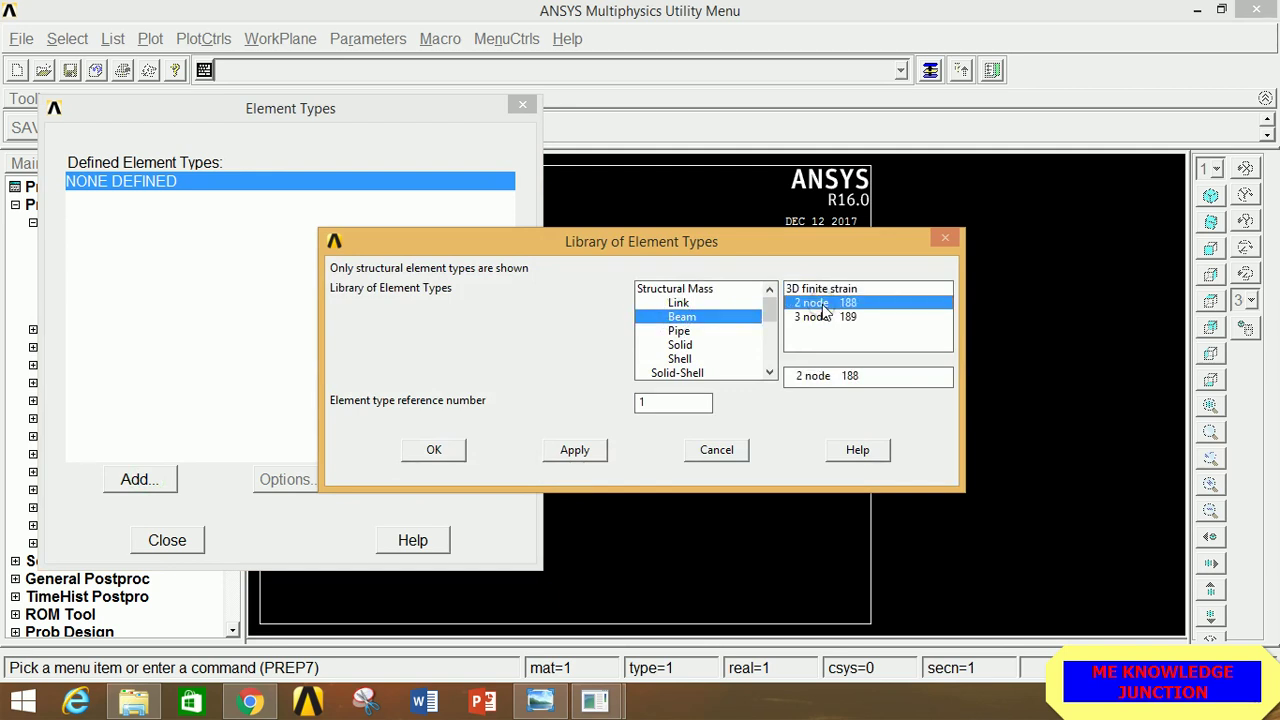
left_click(438, 452)
left_click(175, 539)
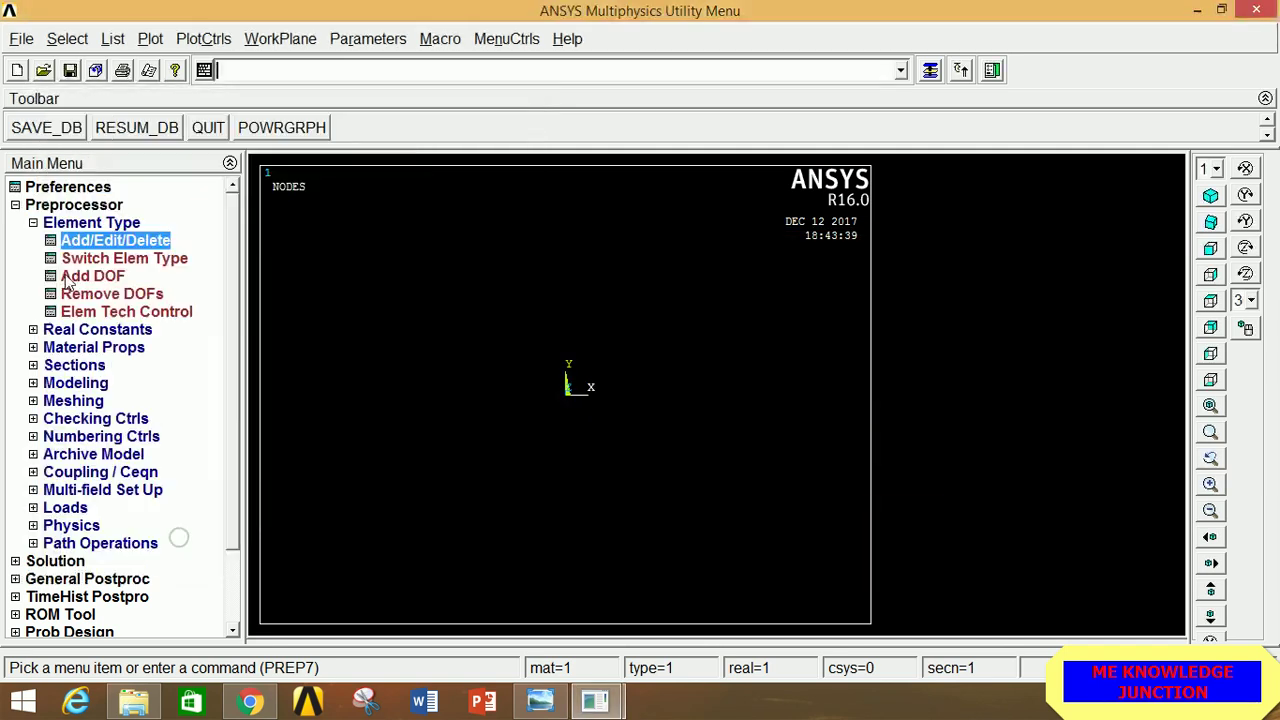
left_click(72, 222)
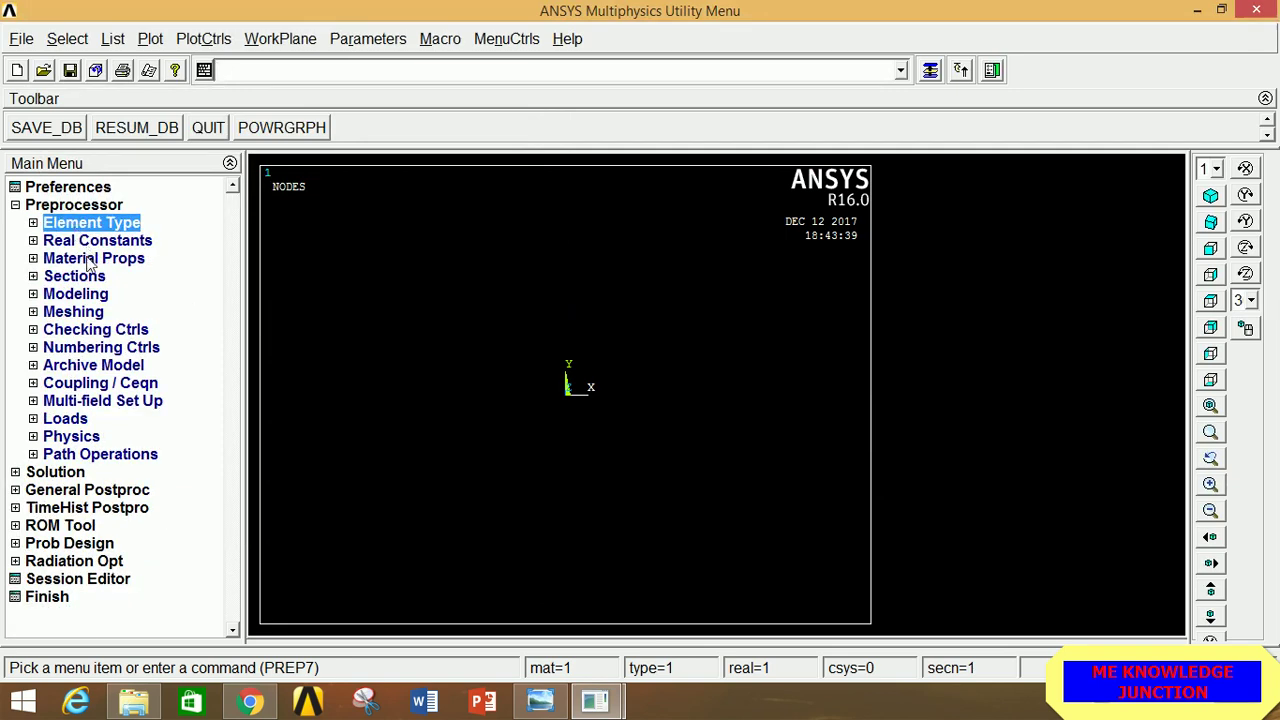
- Define material model 1 as structural linear elastic isotropic with EX 2E5 and PRXY 0.27
left_click(88, 259)
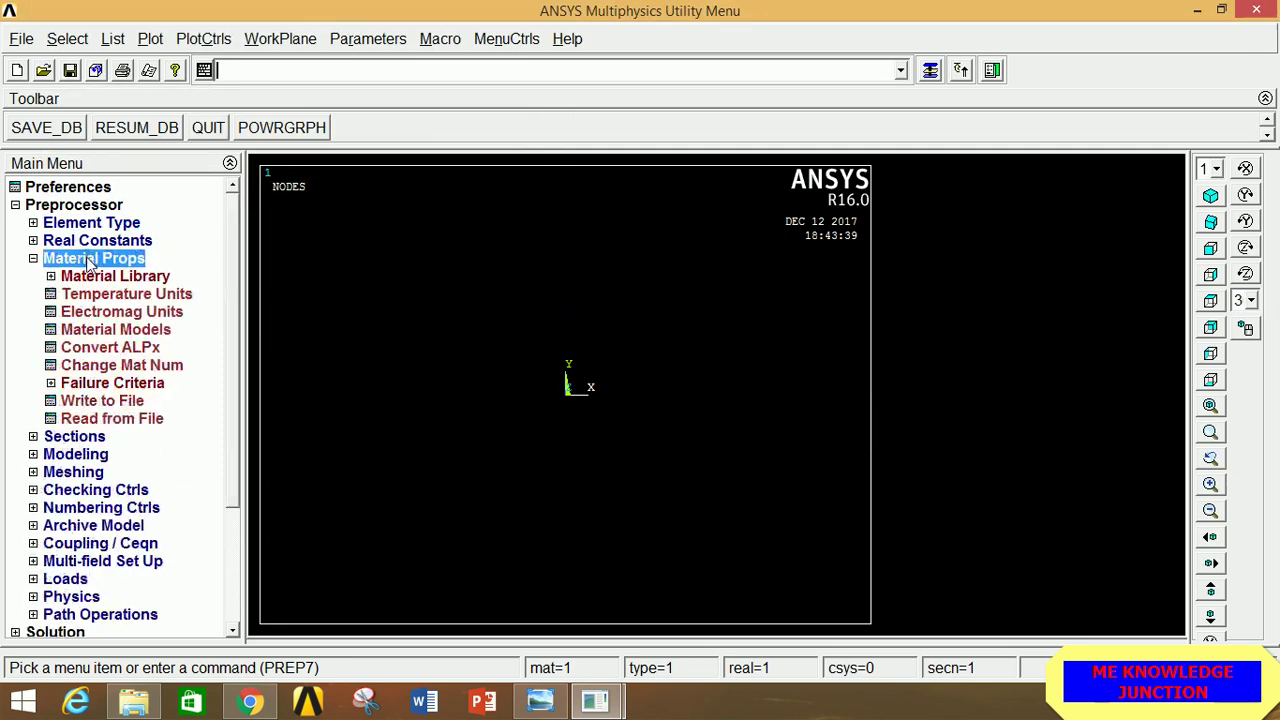
left_click(115, 329)
double_click(699, 321)
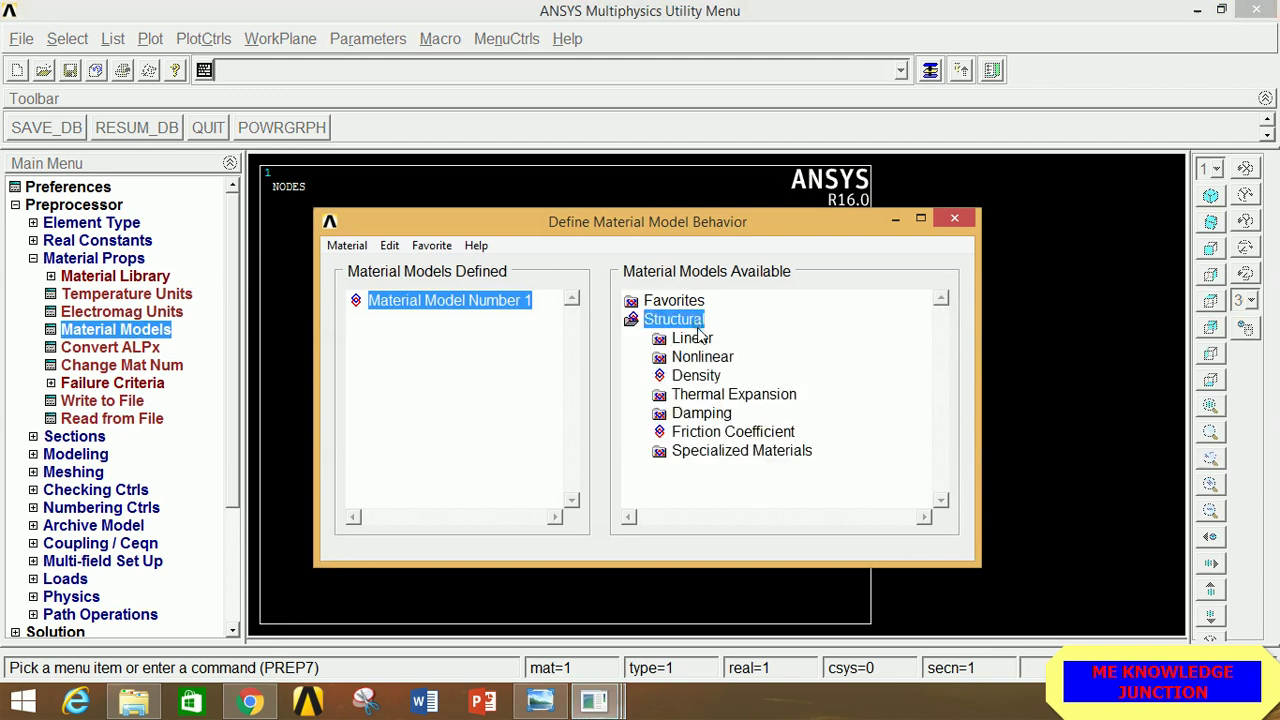
double_click(700, 339)
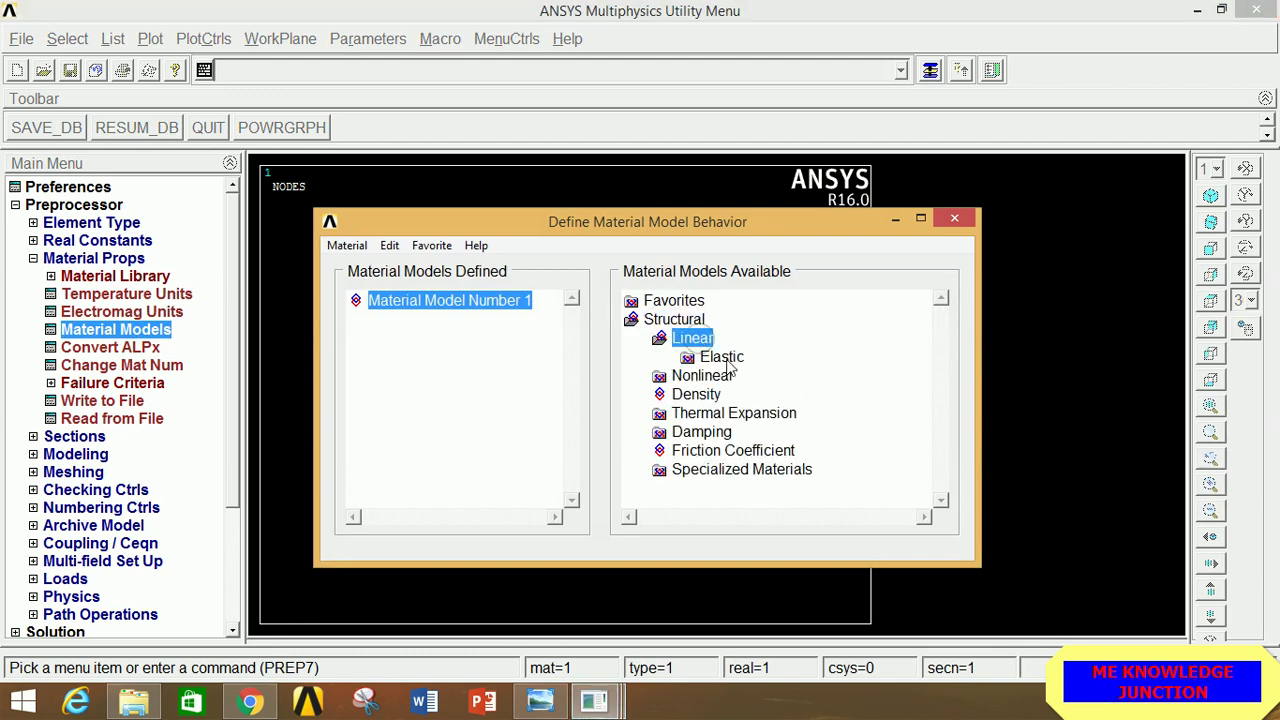
double_click(724, 358)
double_click(748, 378)
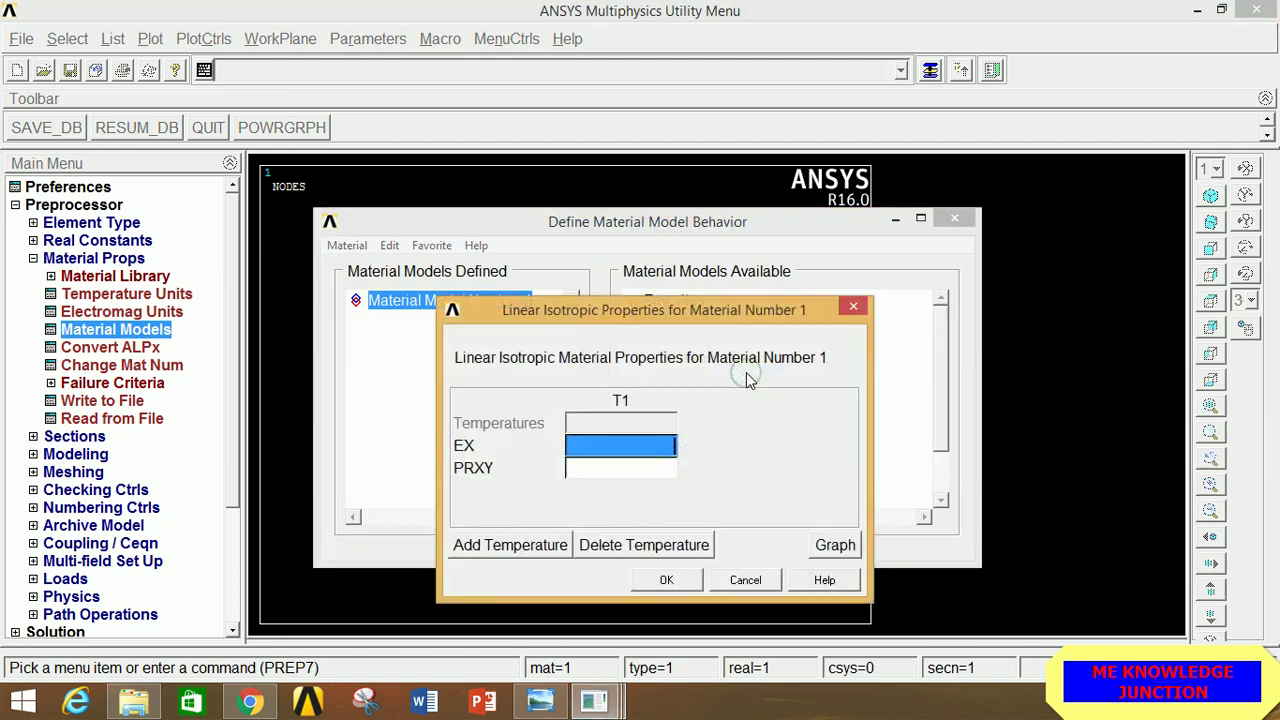
type("2")
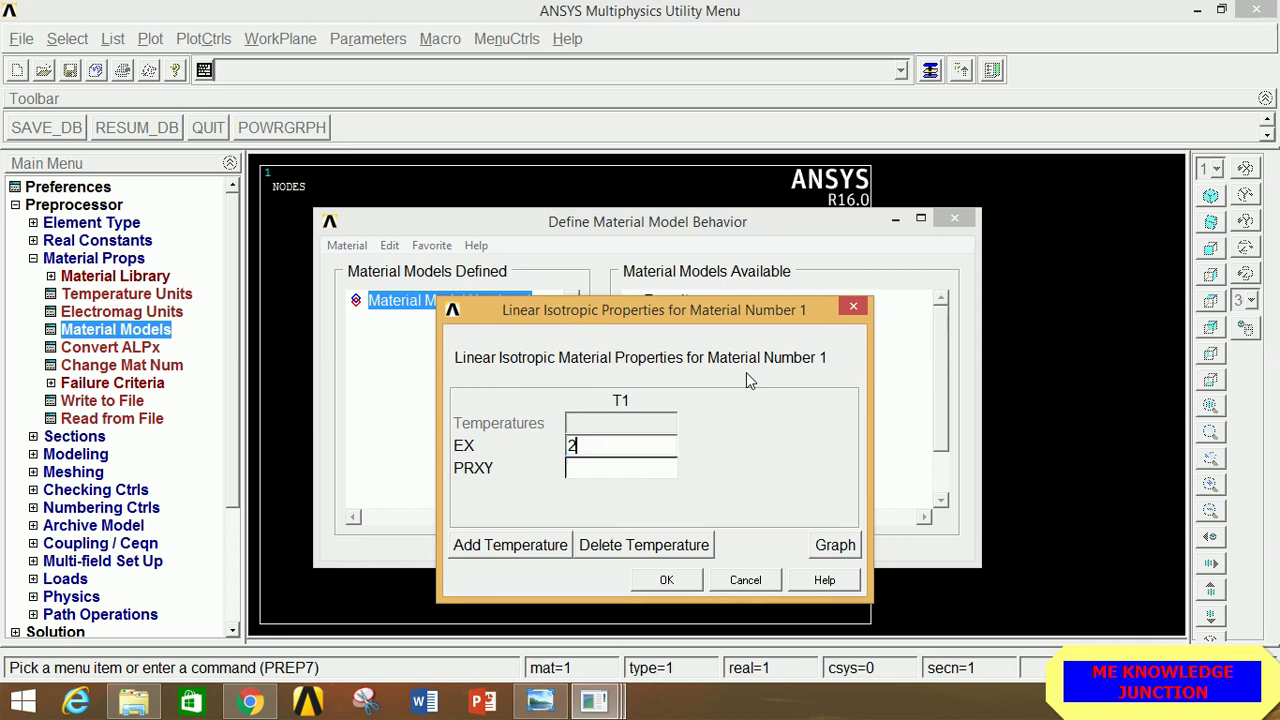
type("E5")
key("Tab")
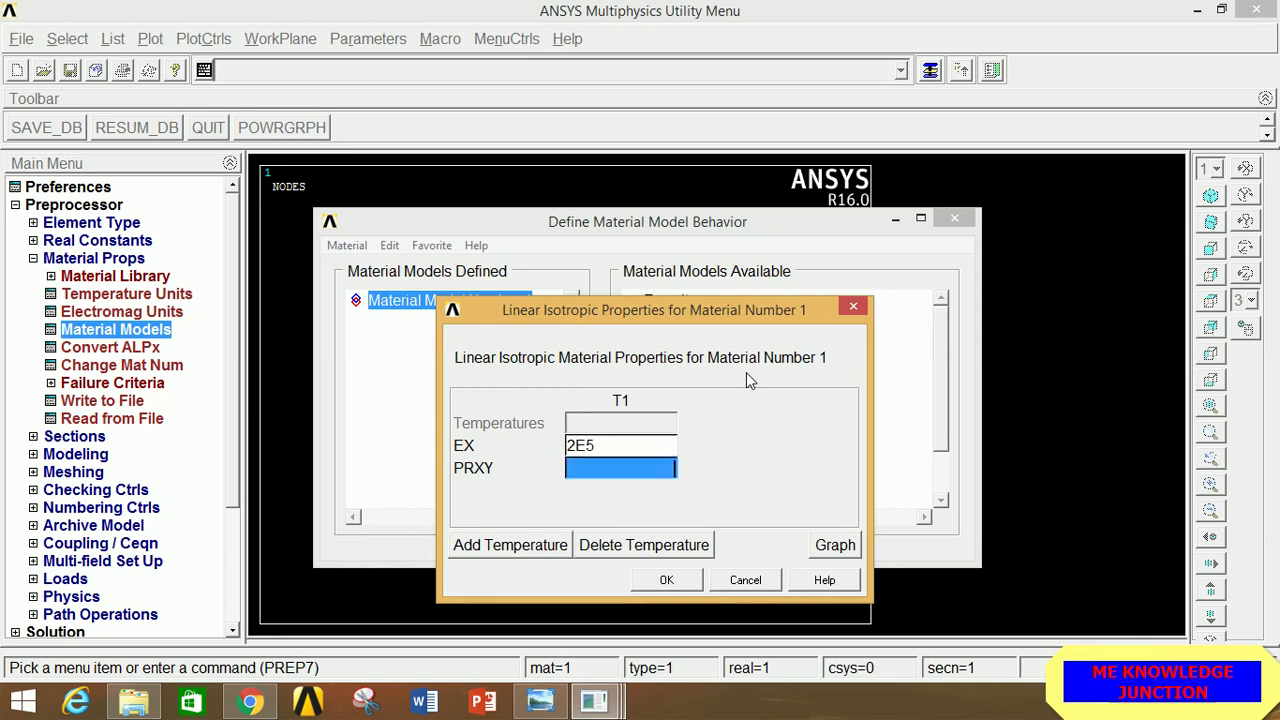
type("0.27")
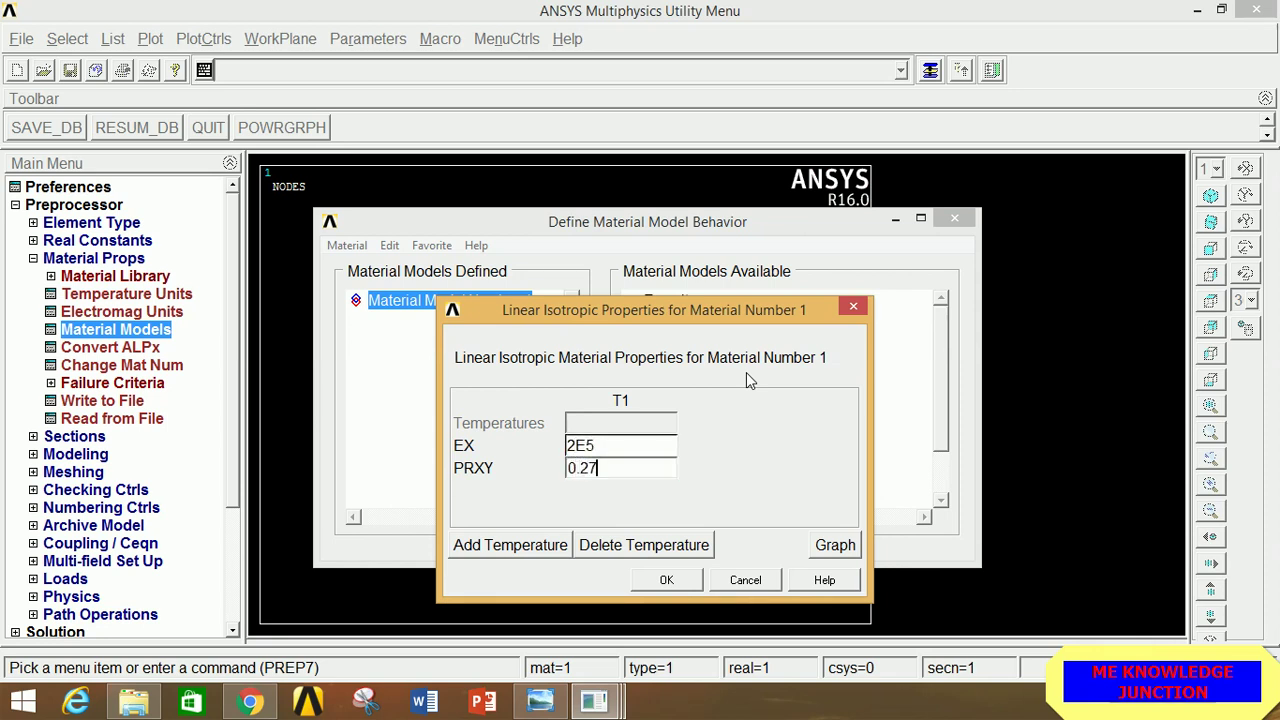
left_click(666, 580)
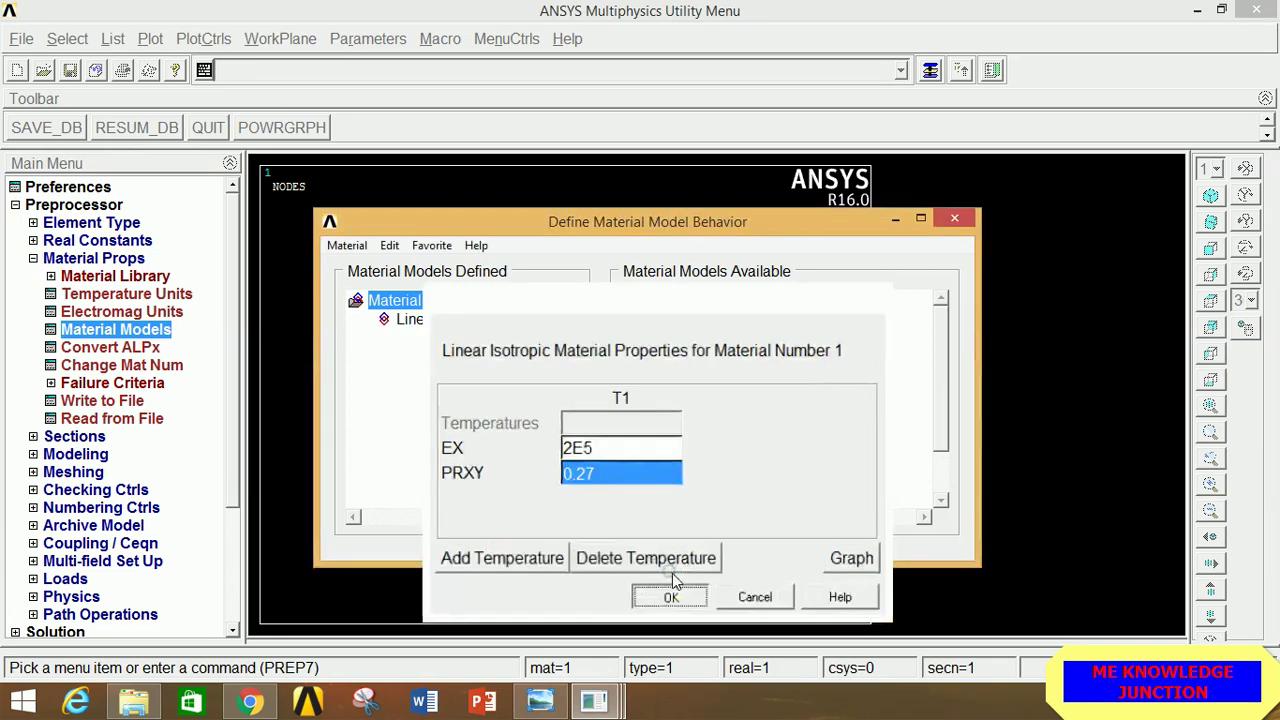
left_click(964, 226)
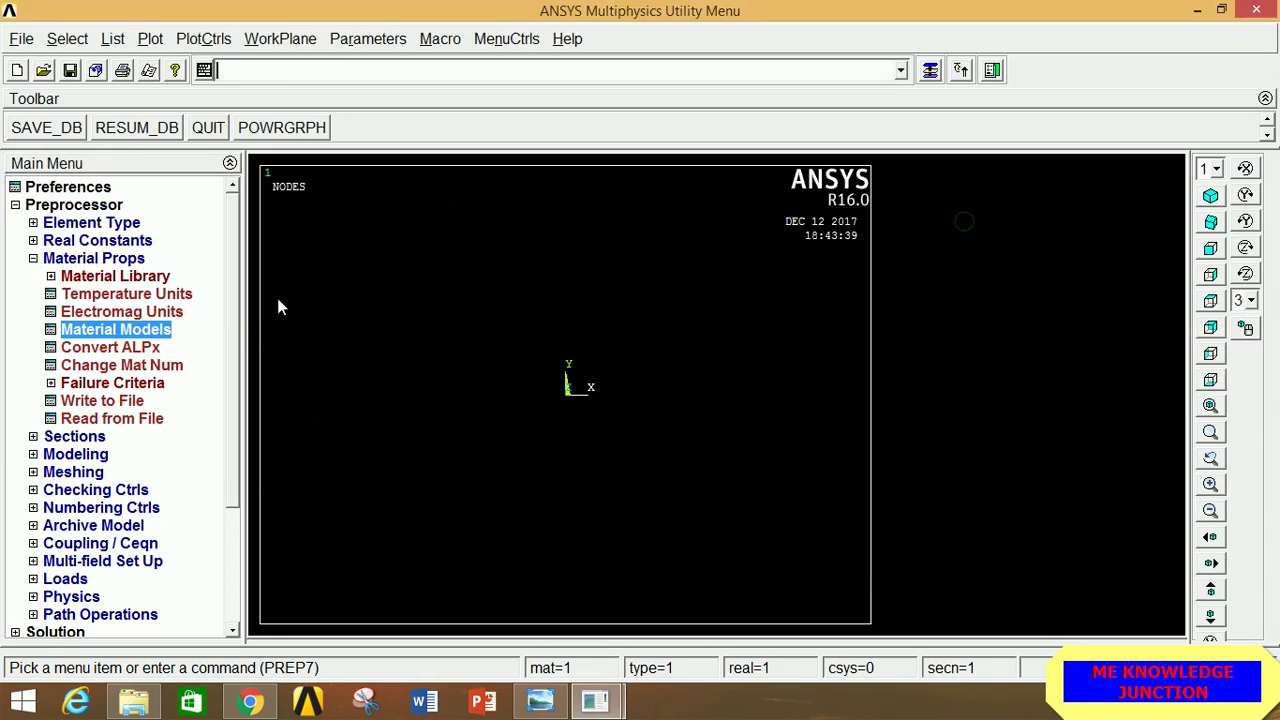
left_click(117, 262)
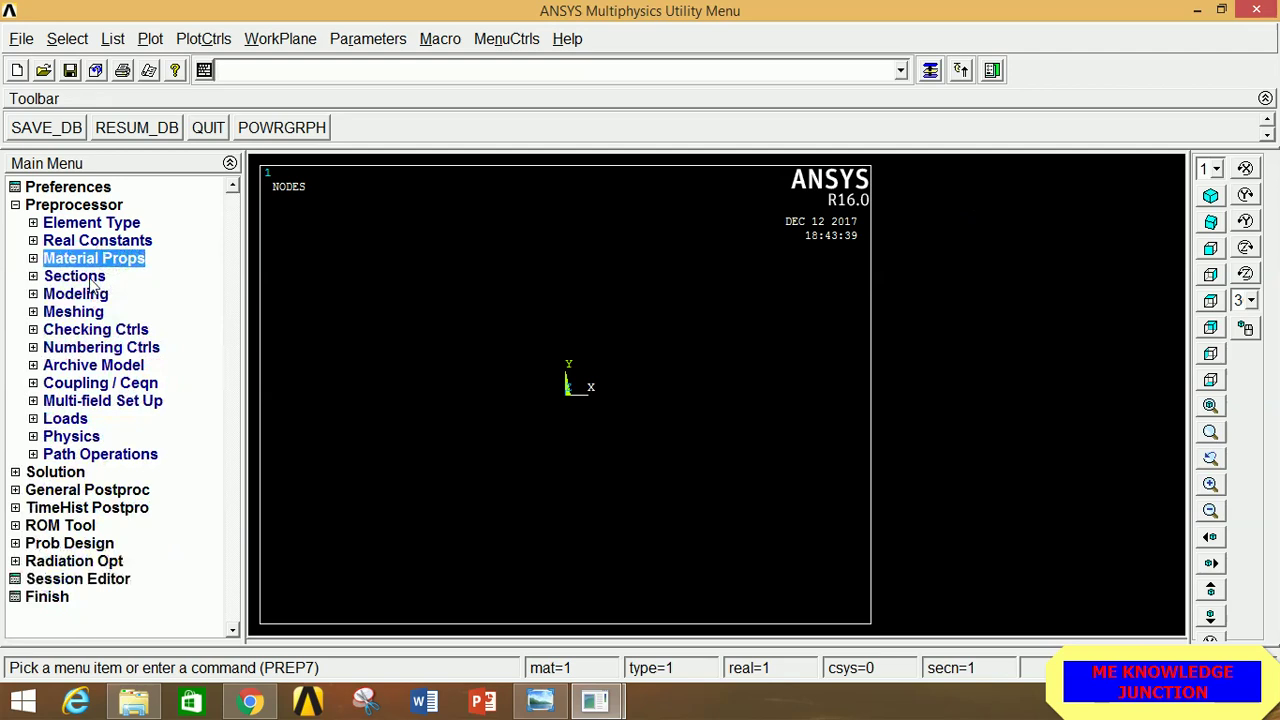
- Define a rectangular common beam section with B 200 and H 400, previewing it before confirming, and replot the graphics window
left_click(92, 280)
left_click(88, 312)
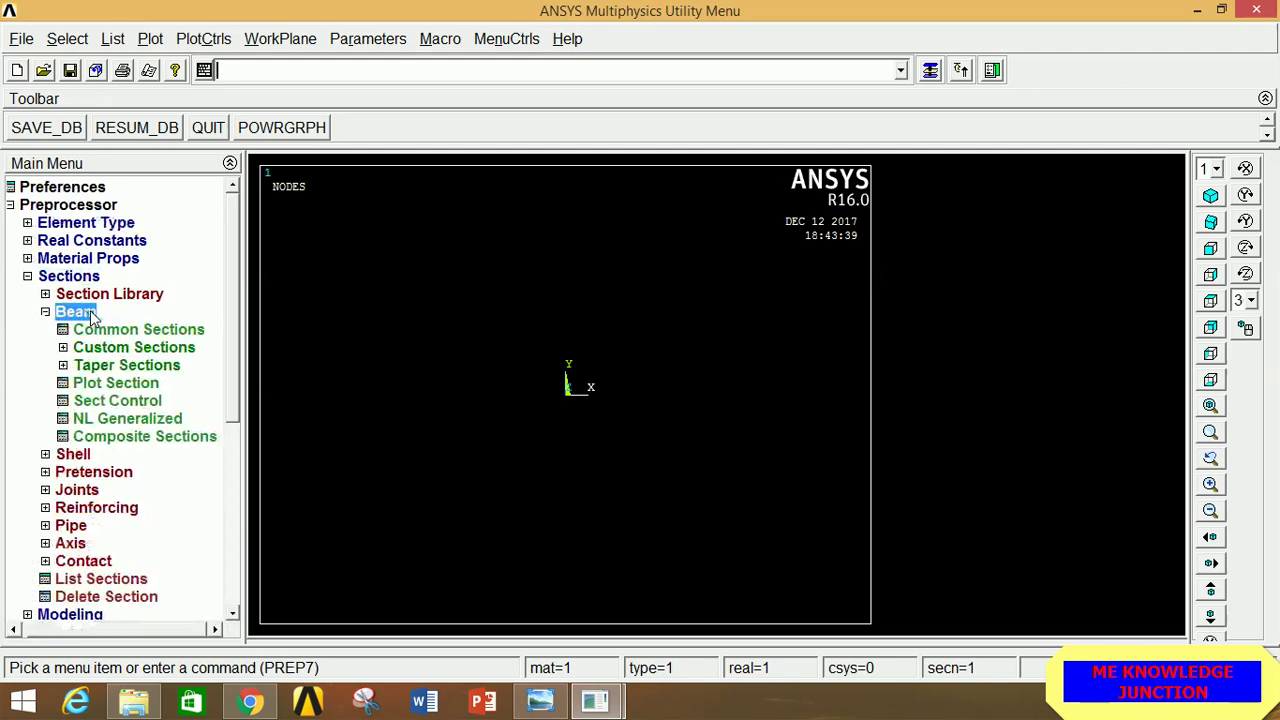
left_click(118, 335)
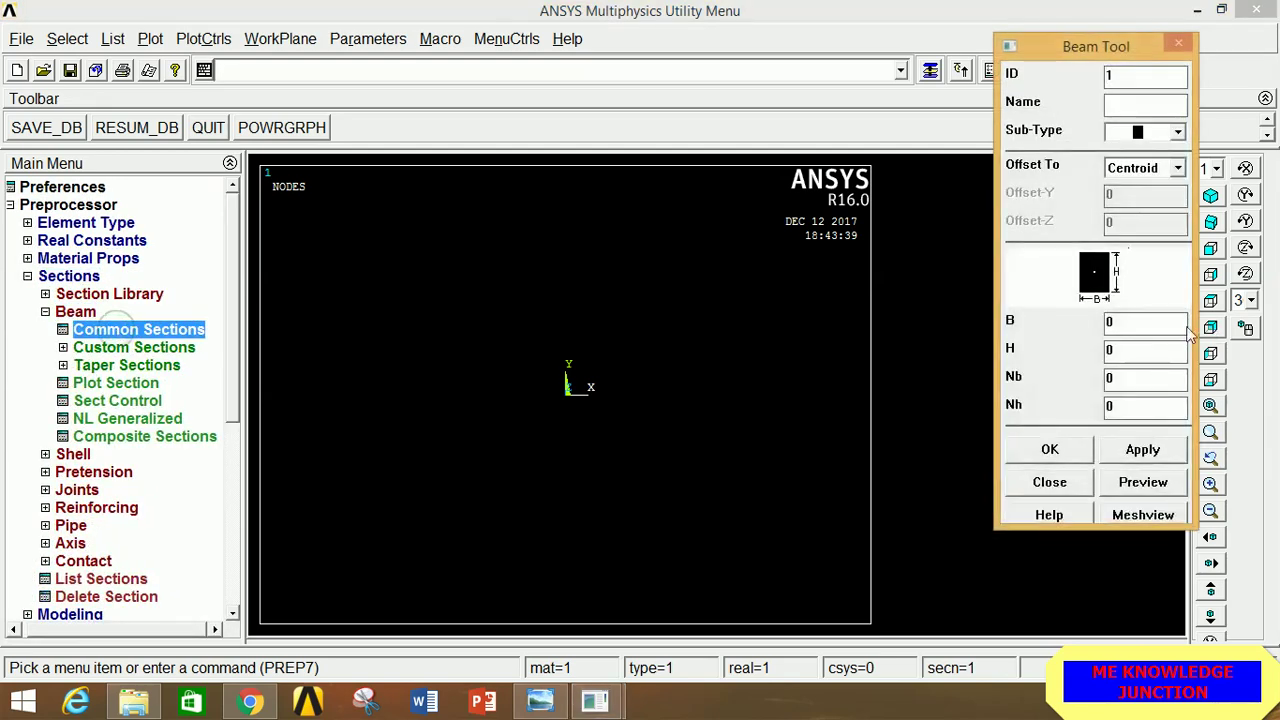
double_click(1135, 322)
type("200")
double_click(1128, 348)
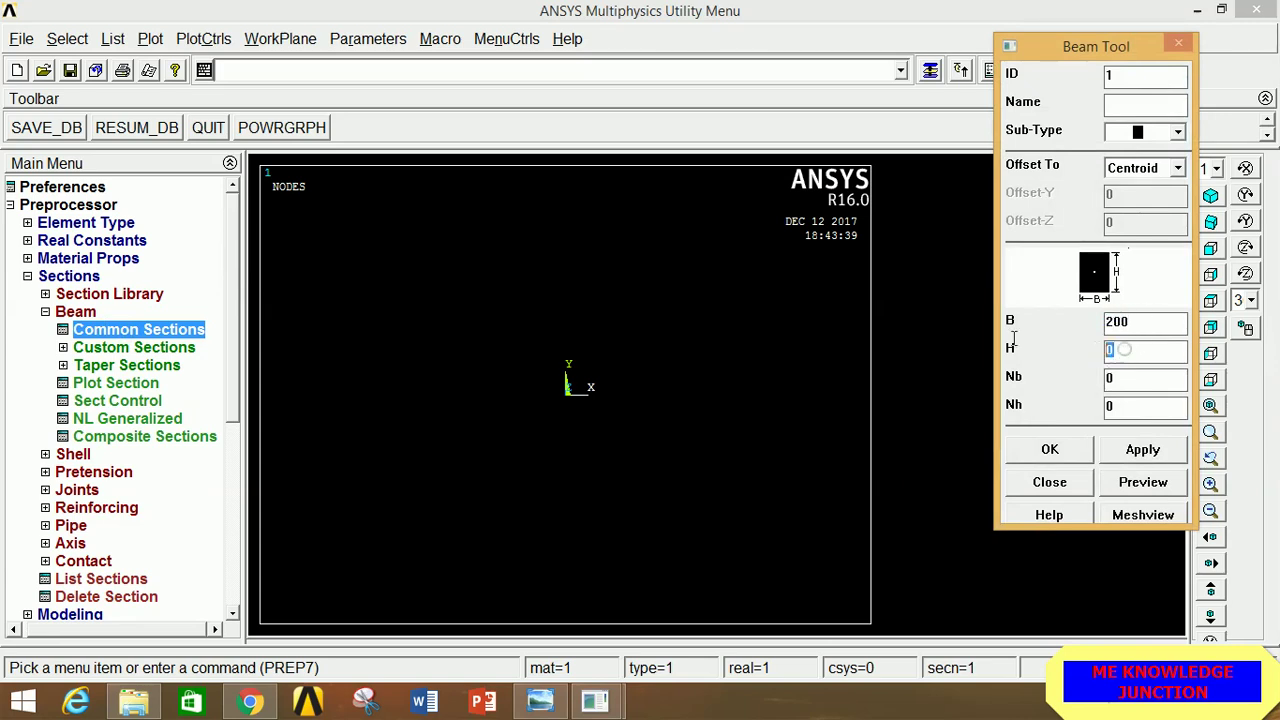
type("400")
left_click(1143, 482)
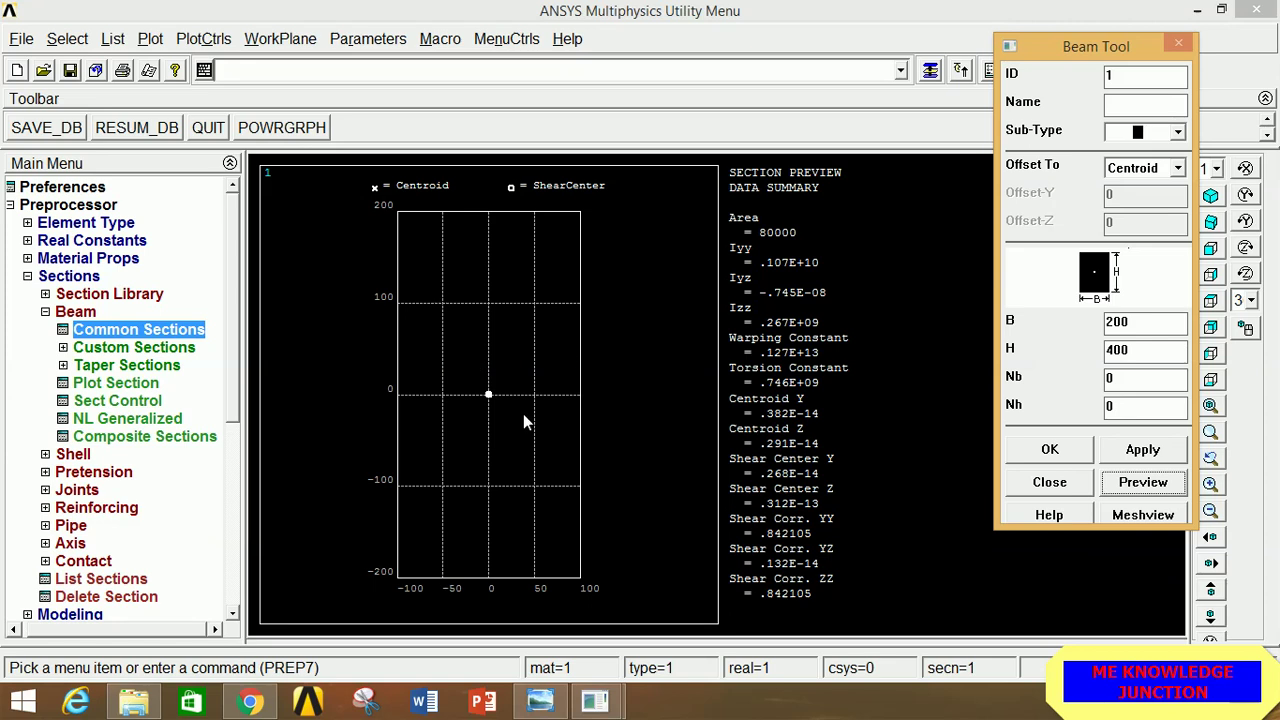
left_click(1049, 449)
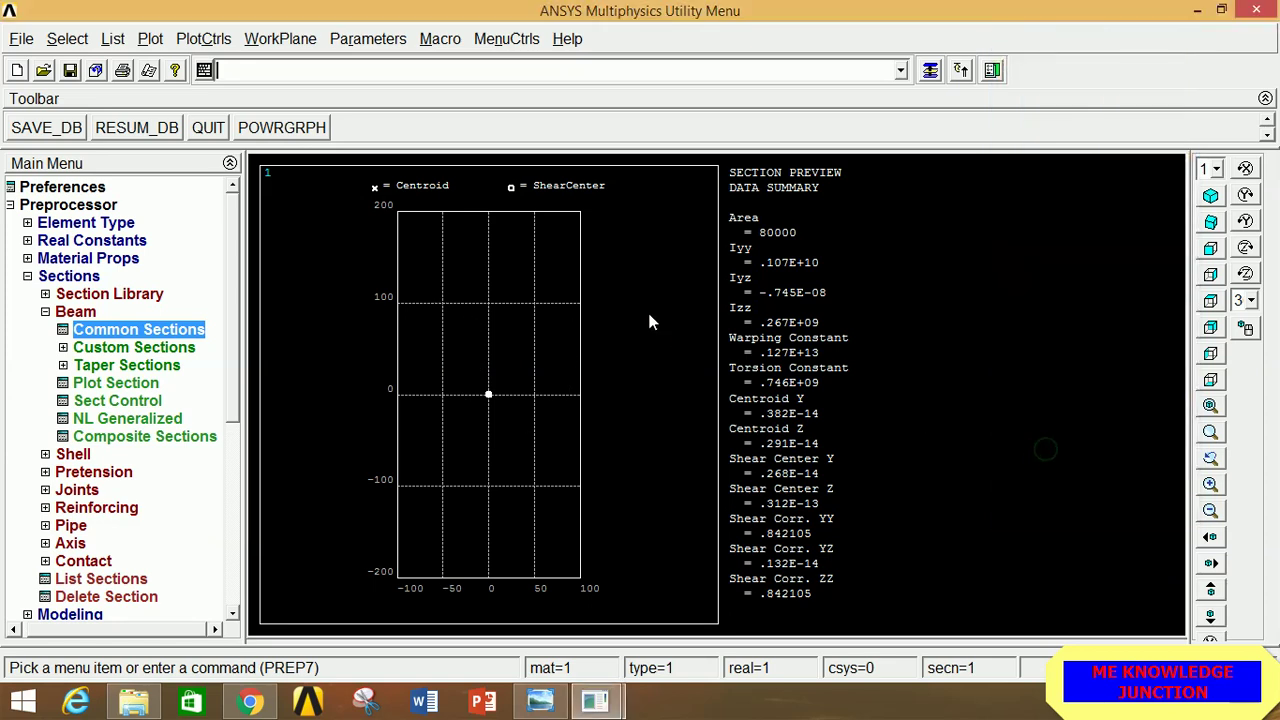
right_click(626, 281)
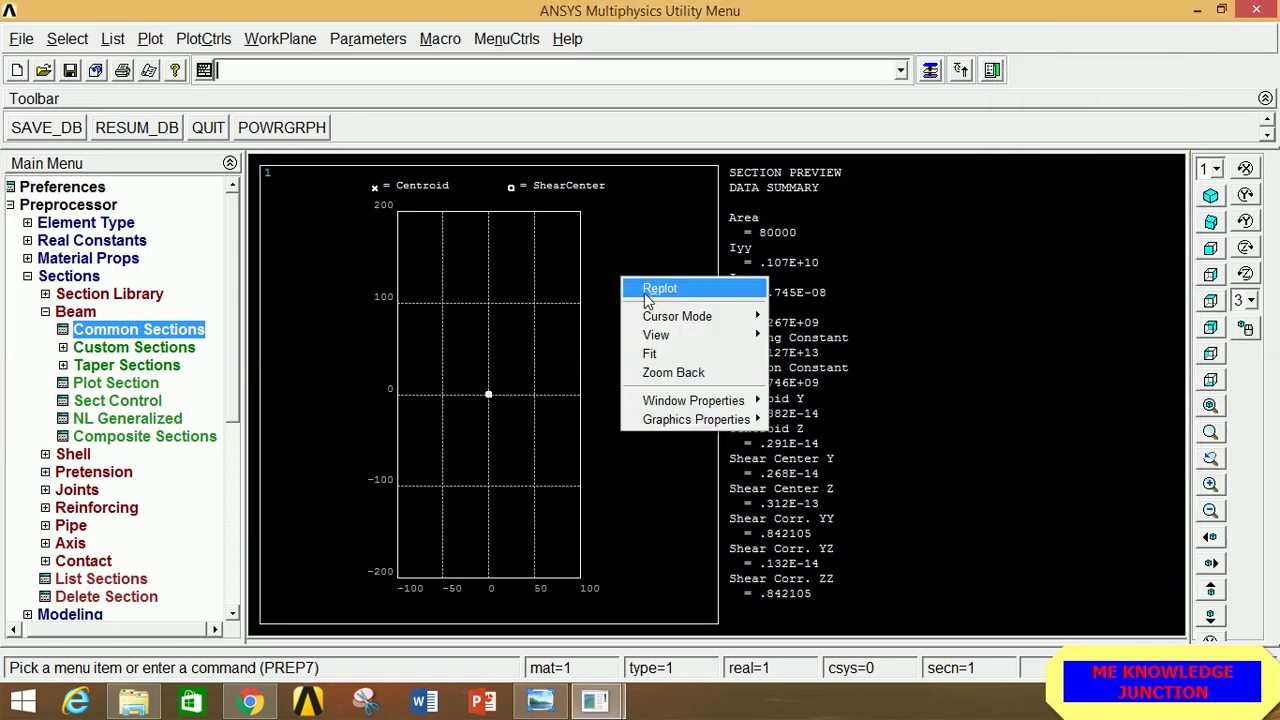
left_click(645, 292)
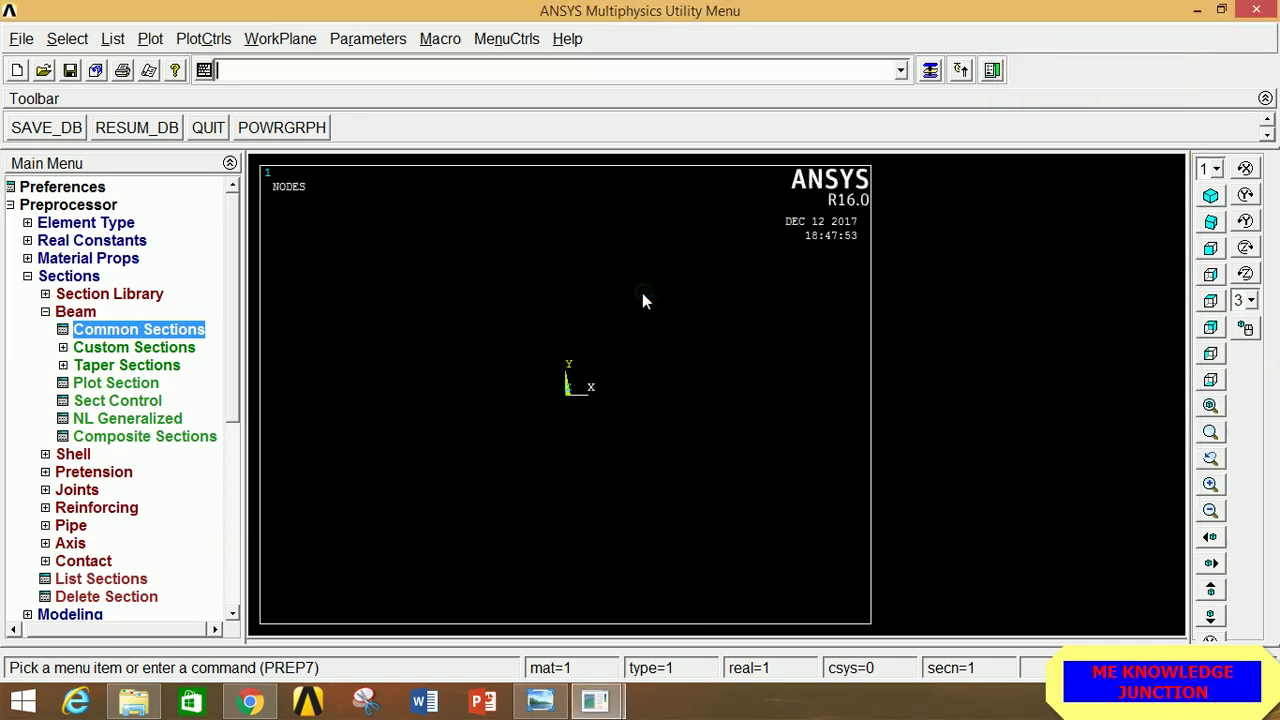
left_click(74, 277)
- Create the first keypoint at the origin of the active coordinate system, leaving number and location blank
left_click(86, 296)
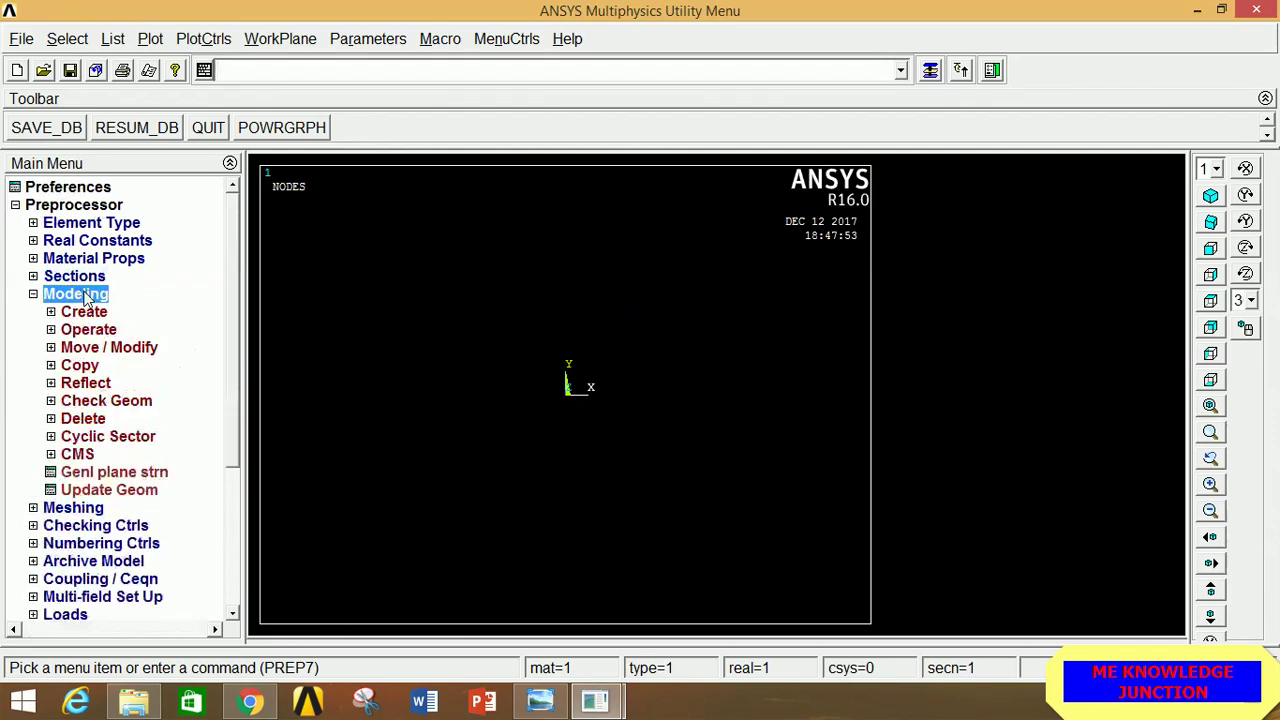
left_click(85, 313)
left_click(105, 330)
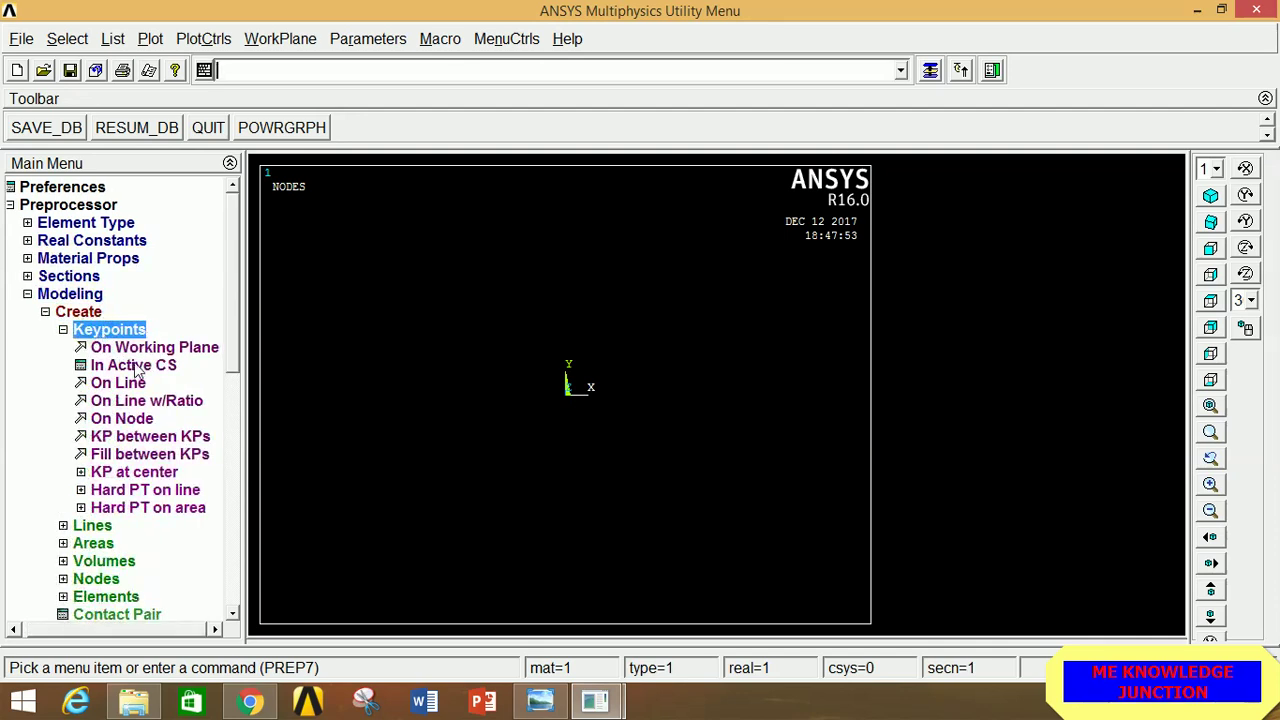
left_click(137, 367)
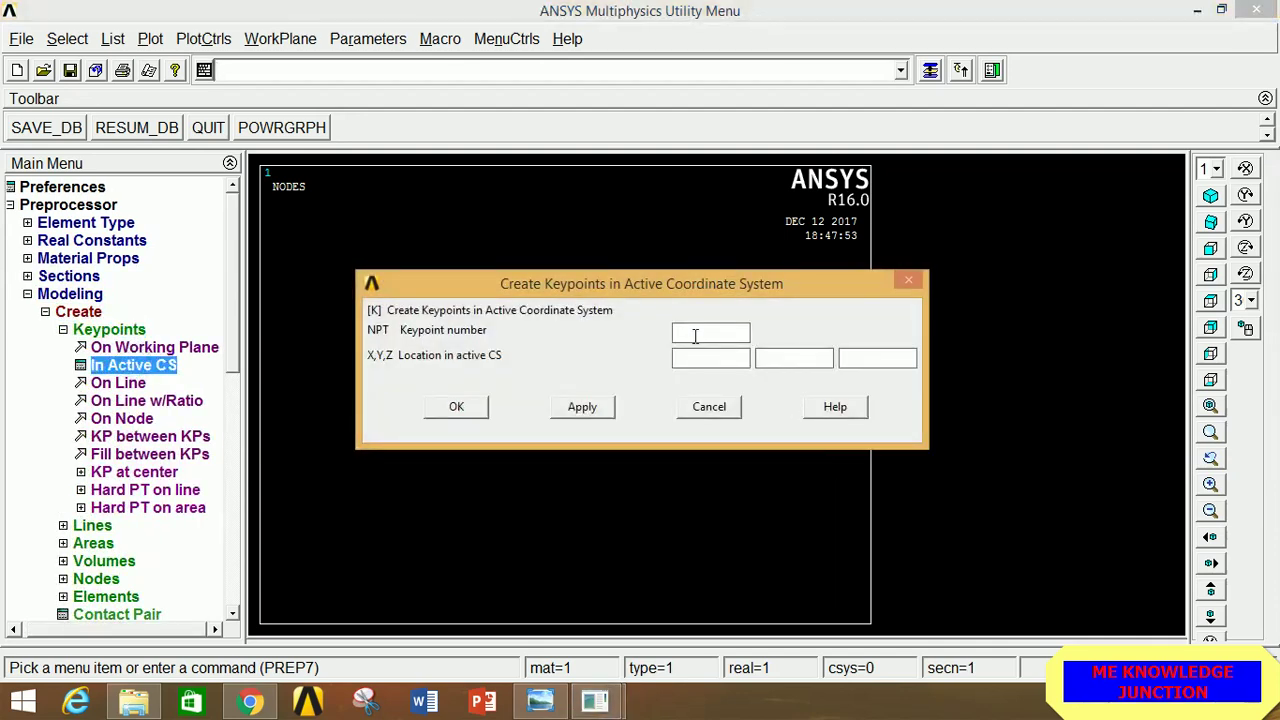
left_click(597, 407)
- Check the beam's segment lengths in the PB4 problem image, and create a keypoint at X 2000 in the active coordinate system
left_click(545, 702)
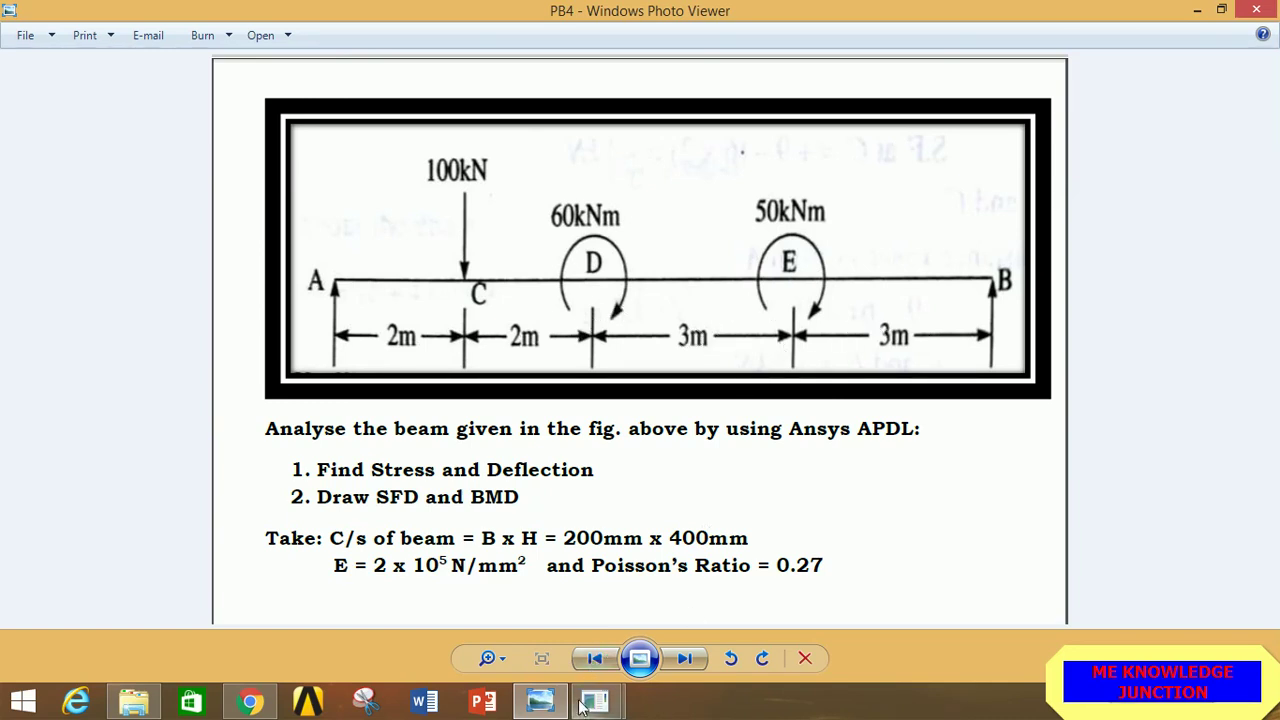
mouse_move(594, 705)
left_click(660, 588)
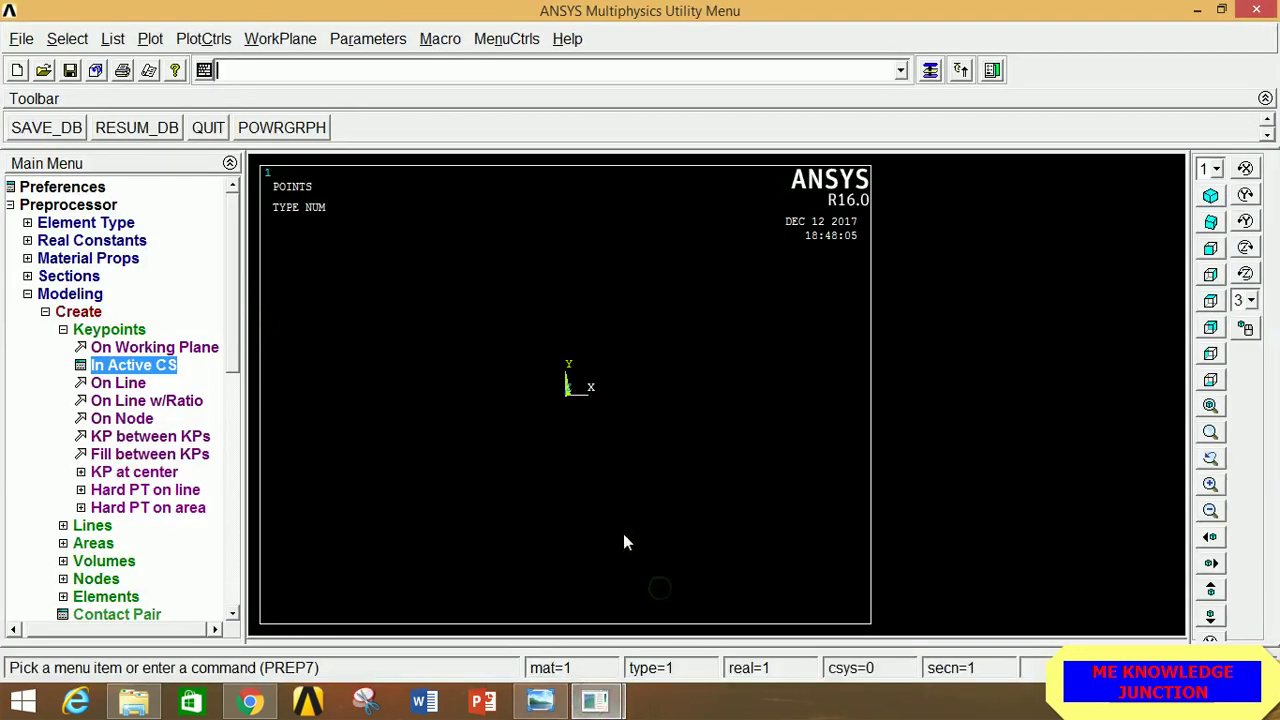
left_click(134, 365)
left_click(705, 357)
type("2000")
left_click(582, 406)
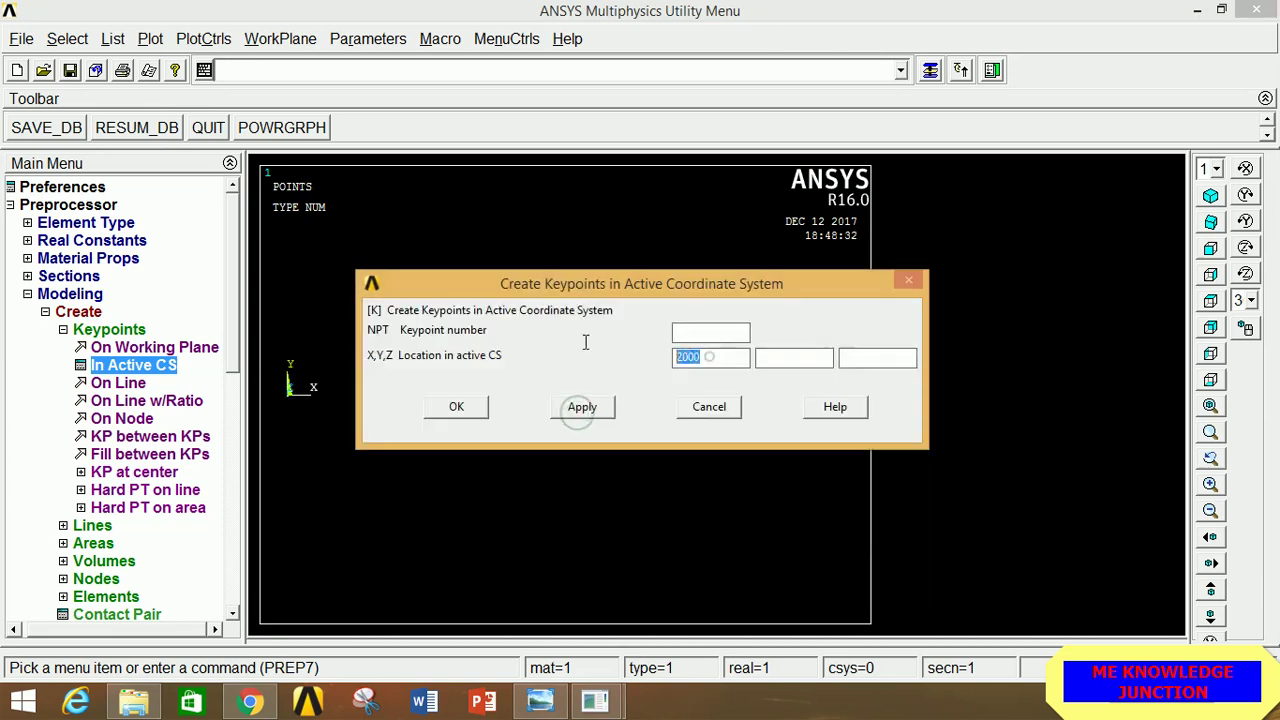
- Create the remaining keypoints at X 4000, 7000 and 10000 in the active coordinate system
type("4000")
left_click(590, 412)
type("7000")
left_click(588, 410)
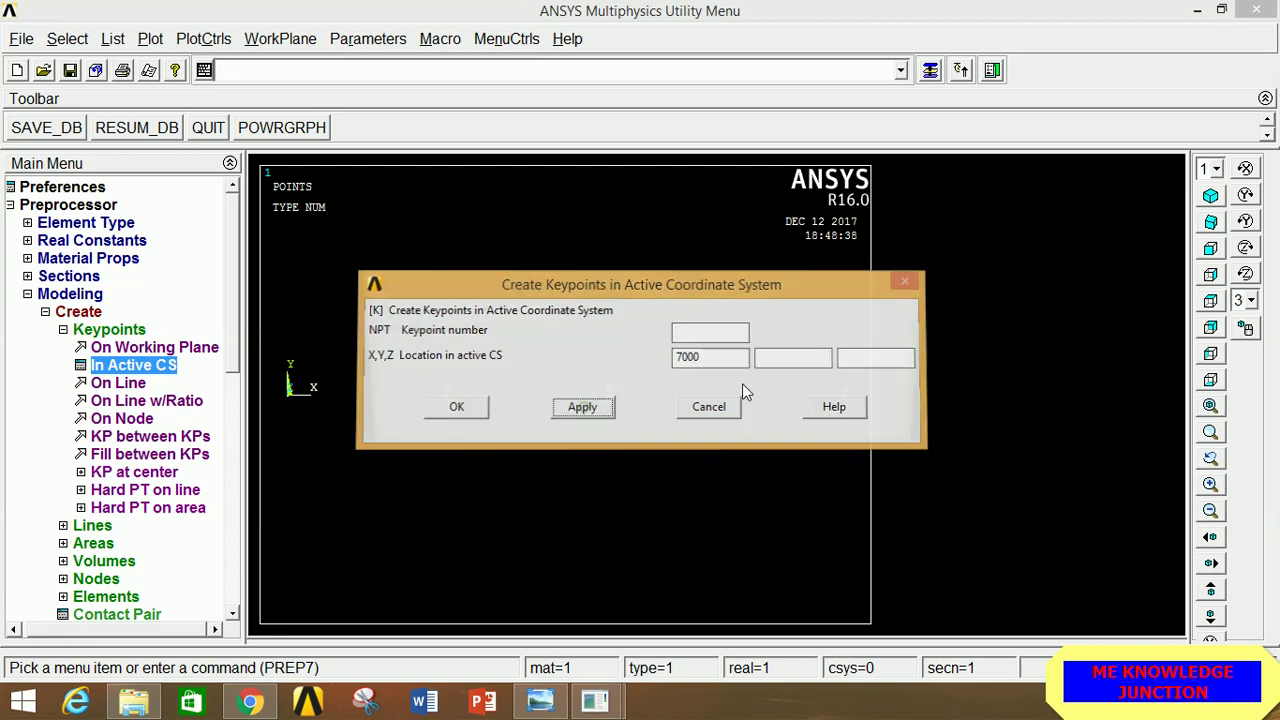
type("10000")
left_click(456, 406)
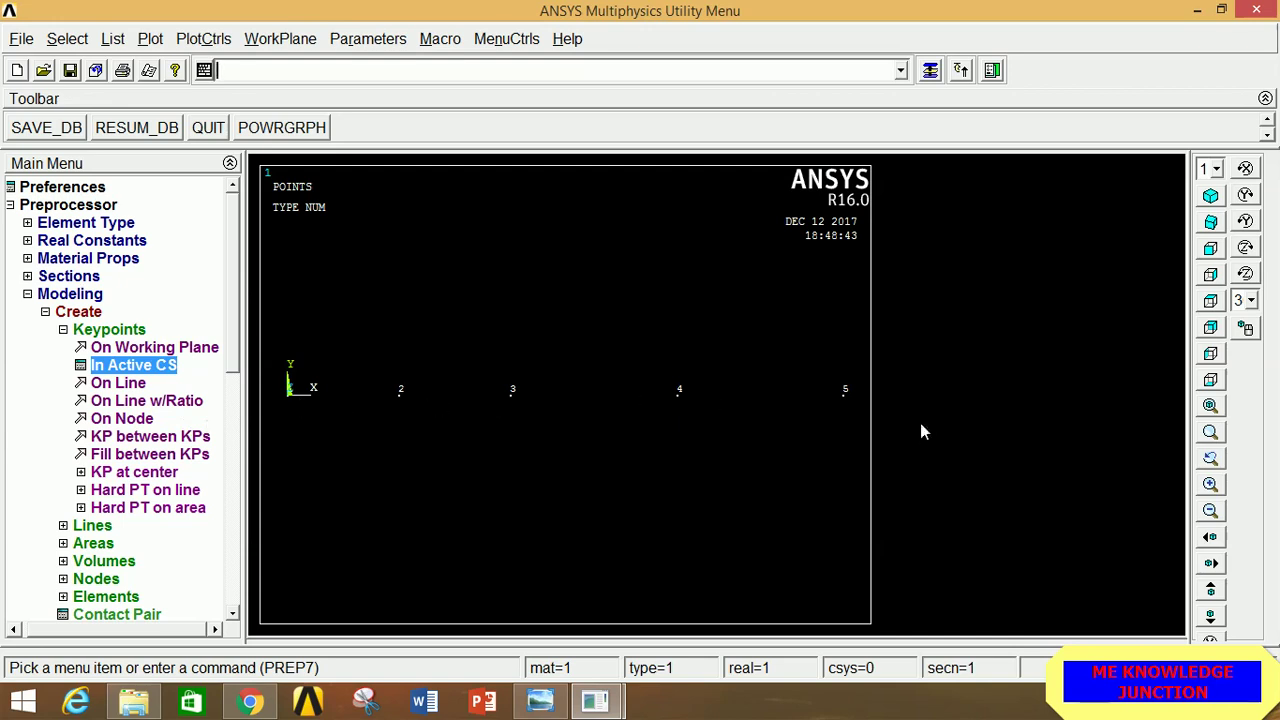
left_click(131, 331)
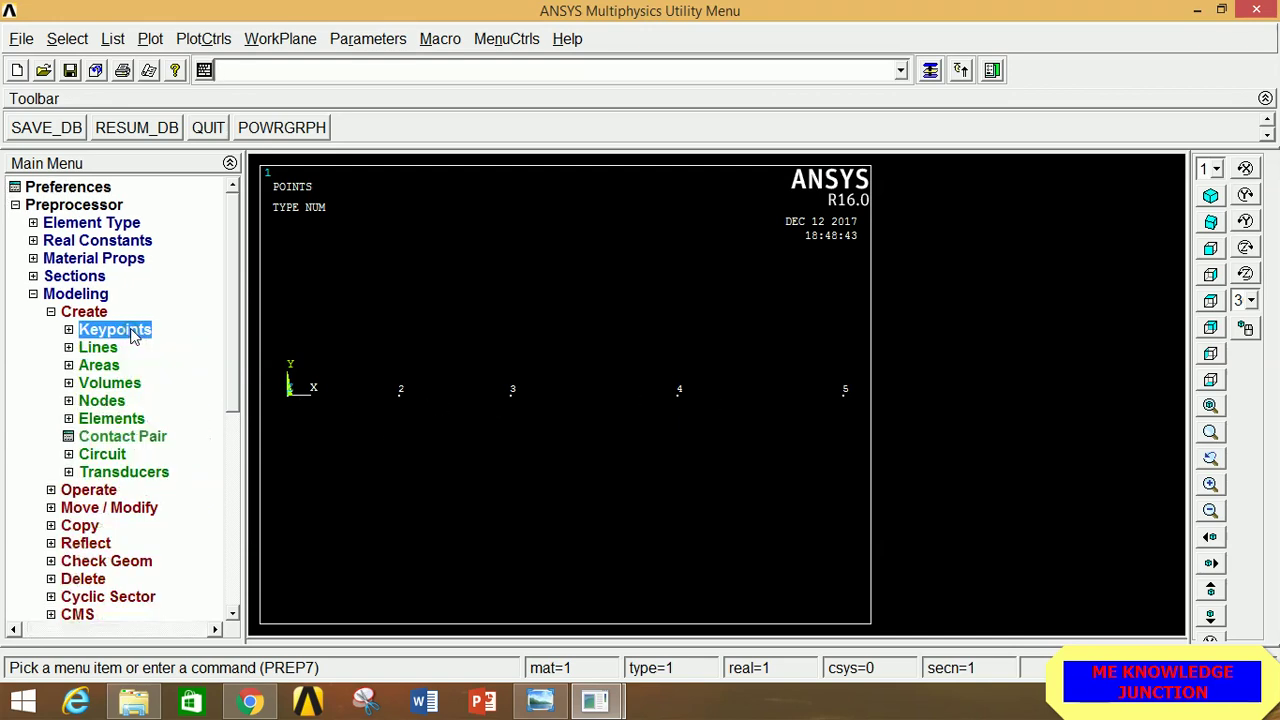
- Create four straight lines joining keypoints 1-2, 2-3, 3-4 and 4-5 end to end along the beam
left_click(100, 348)
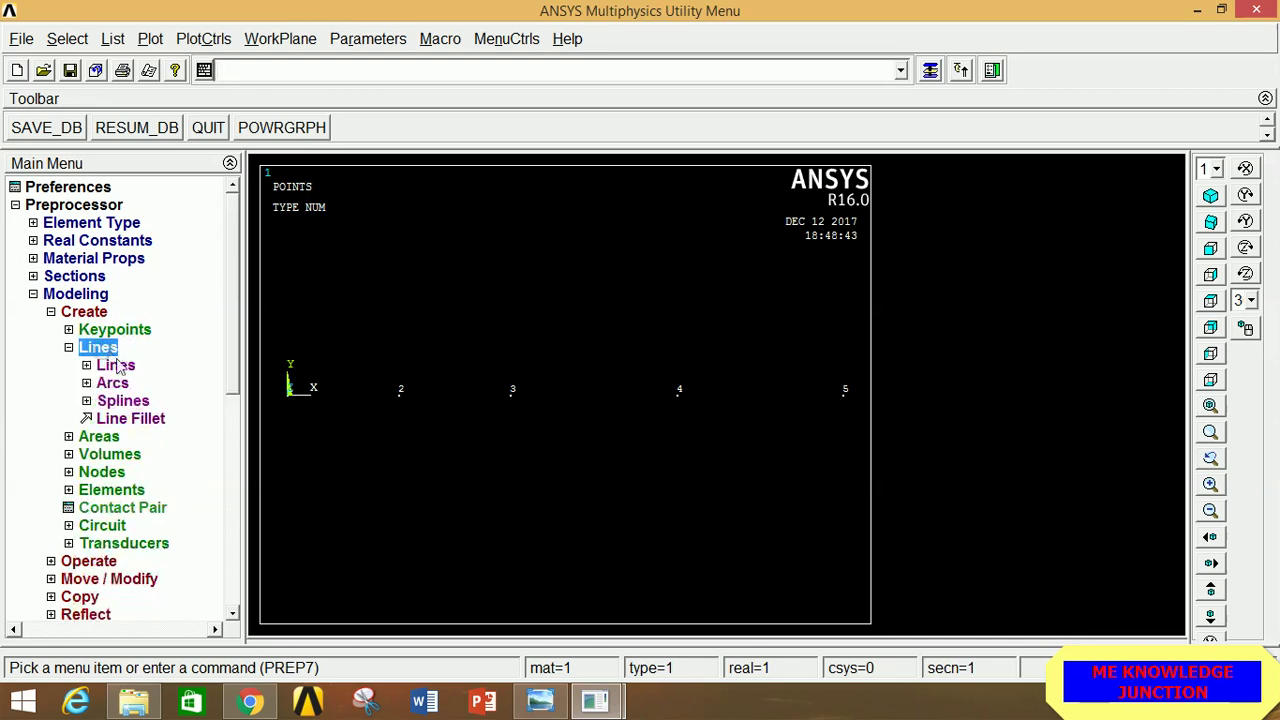
left_click(116, 366)
left_click(140, 383)
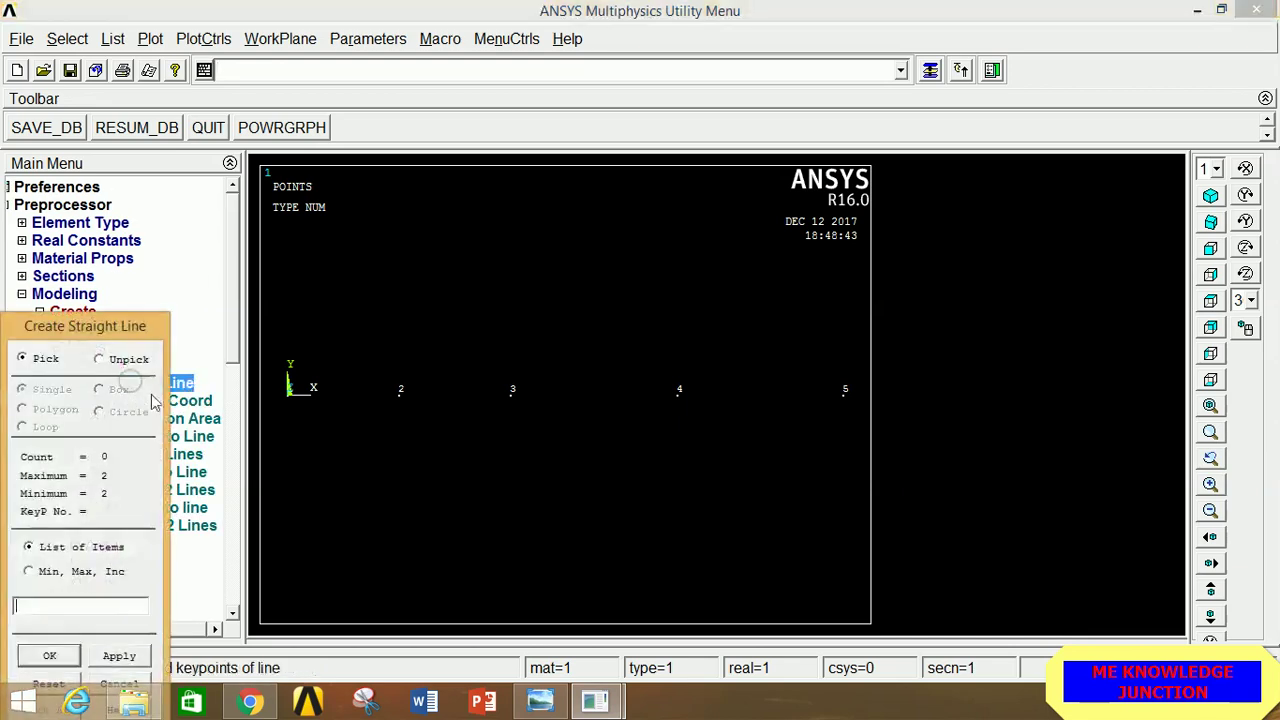
left_click(290, 393)
left_click(402, 398)
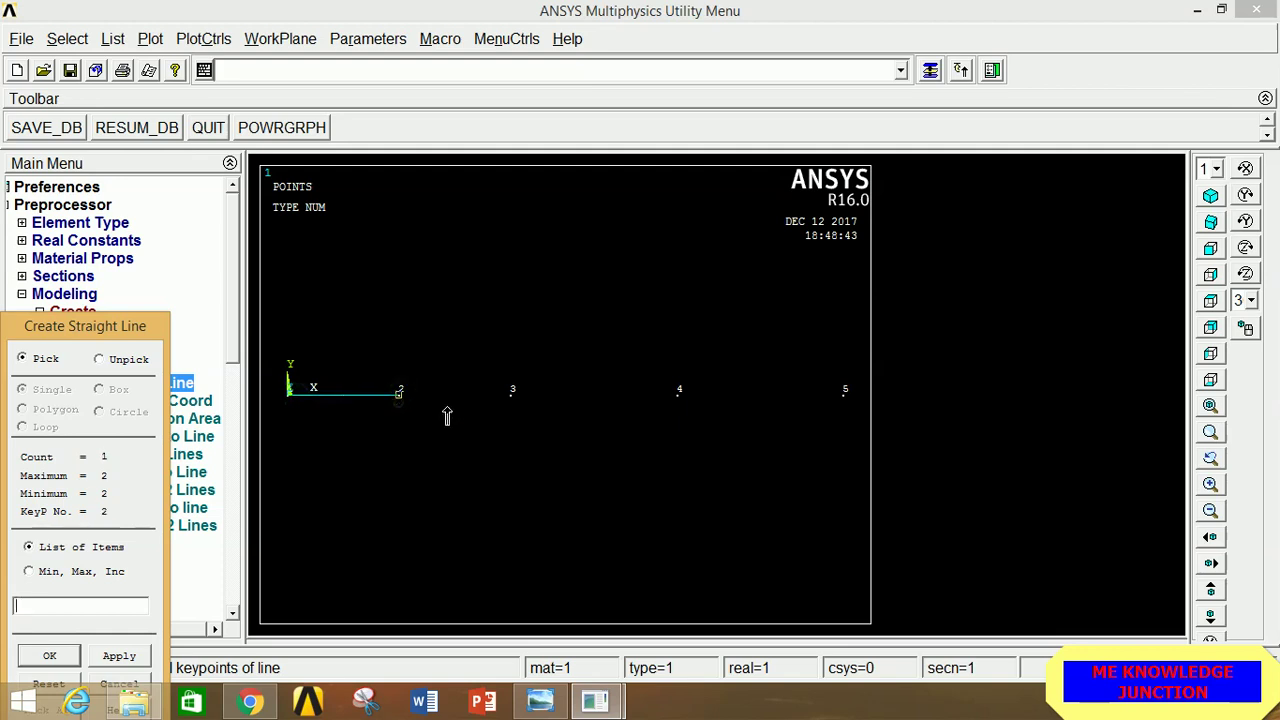
left_click(511, 397)
left_click(684, 414)
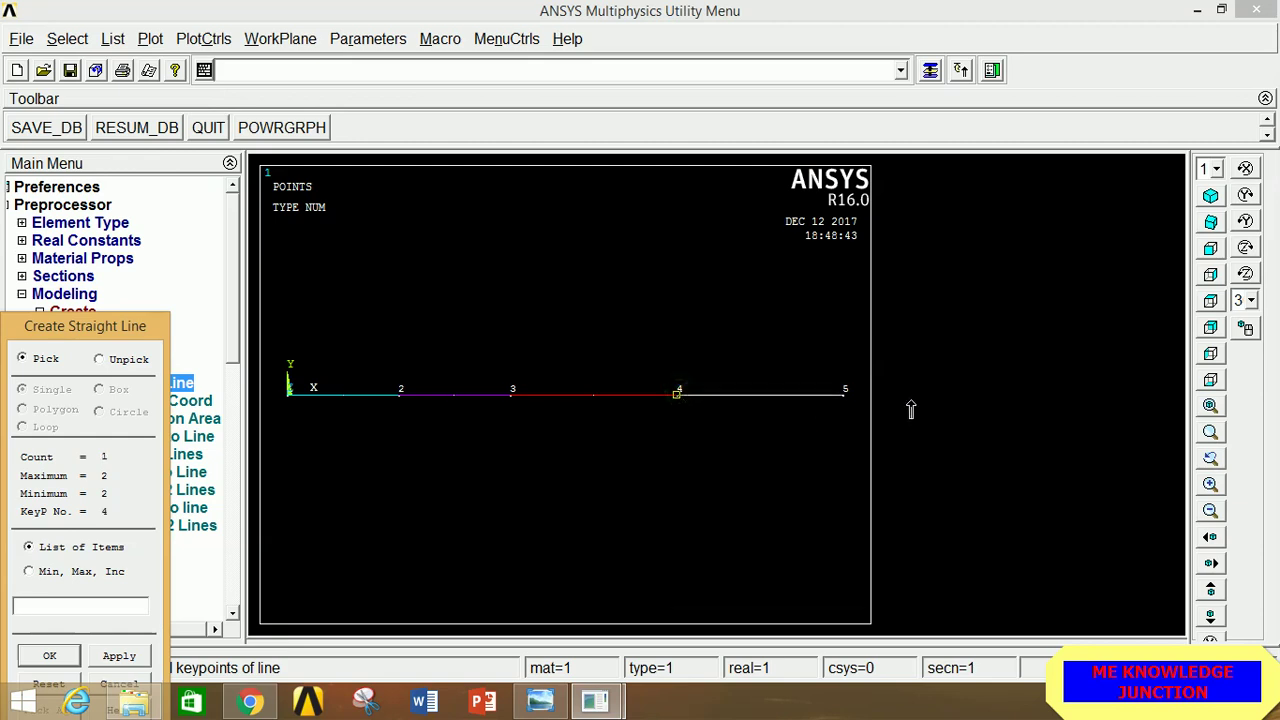
left_click(846, 399)
left_click(52, 657)
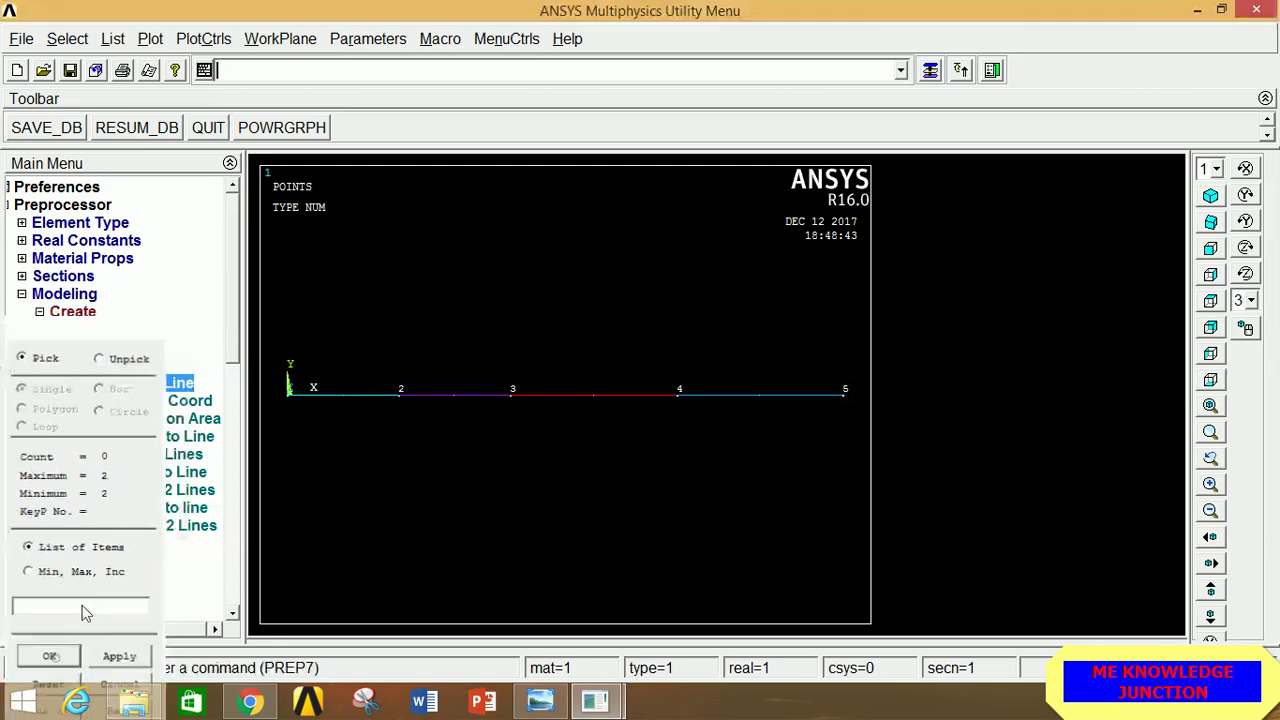
- Set the global element sizing by number of element divisions, leaving the element edge length at 0
left_click(64, 294)
left_click(75, 312)
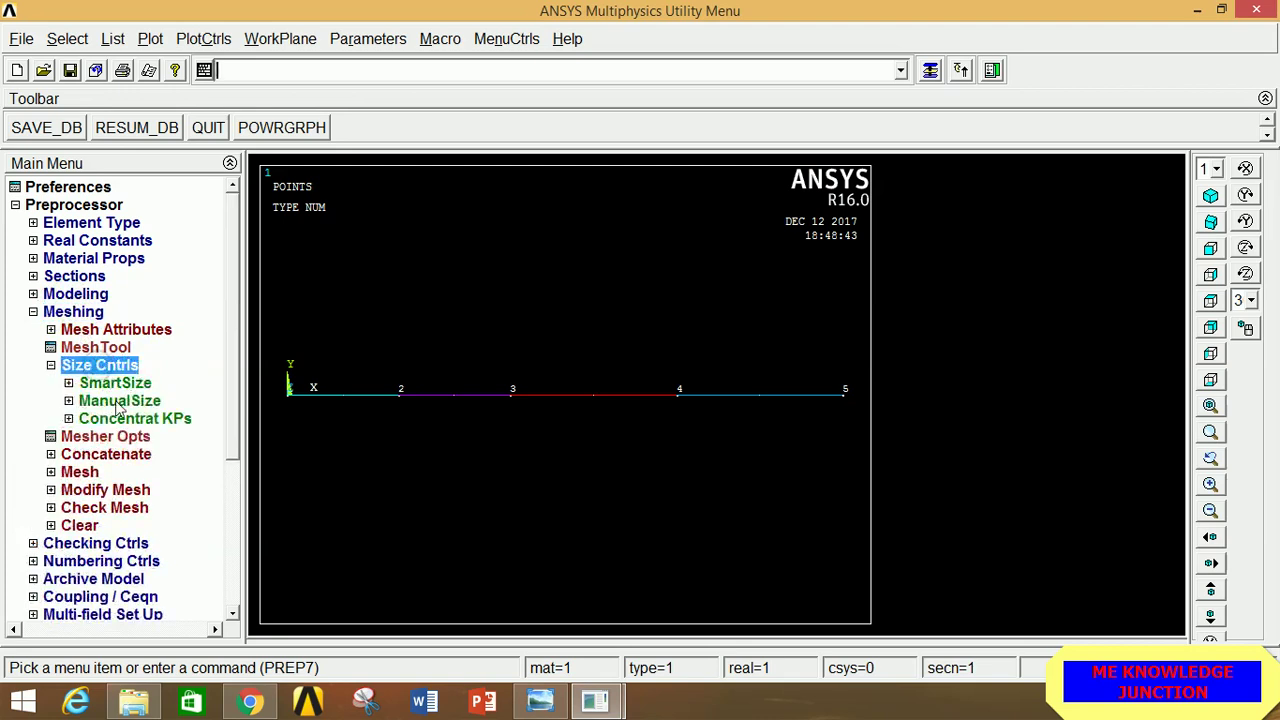
left_click(118, 401)
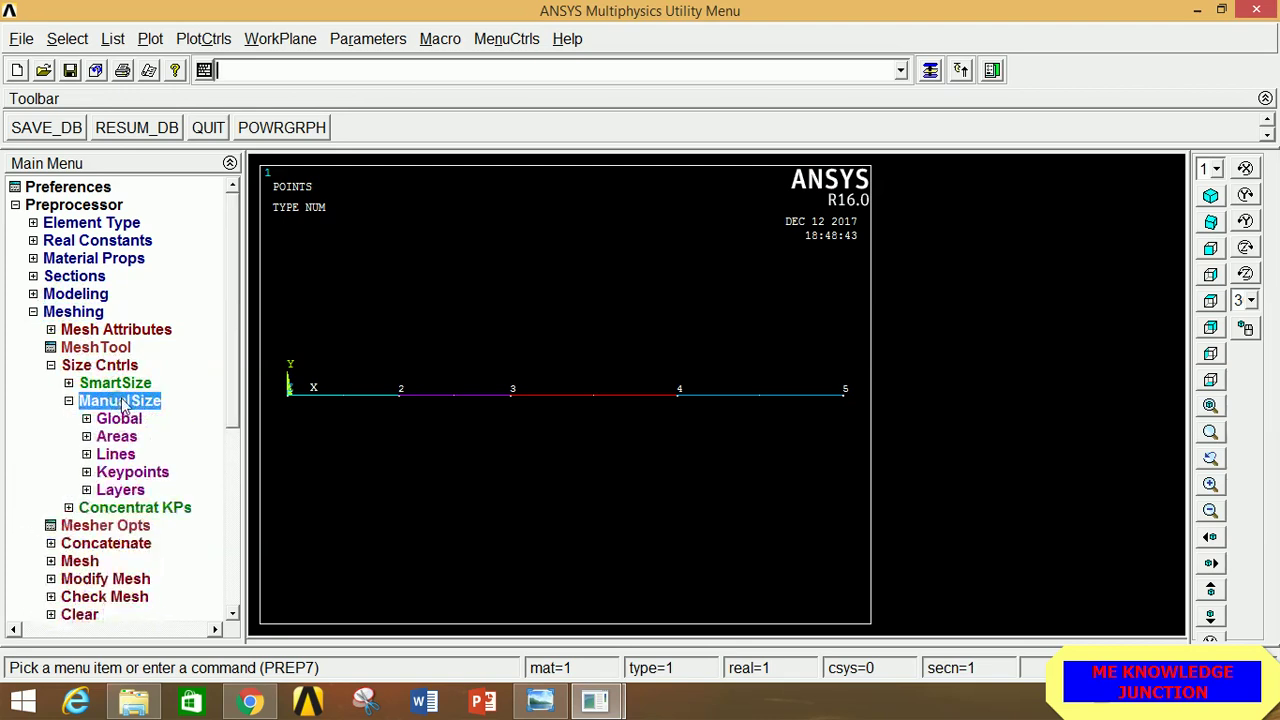
left_click(118, 419)
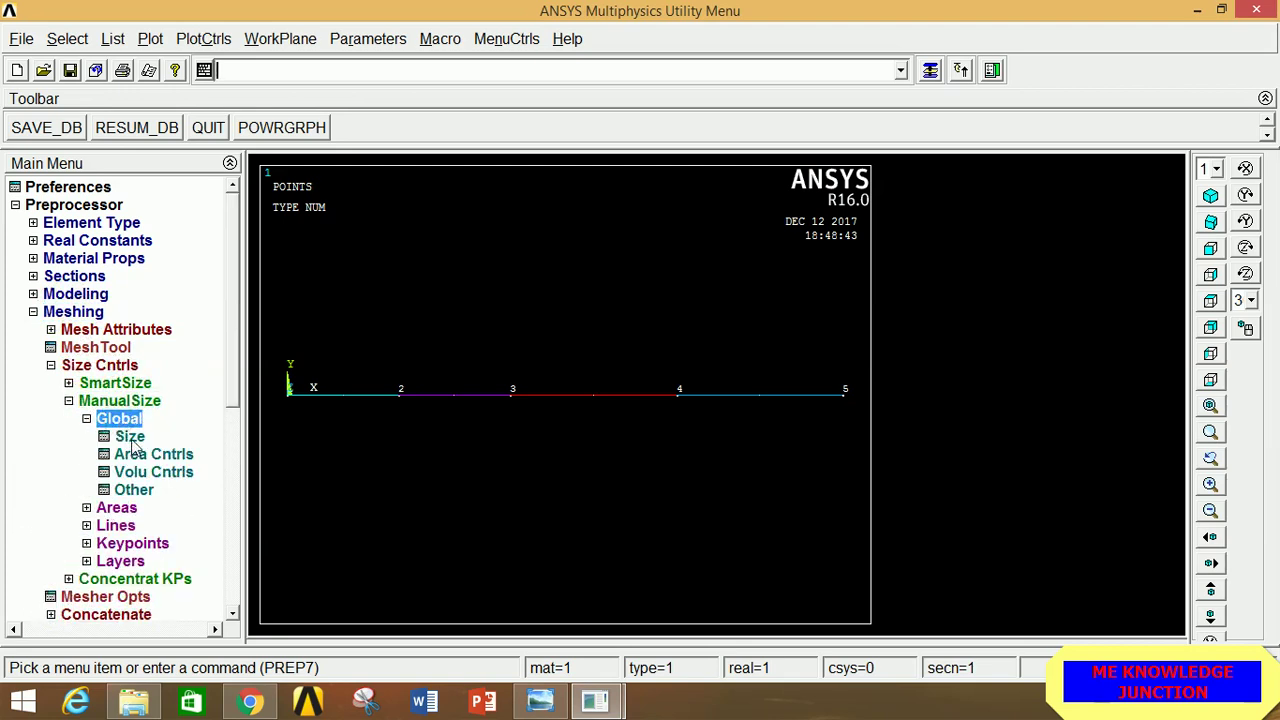
left_click(130, 437)
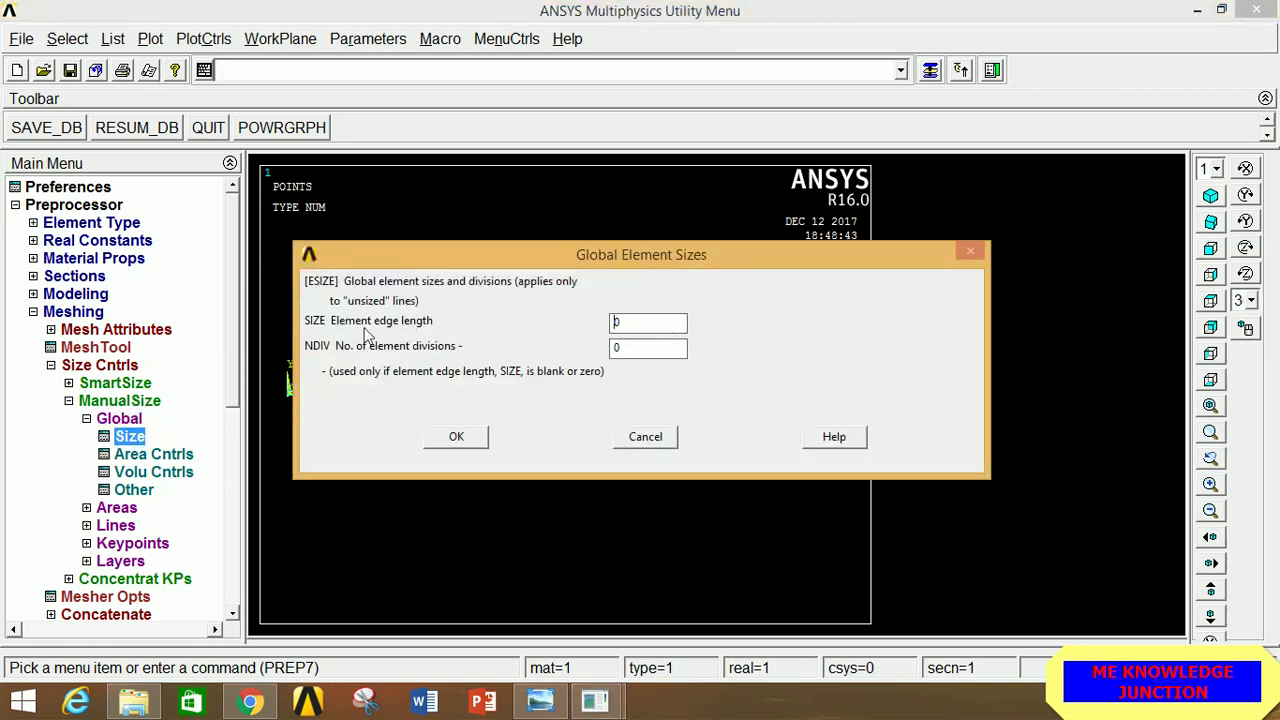
double_click(641, 326)
left_click(637, 322)
double_click(632, 347)
type("2")
left_click(457, 440)
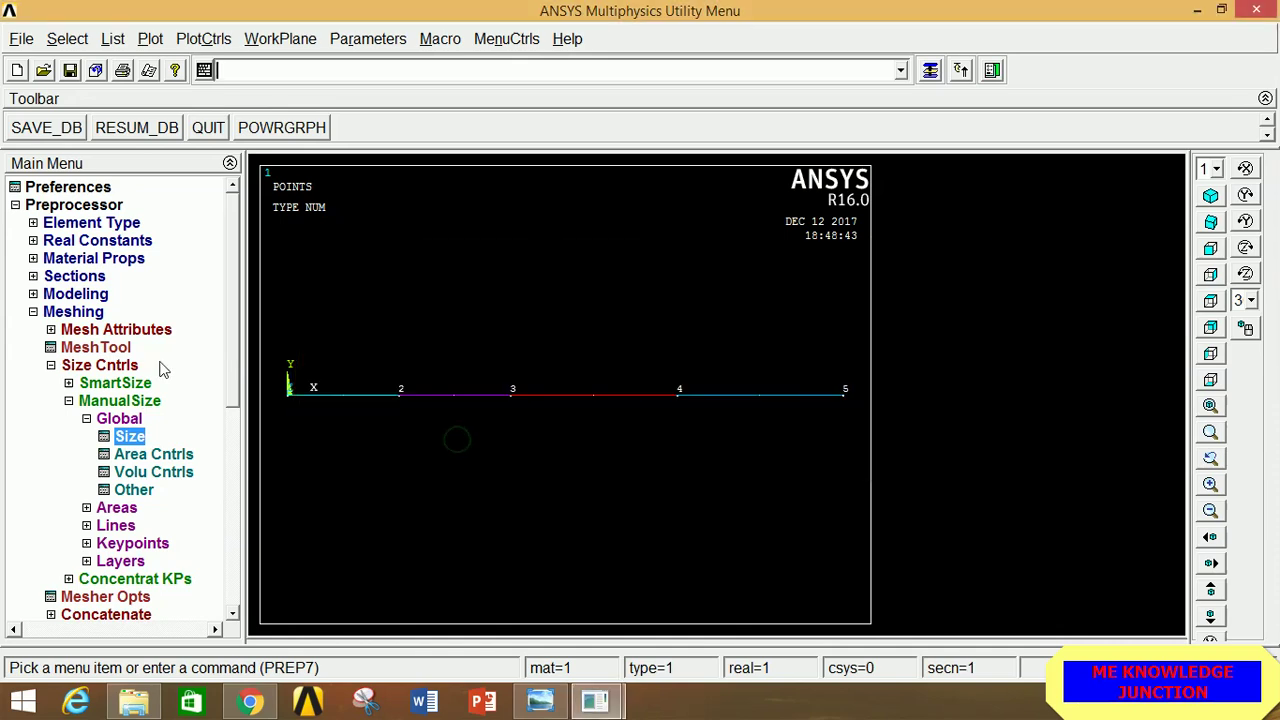
- Mesh all four beam lines, picking them together with a box selection
left_click(73, 367)
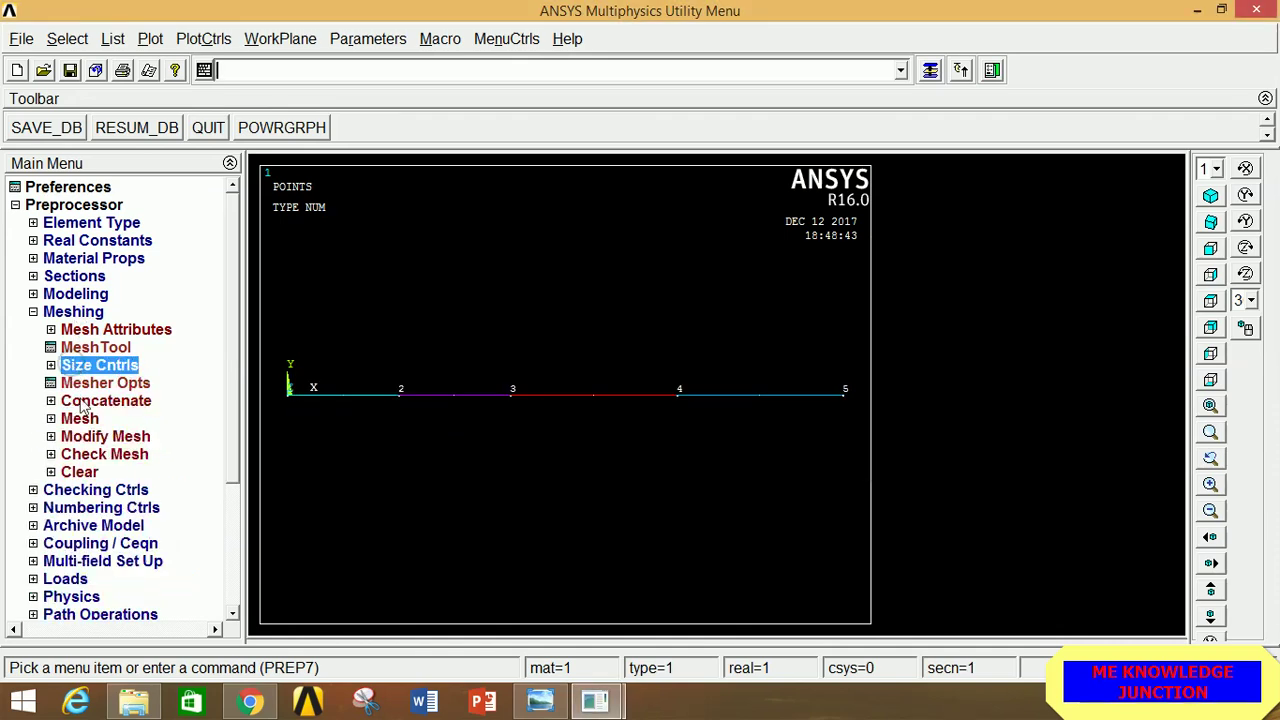
left_click(88, 419)
left_click(98, 454)
left_click(104, 389)
left_click_drag(282, 344, 858, 440)
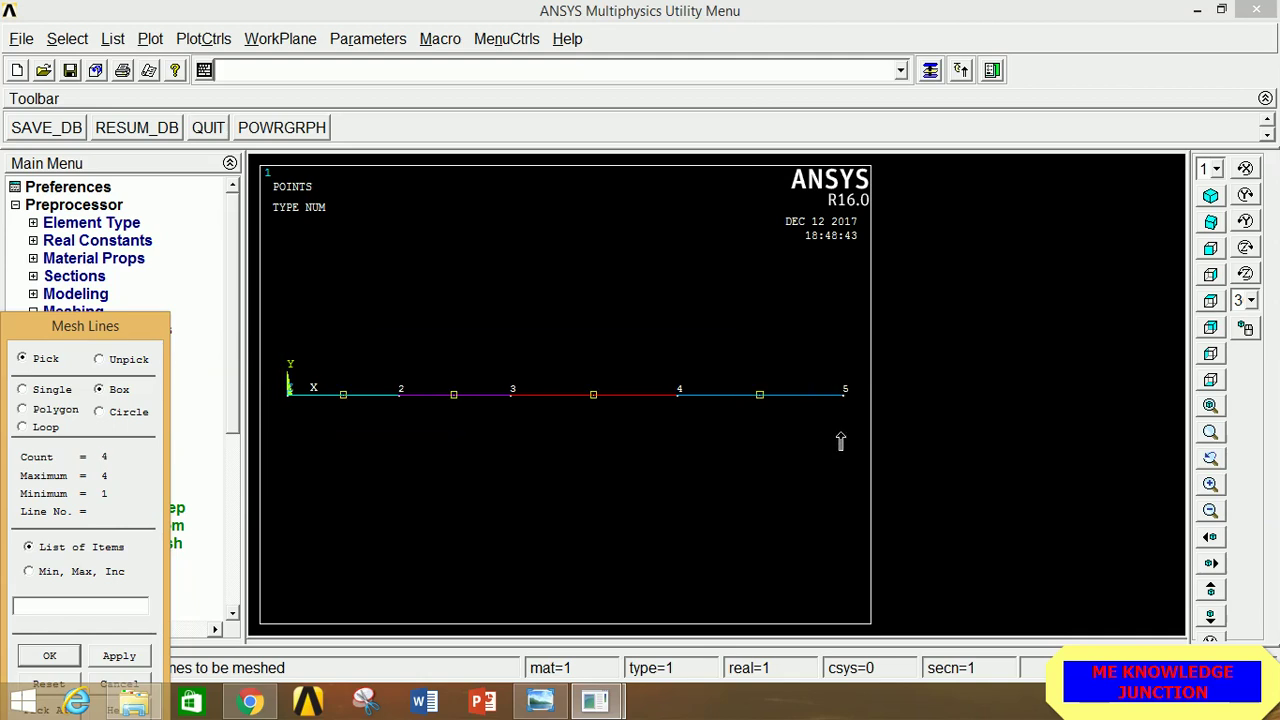
left_click(49, 655)
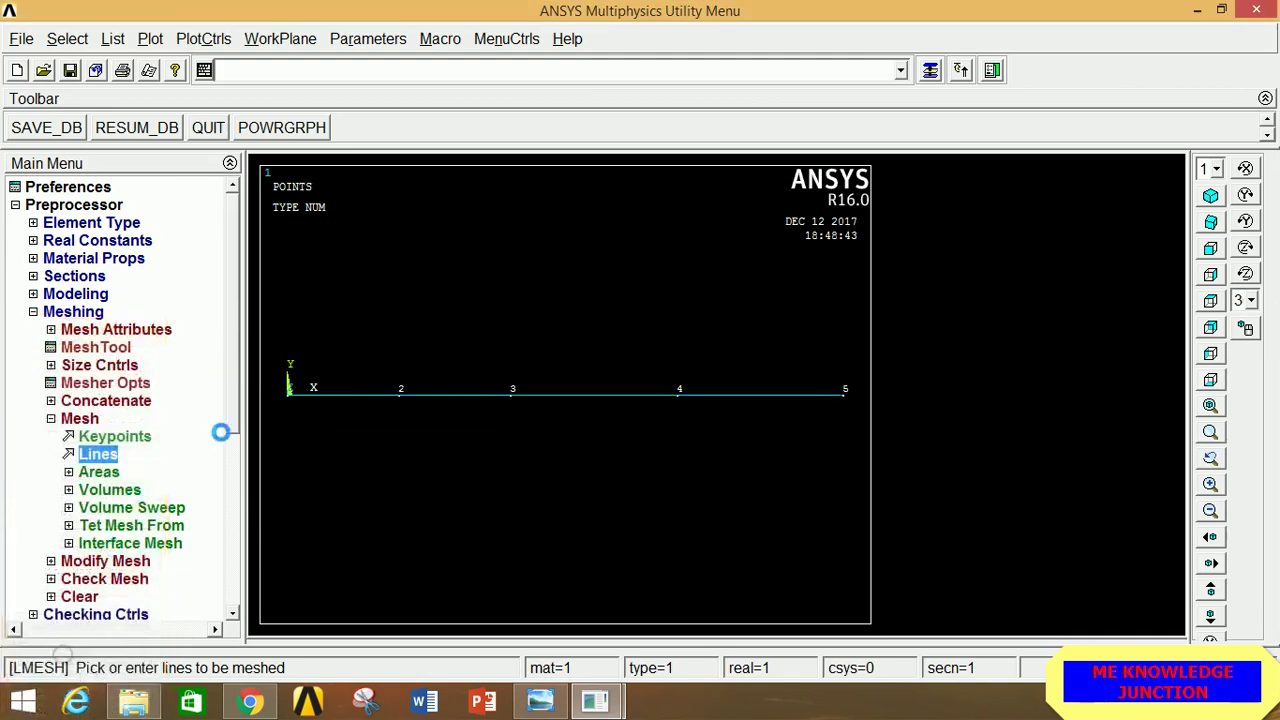
- Plot the lines to show the element divisions along the meshed beam
left_click(75, 312)
left_click(150, 38)
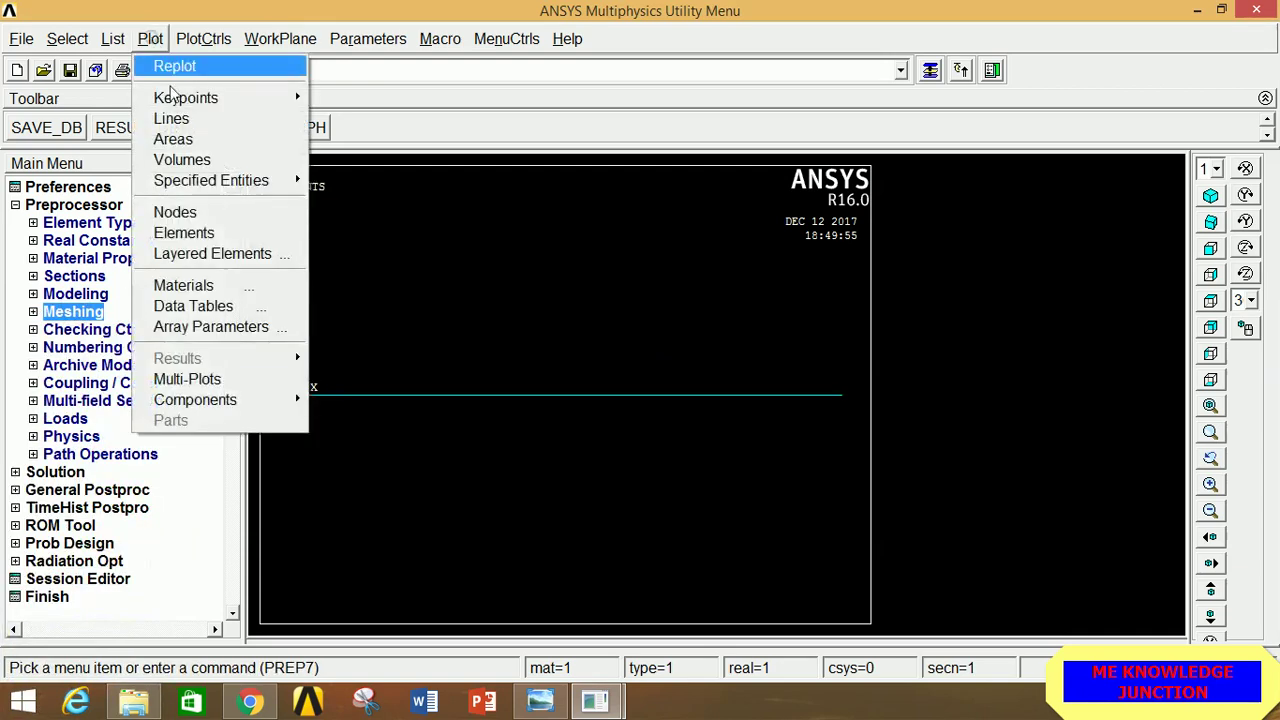
left_click(183, 117)
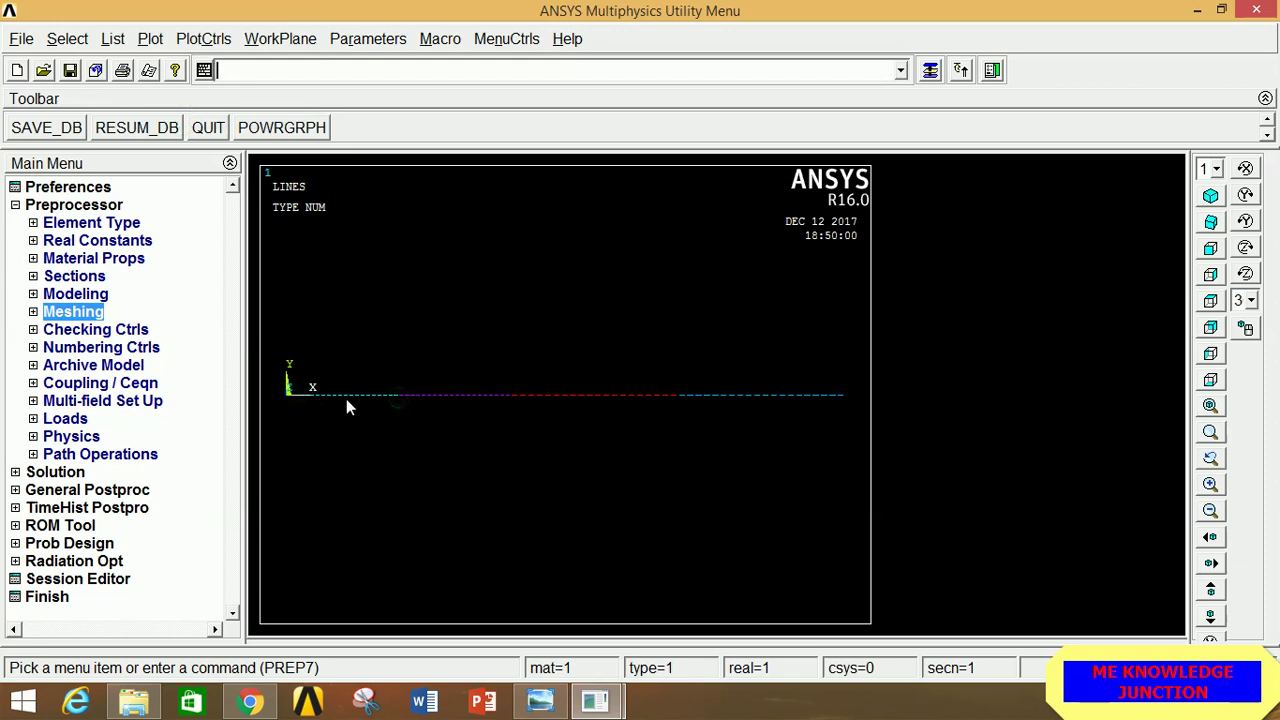
left_click(291, 395)
left_click(835, 397)
- Constrain UX, UY, UZ, ROTX and ROTY on the beam's two end keypoints, leaving the displacement value blank
left_click(72, 419)
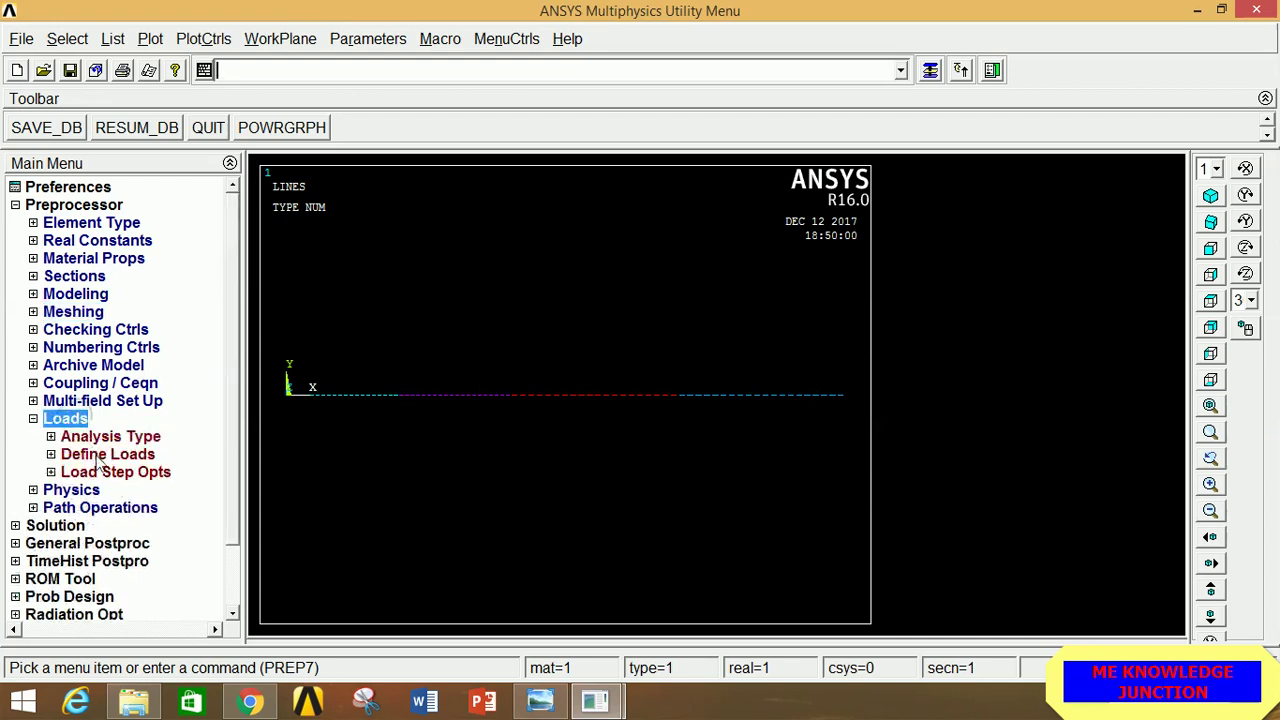
left_click(98, 456)
left_click(99, 490)
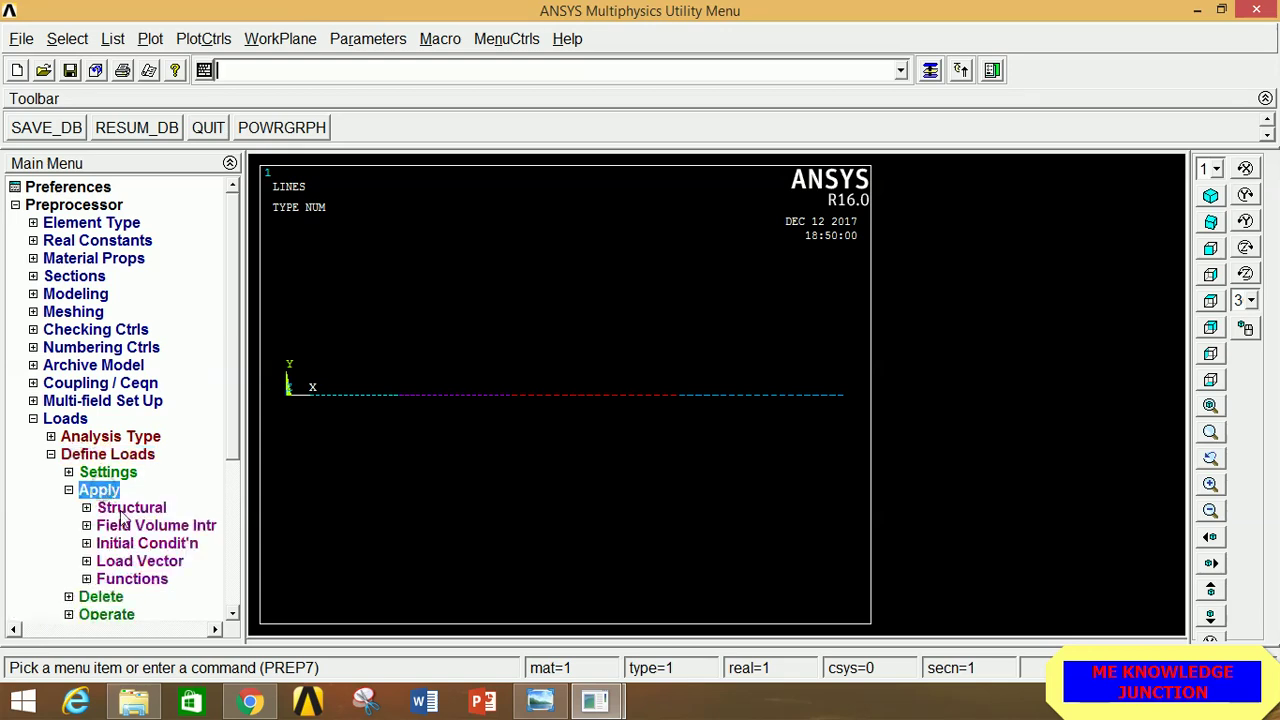
left_click(128, 509)
left_click(128, 524)
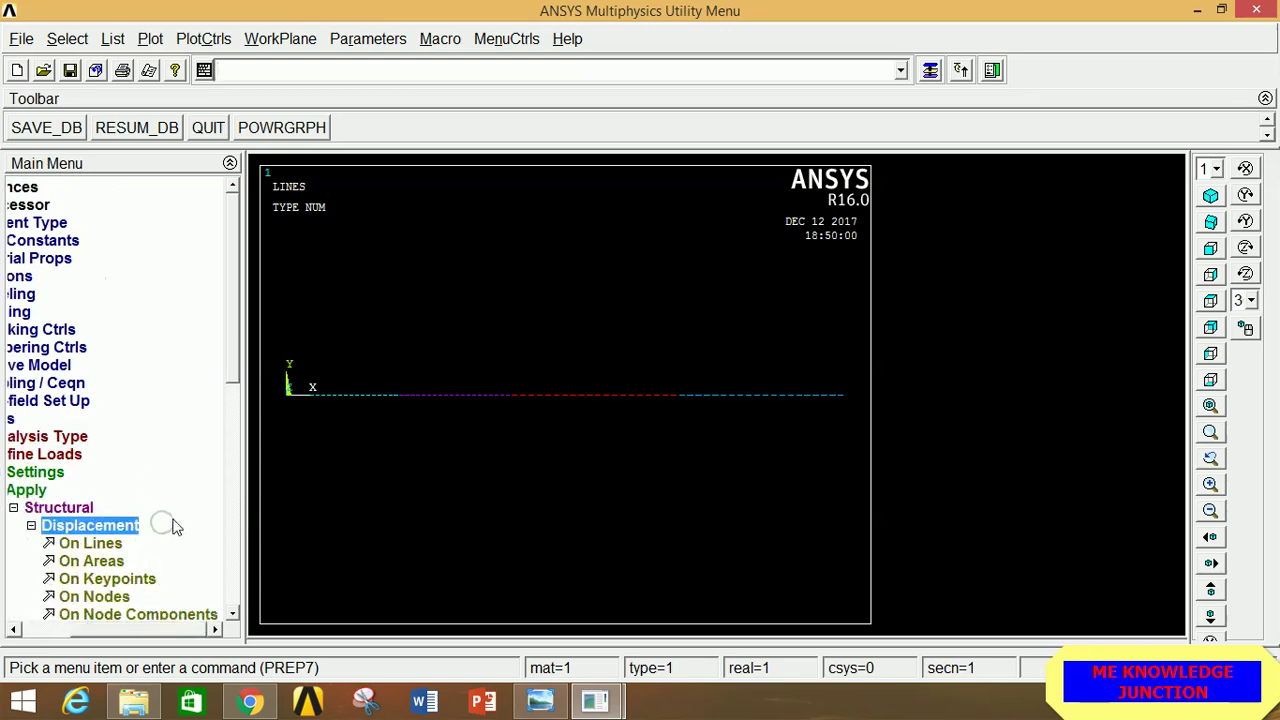
left_click(125, 580)
left_click(288, 393)
left_click(844, 395)
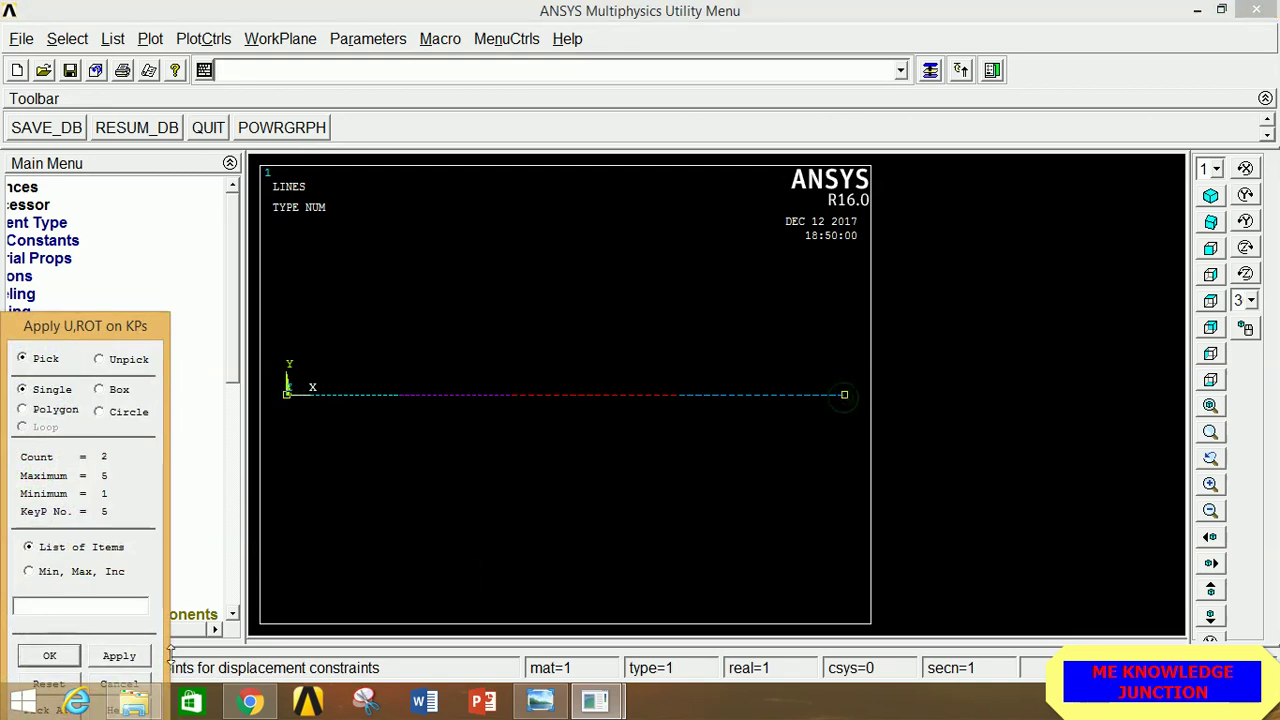
left_click(119, 656)
left_click(725, 279)
left_click(735, 307, "shift")
left_click(740, 321, "shift")
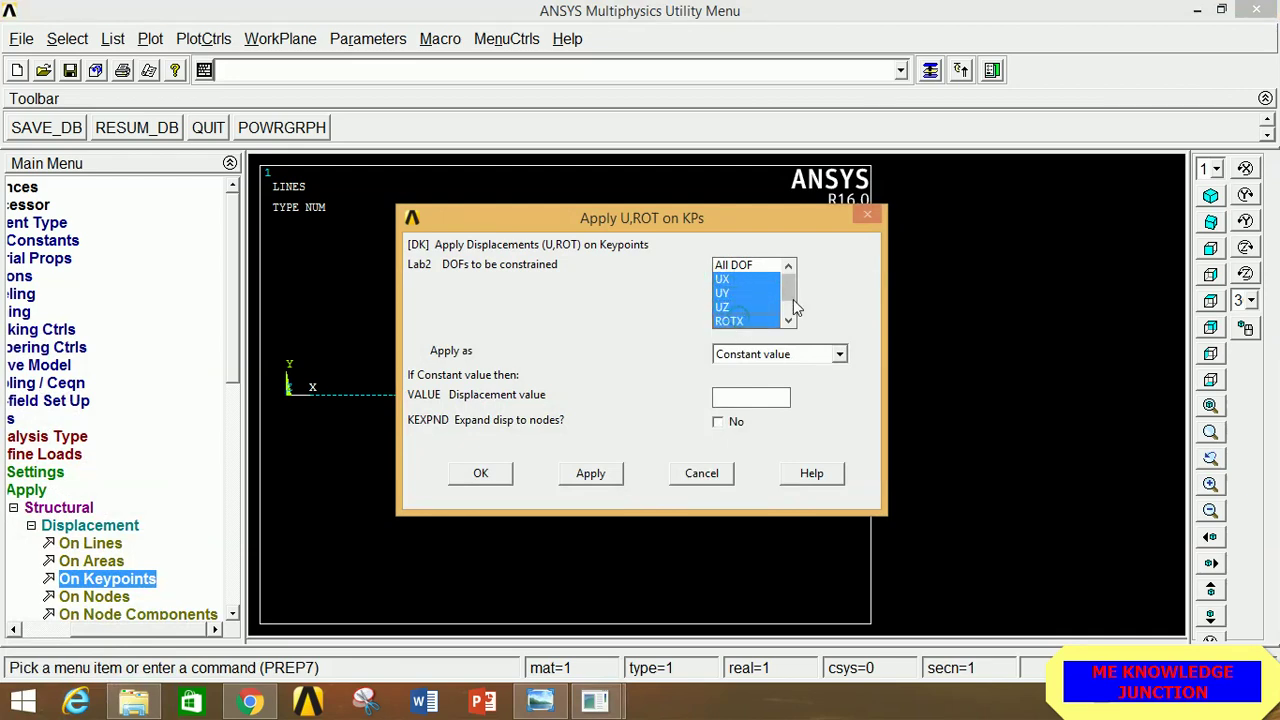
scroll(792, 299, "down", 1)
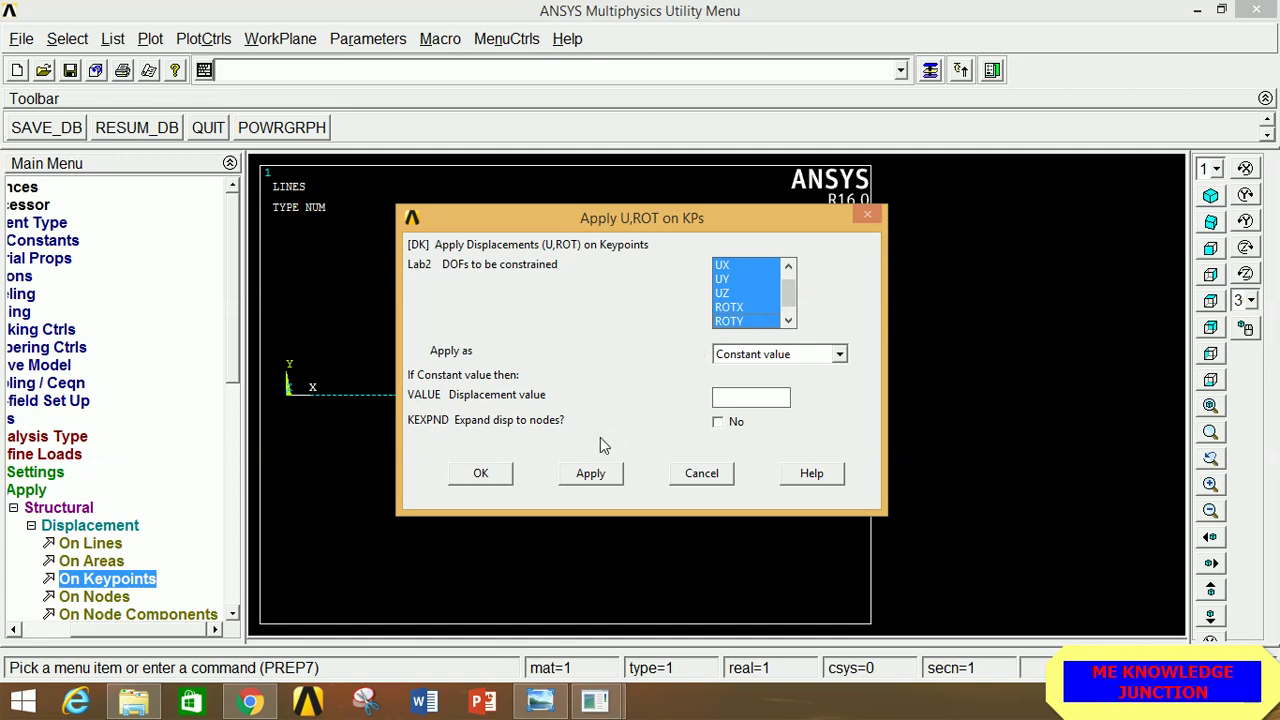
left_click(482, 480)
left_click(592, 474)
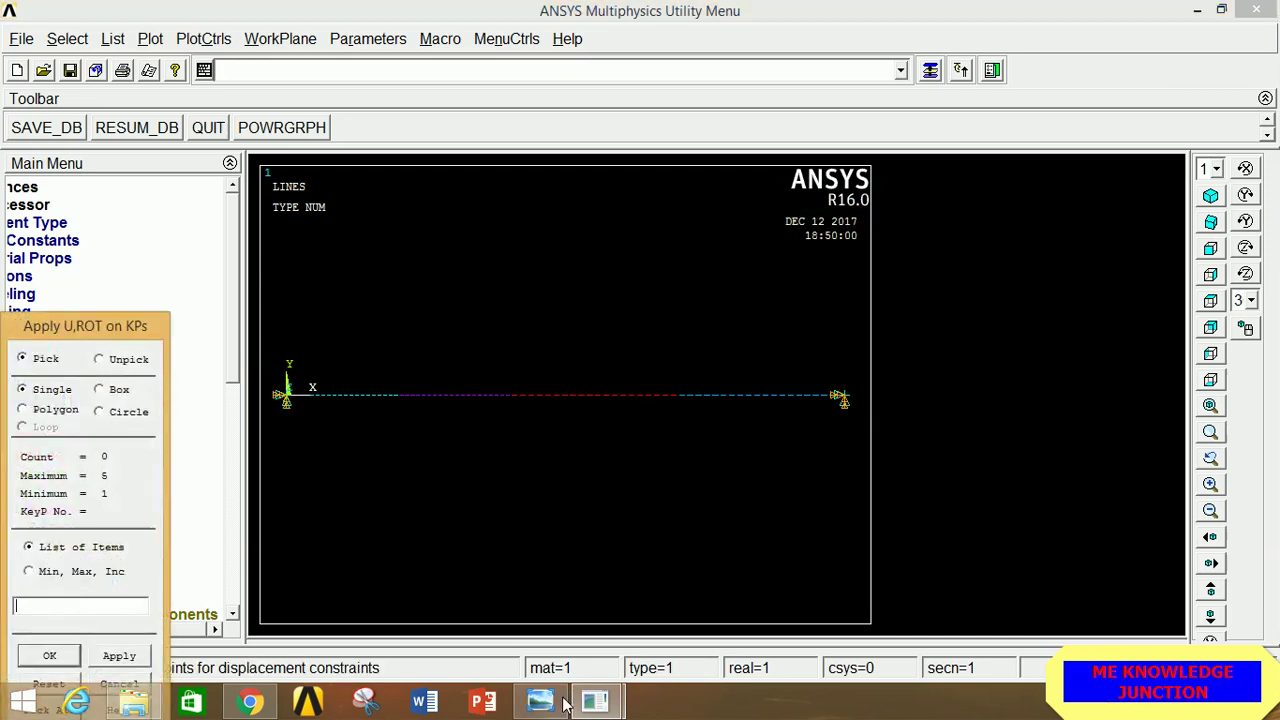
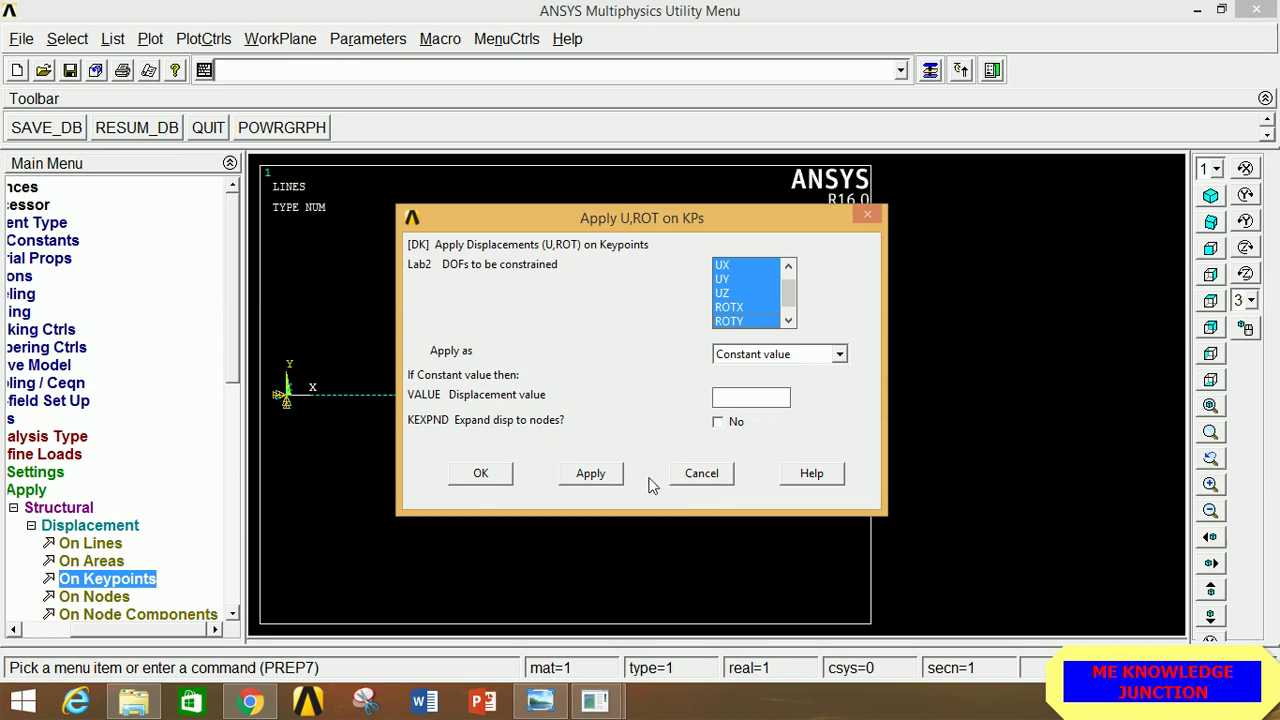
- Apply a constant FY force of -100000 on the second keypoint, at X 2000
left_click(65, 528)
left_click(133, 546)
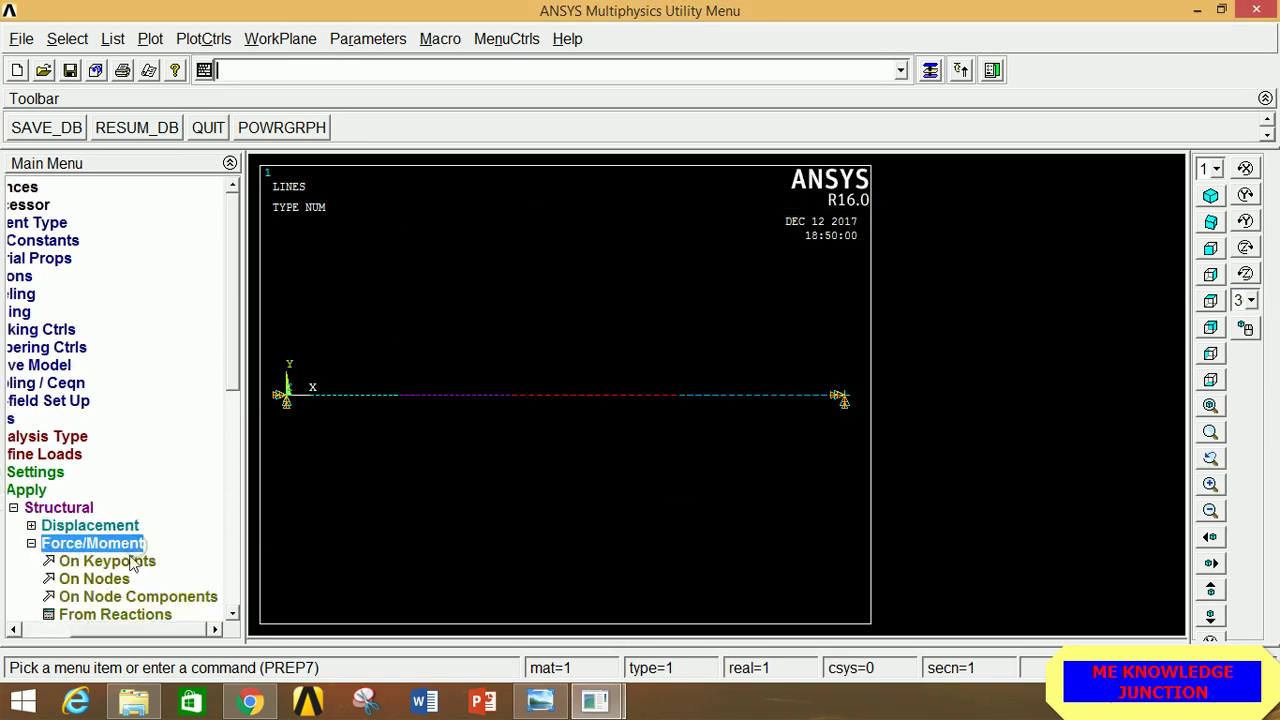
left_click(125, 562)
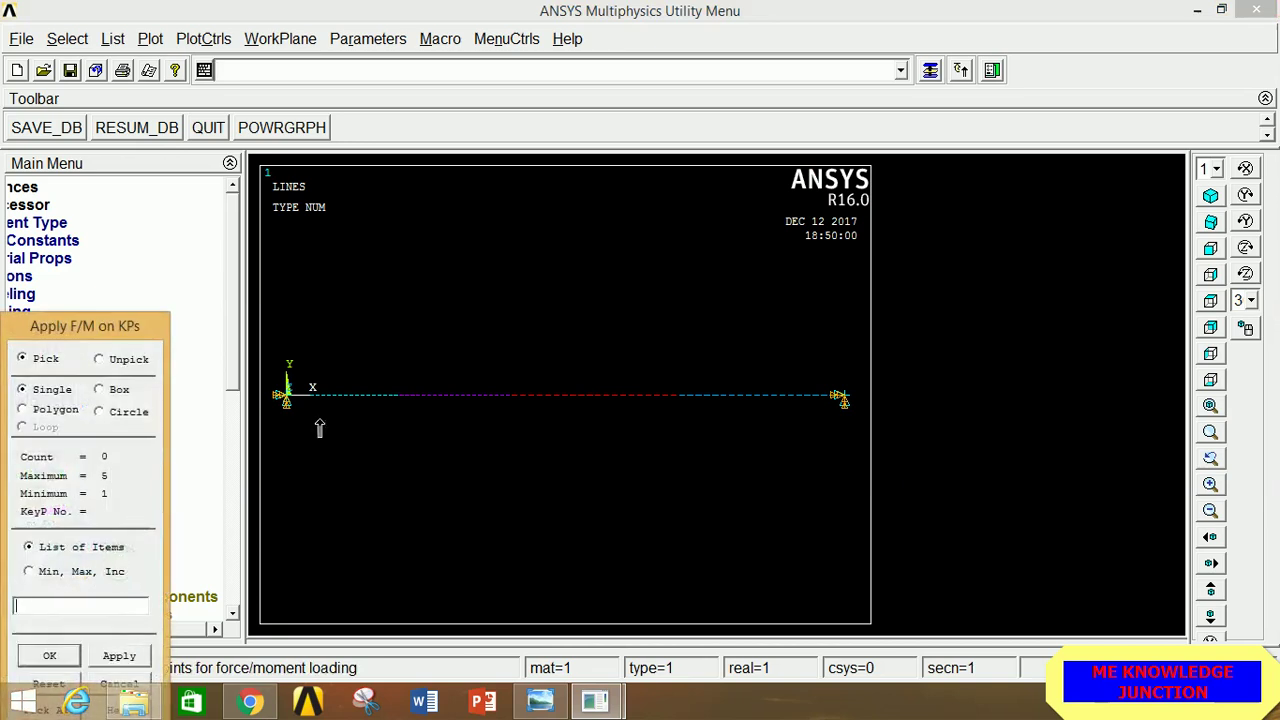
left_click(118, 656)
left_click(773, 313)
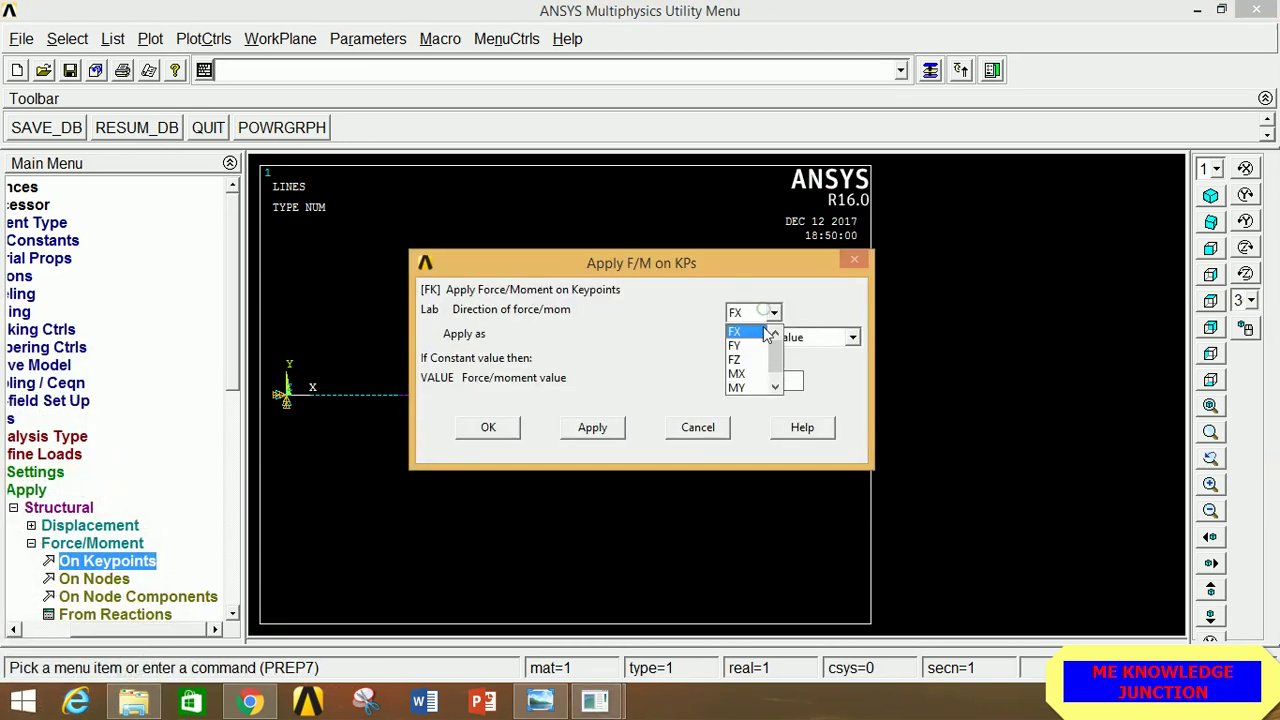
left_click(745, 342)
left_click(751, 382)
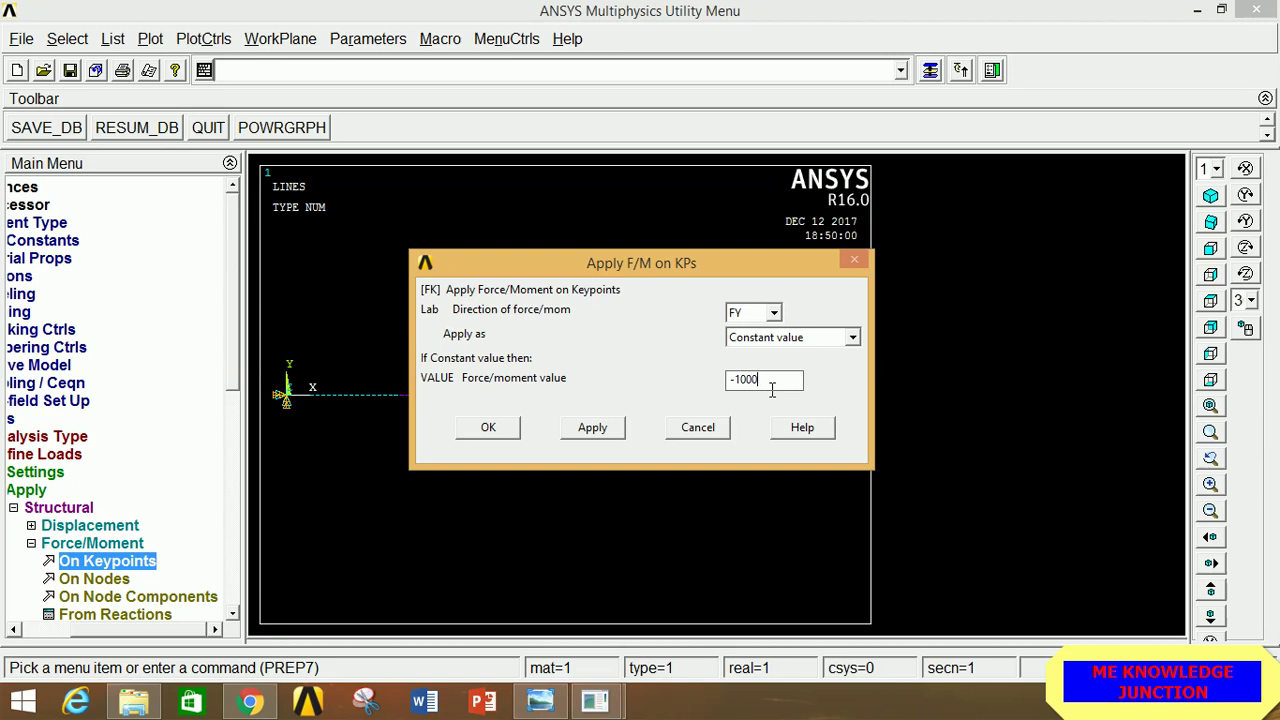
left_click(592, 427)
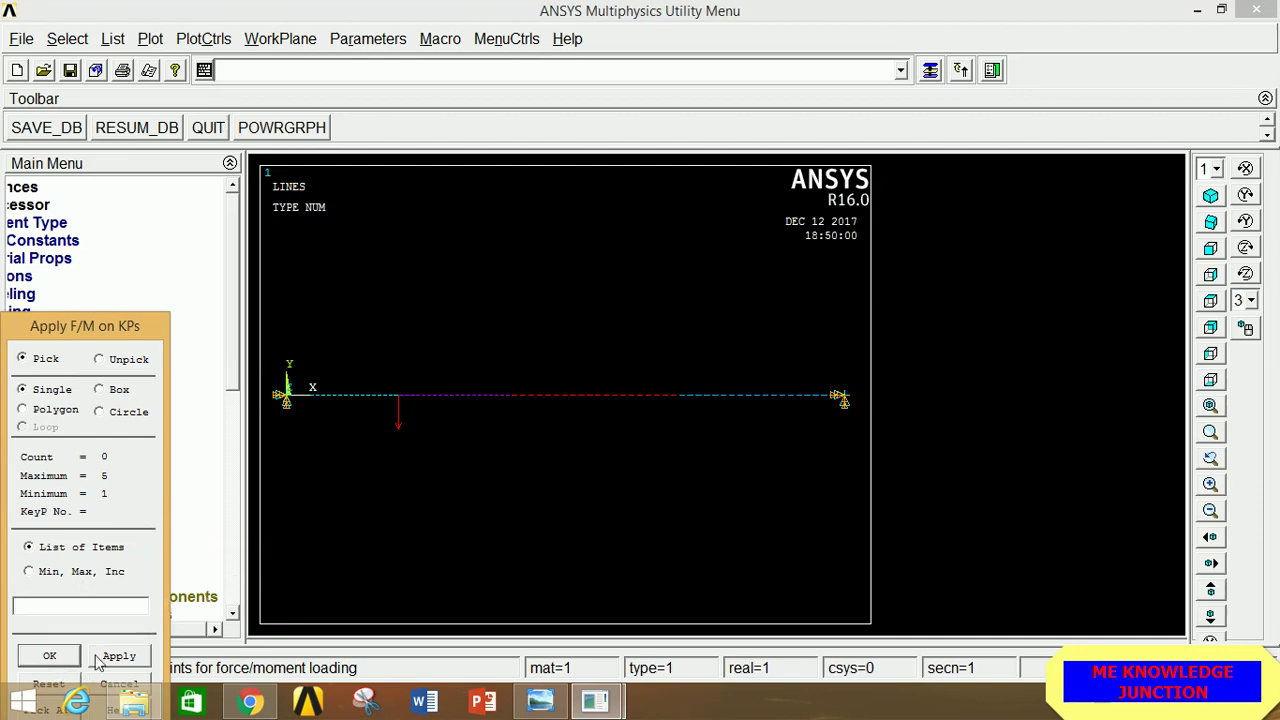
- Apply a constant MZ moment of -60E5 on the third keypoint at X 4000, checking the load in the problem image
left_click(516, 404)
left_click(119, 656)
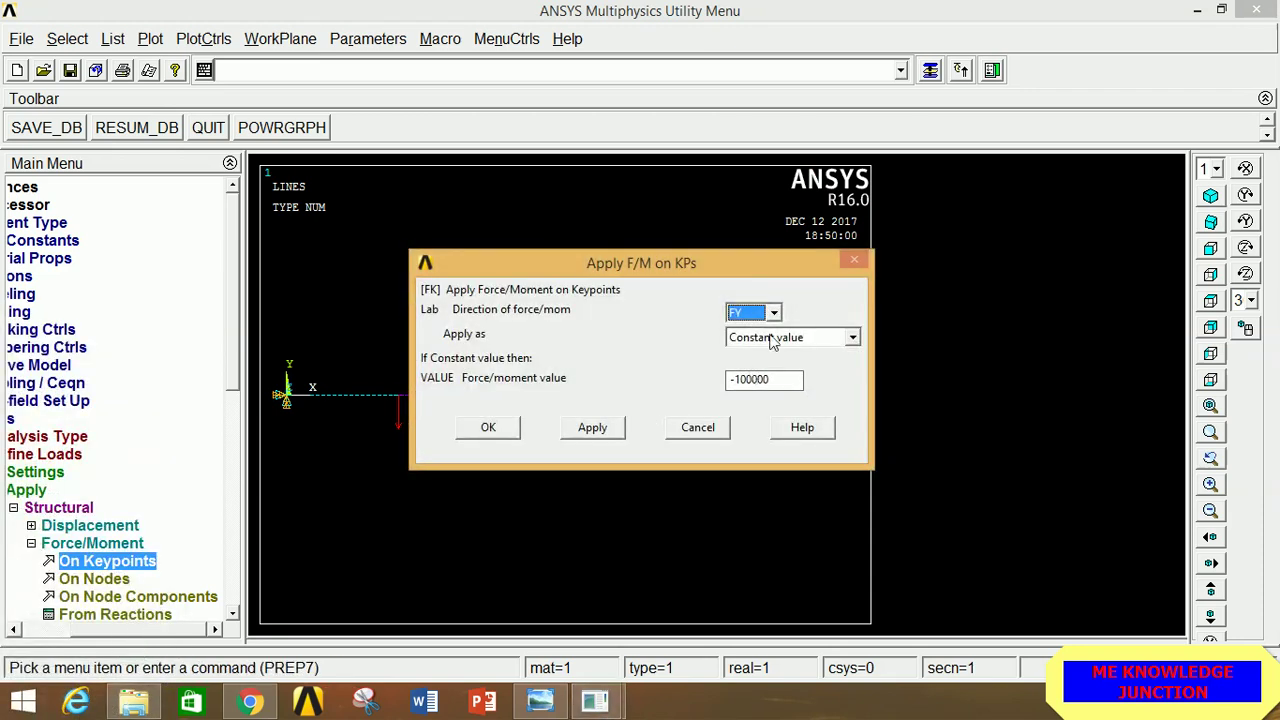
left_click(775, 314)
left_click(760, 387)
key("Tab")
key("Tab")
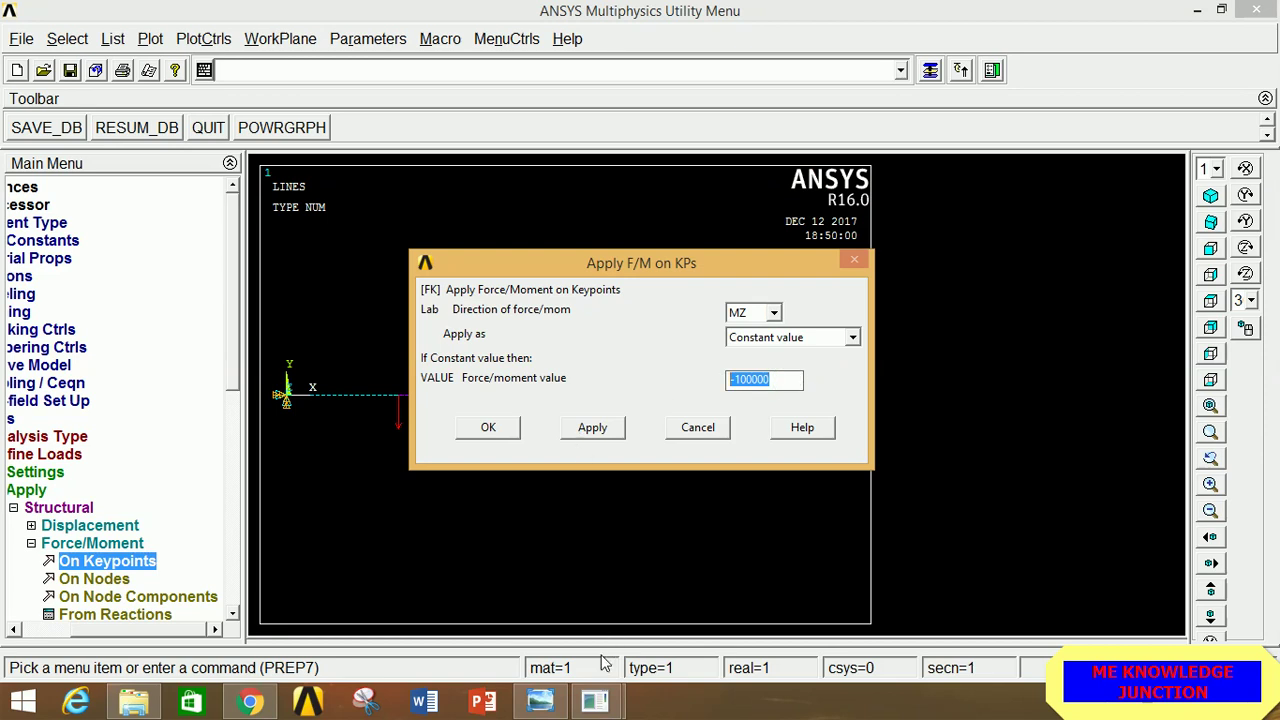
left_click(540, 703)
left_click(540, 703)
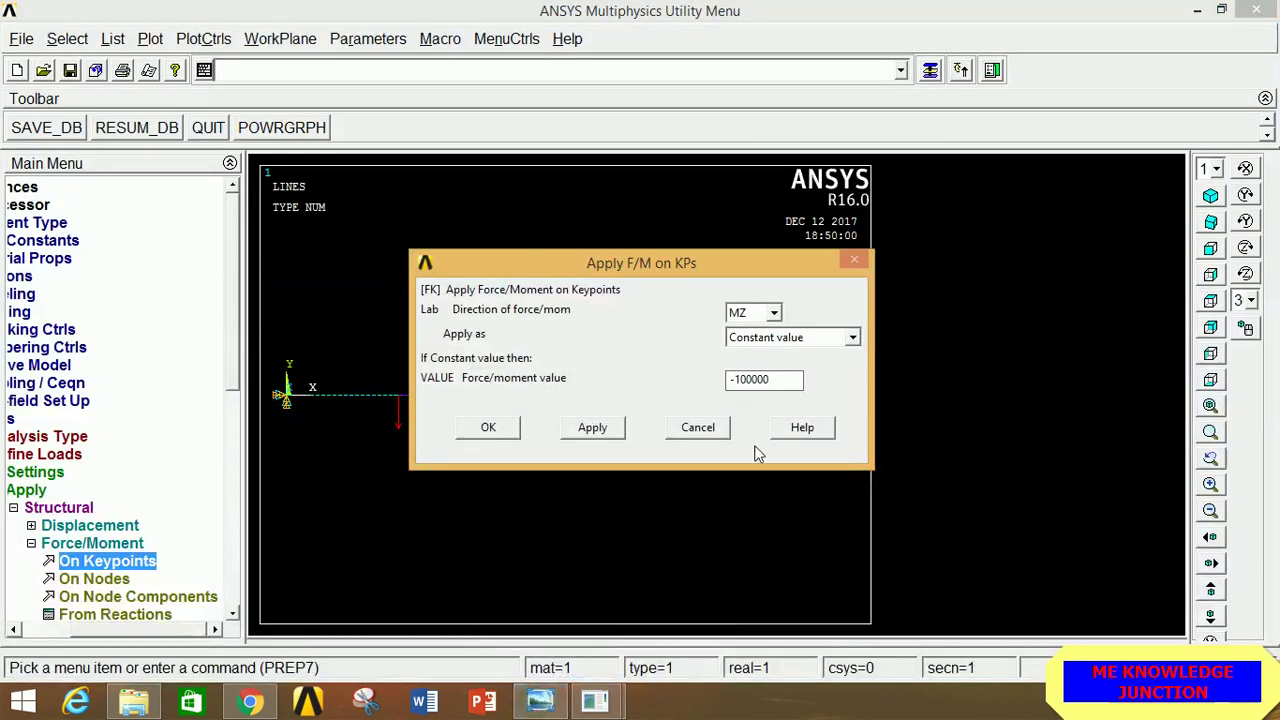
left_click_drag(779, 392, 640, 366)
type("-60E5")
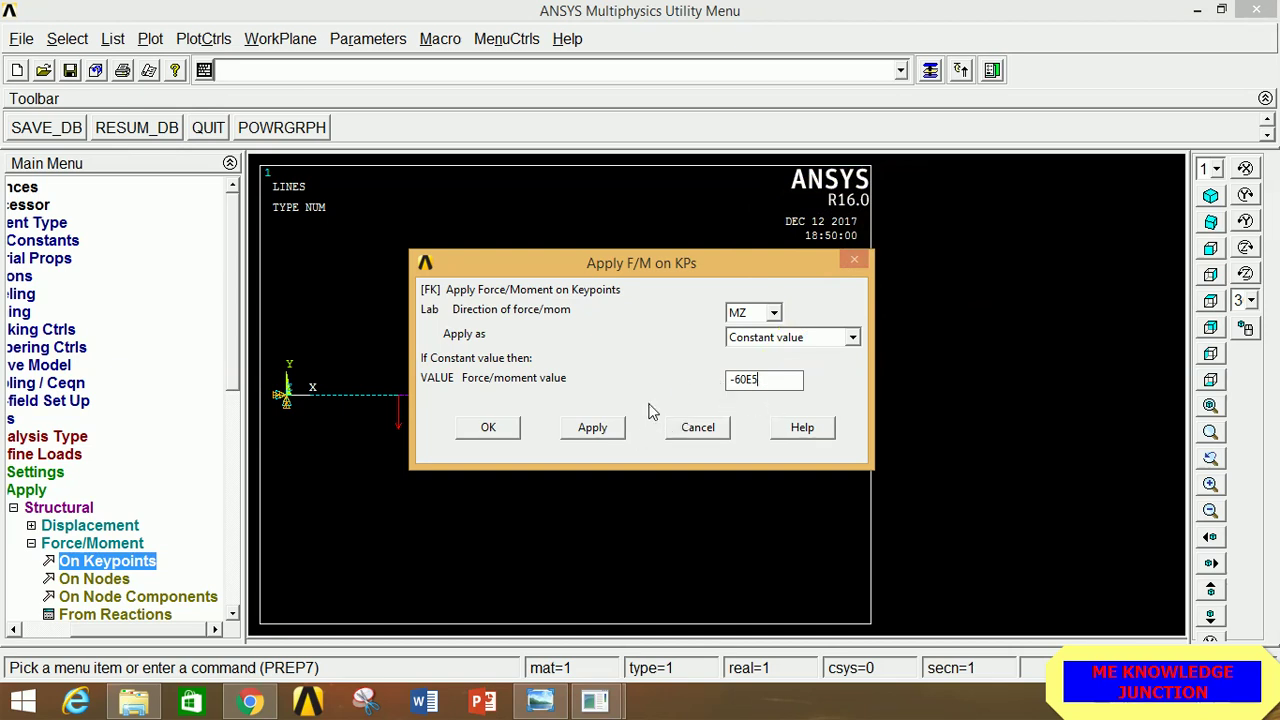
left_click(593, 428)
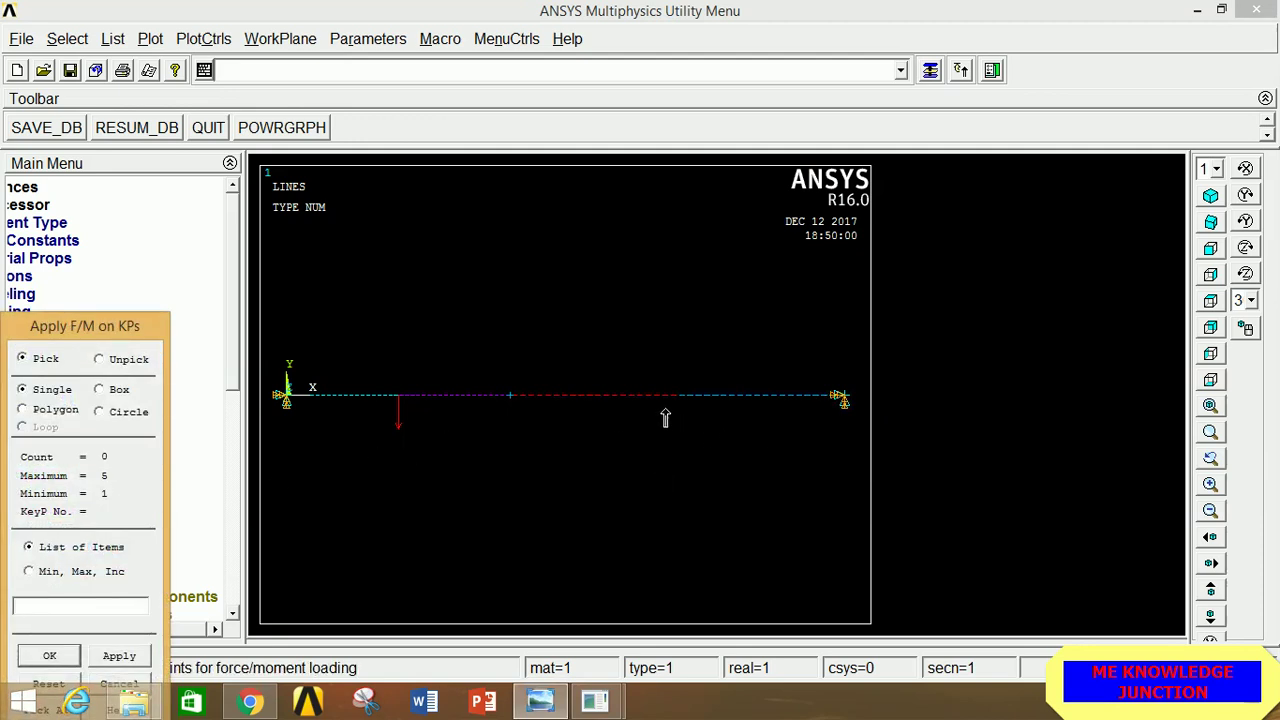
- Apply a constant MZ moment of -50E6 on the fourth keypoint at X 7000, checking the loads against the problem image
left_click(120, 657)
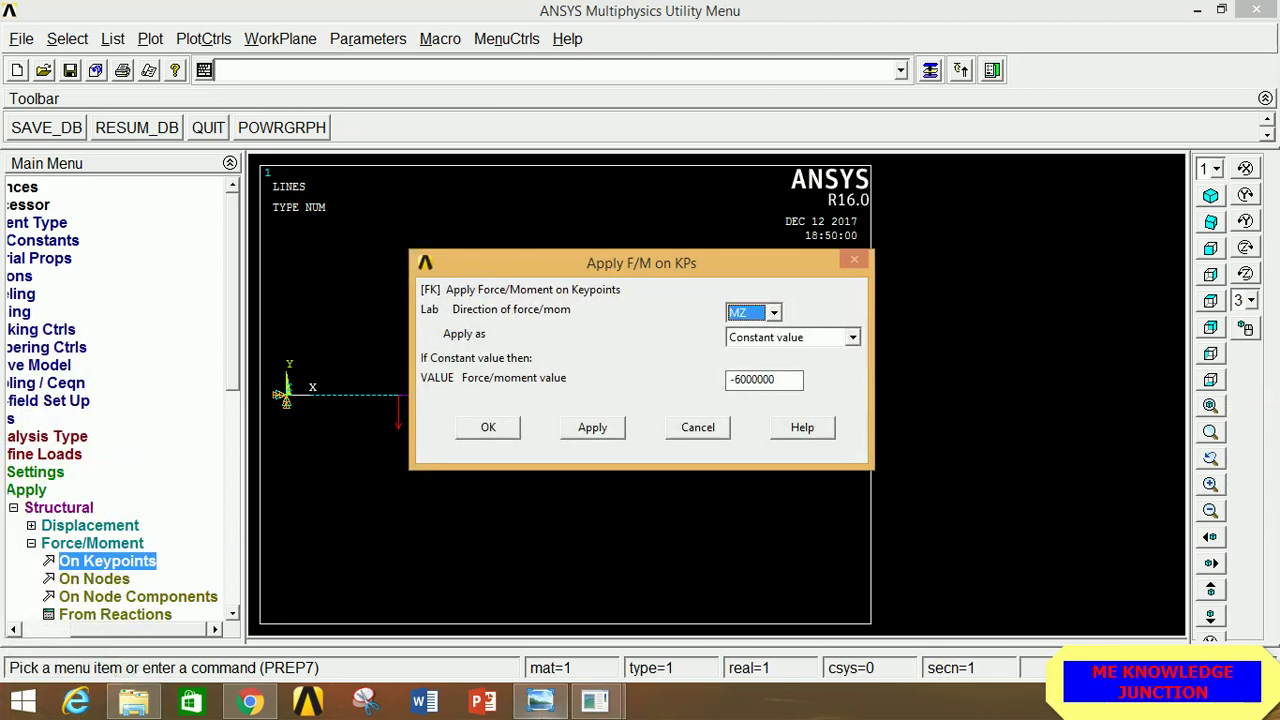
left_click(540, 700)
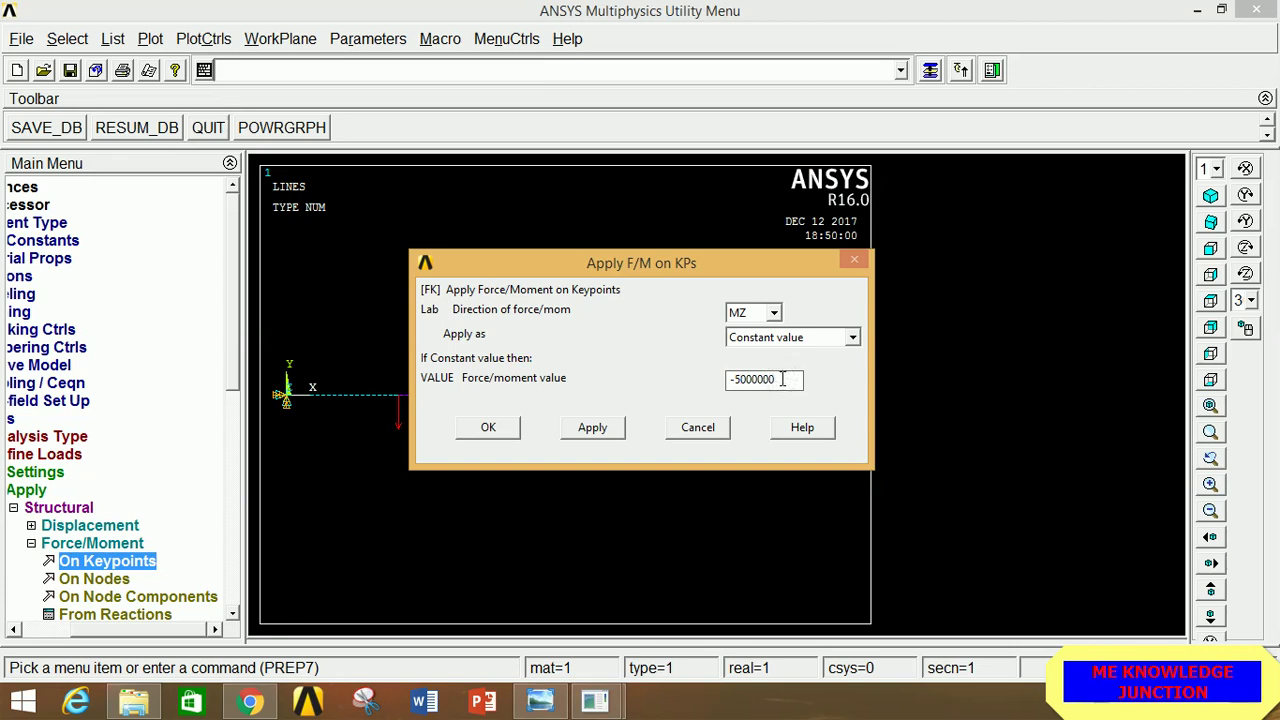
left_click_drag(783, 379, 670, 378)
type("-50E6")
left_click(491, 432)
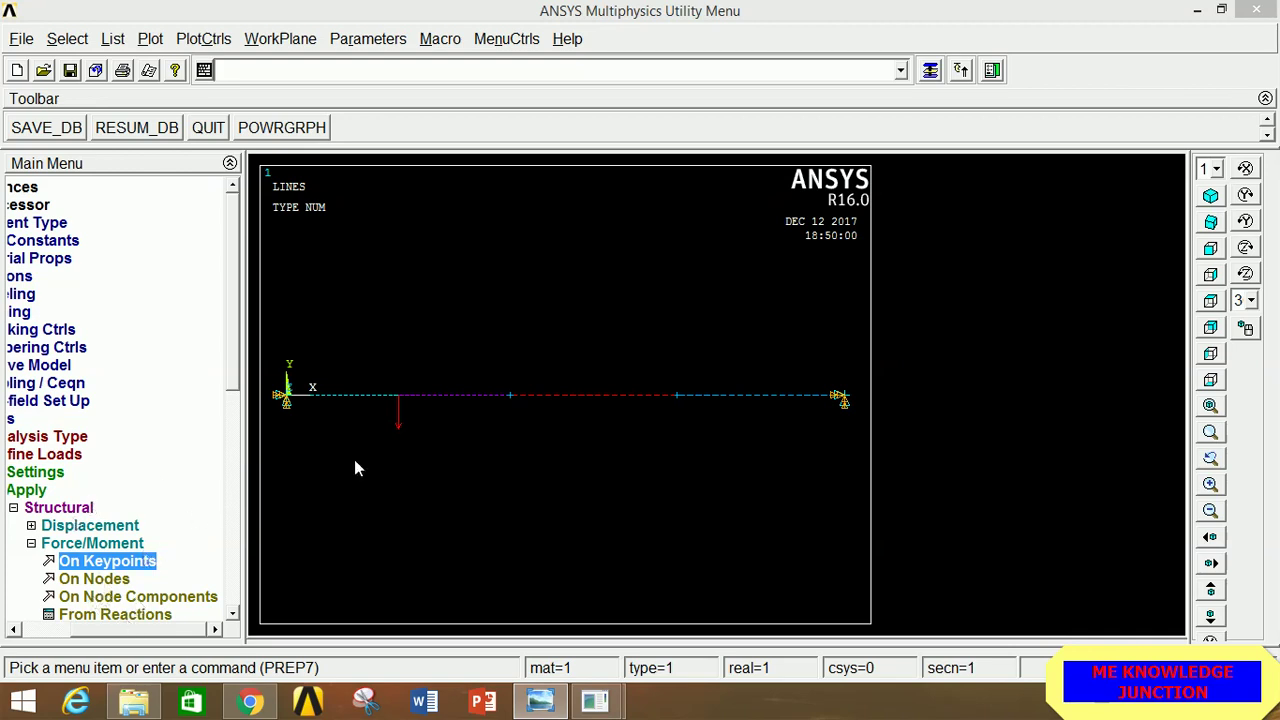
mouse_move(547, 712)
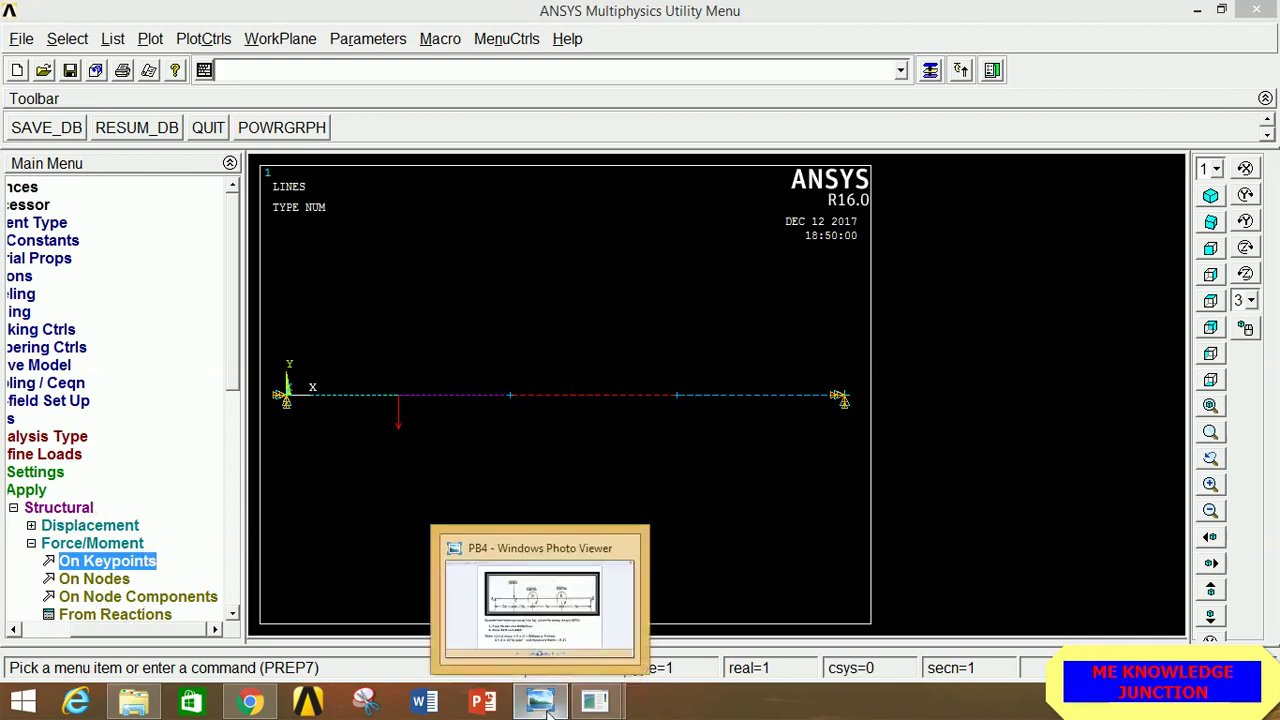
left_click(505, 586)
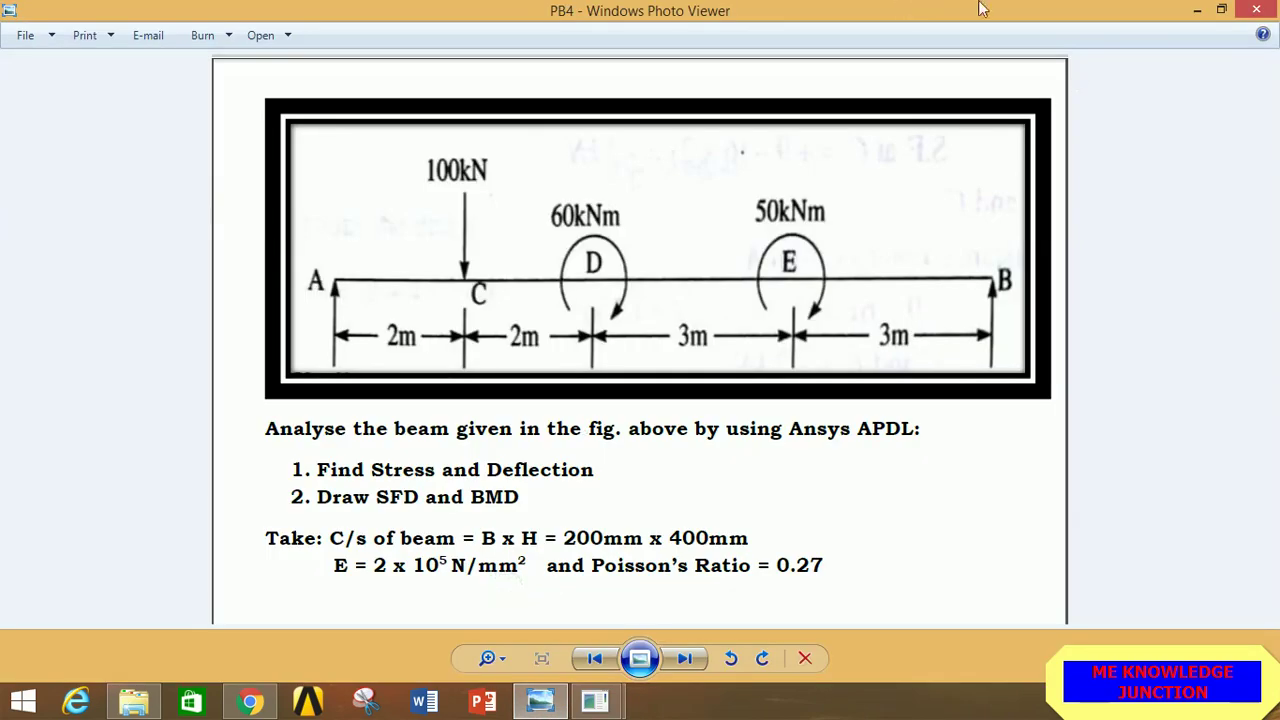
left_click(1197, 10)
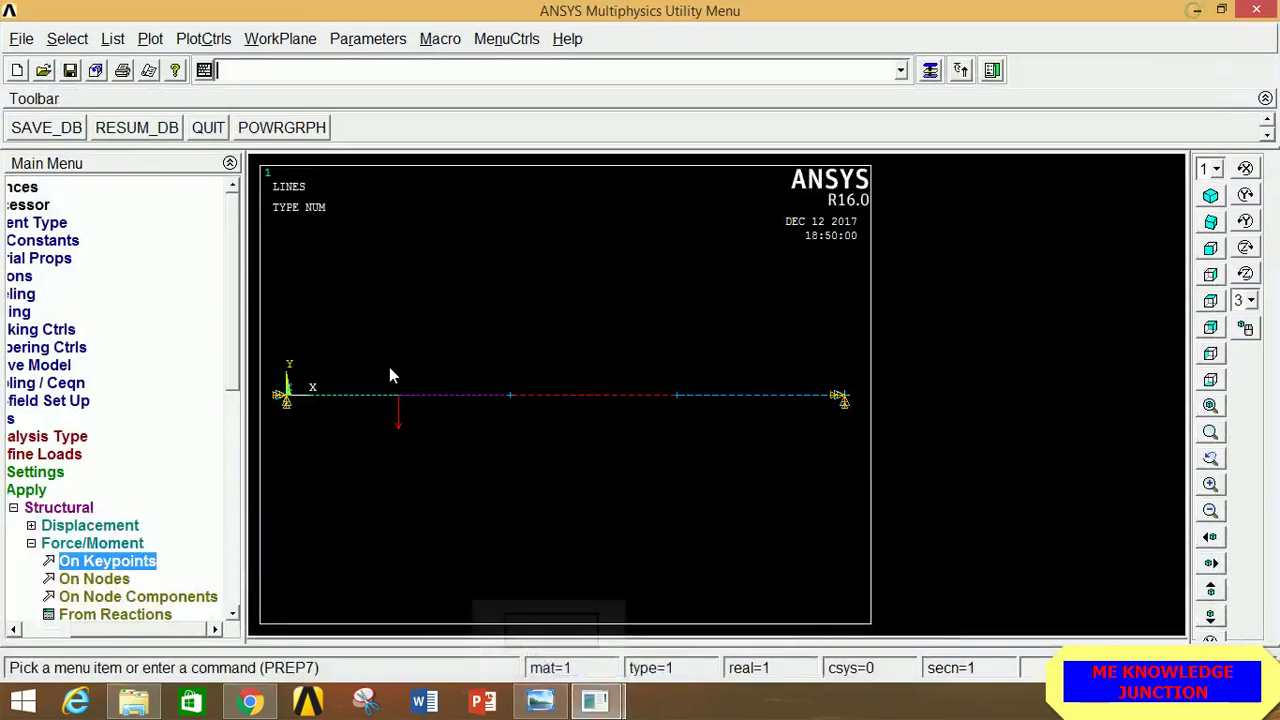
- Solve the current load step of the beam model and dismiss the solution note and status listing
left_click(47, 507)
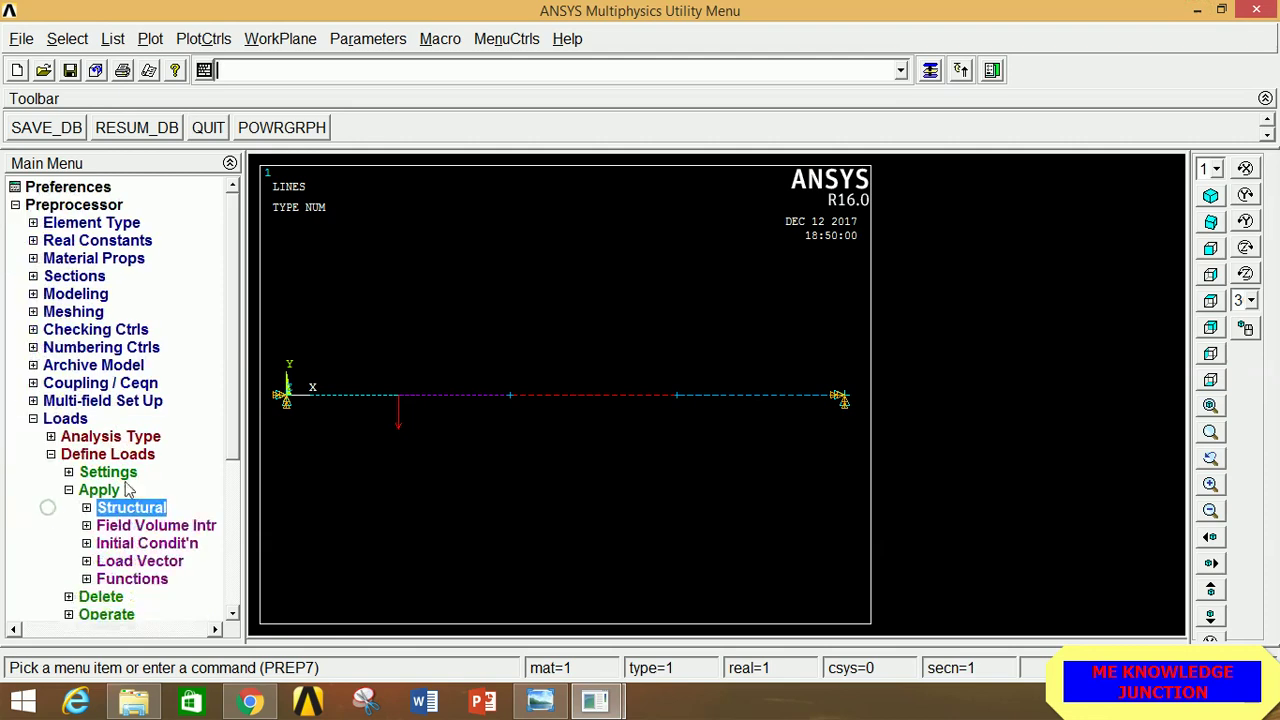
left_click(62, 206)
left_click(56, 223)
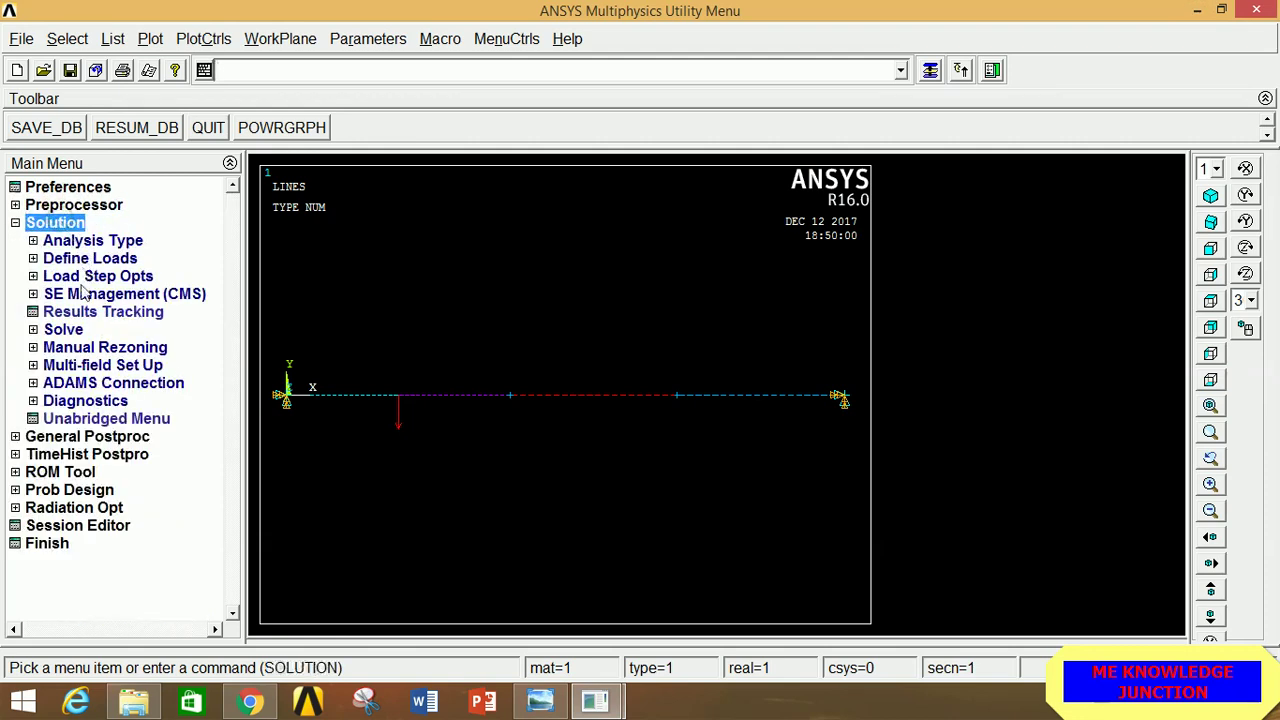
left_click(66, 331)
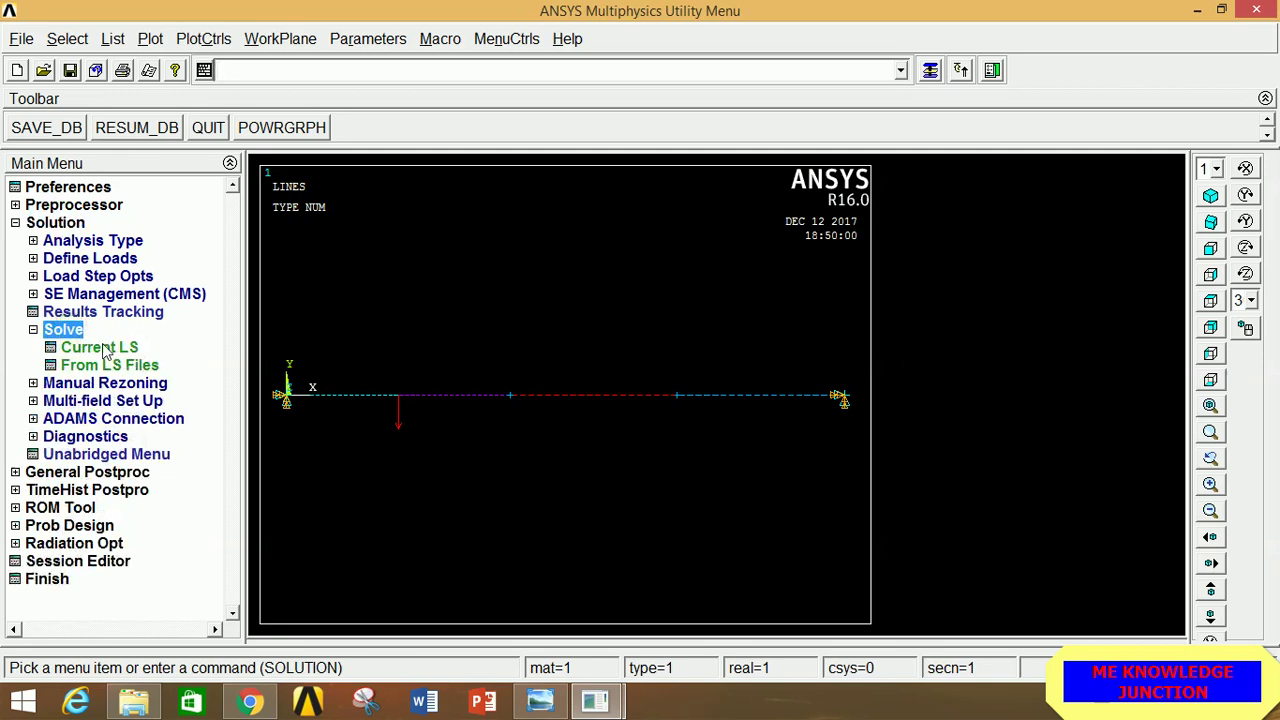
left_click(100, 348)
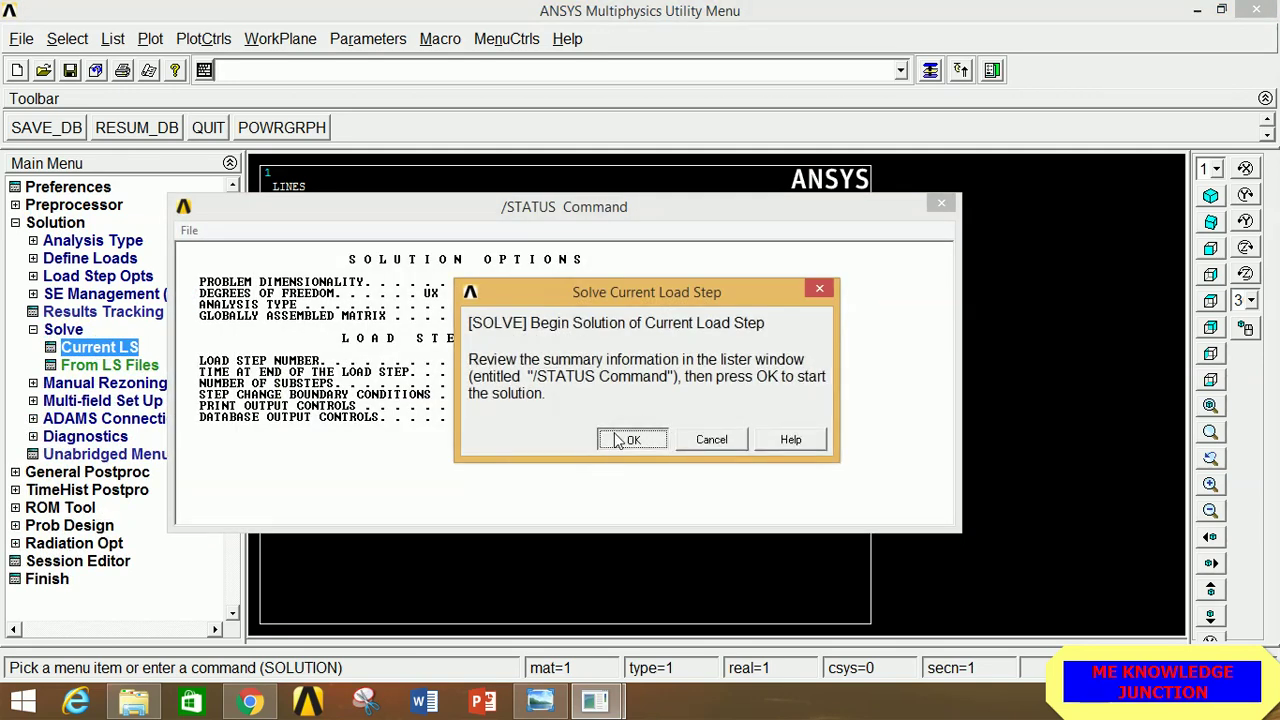
left_click(618, 432)
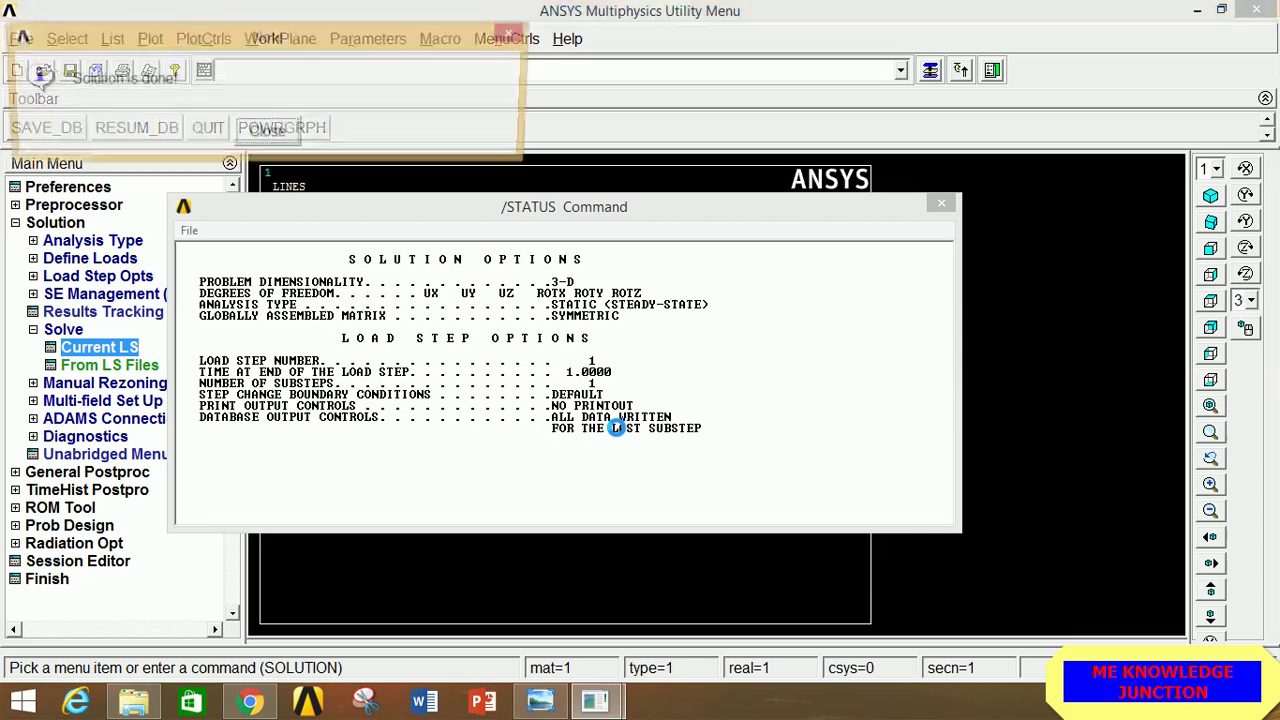
left_click(268, 134)
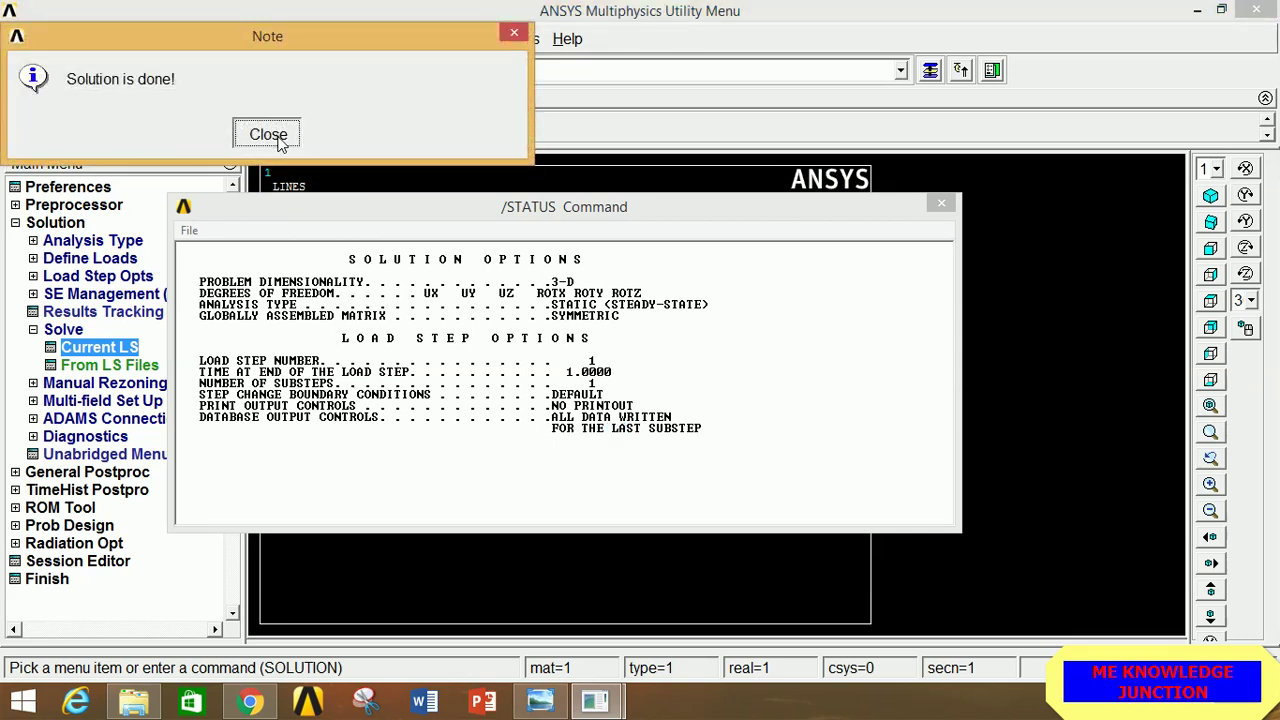
left_click(941, 204)
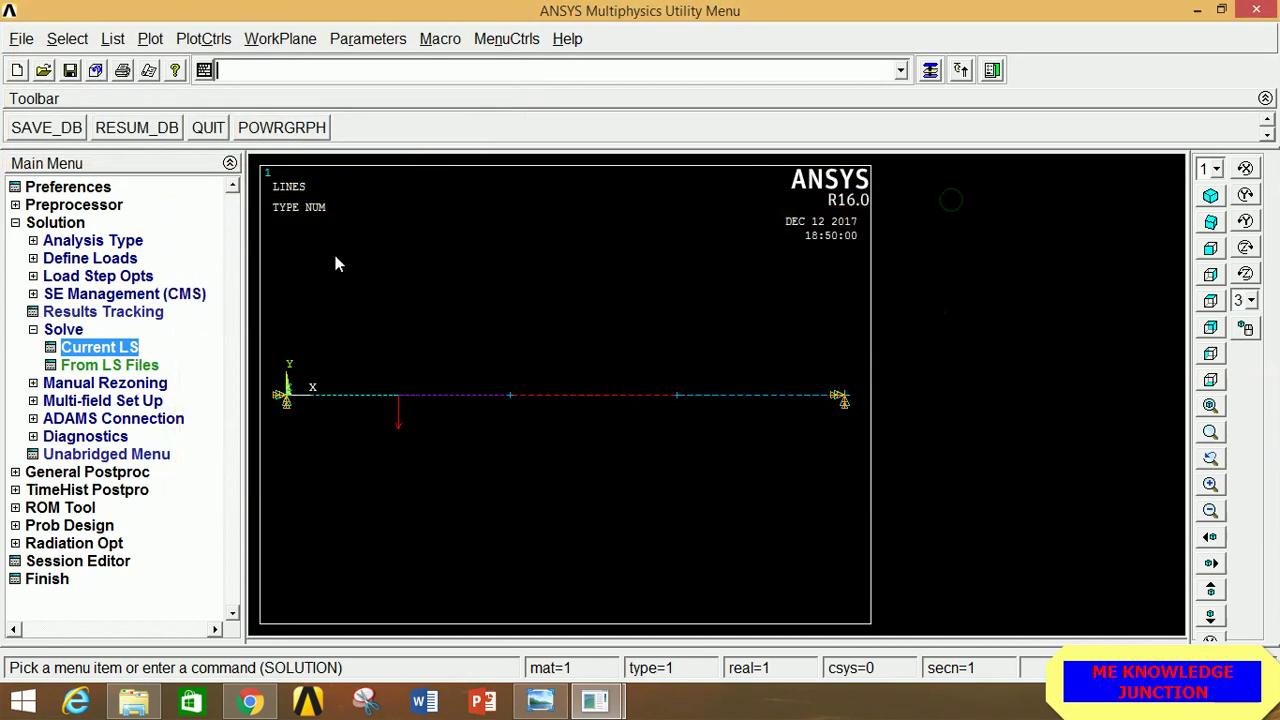
- Plot the beam's deformed shape together with the undeformed shape using the Def + undeformed option
left_click(55, 223)
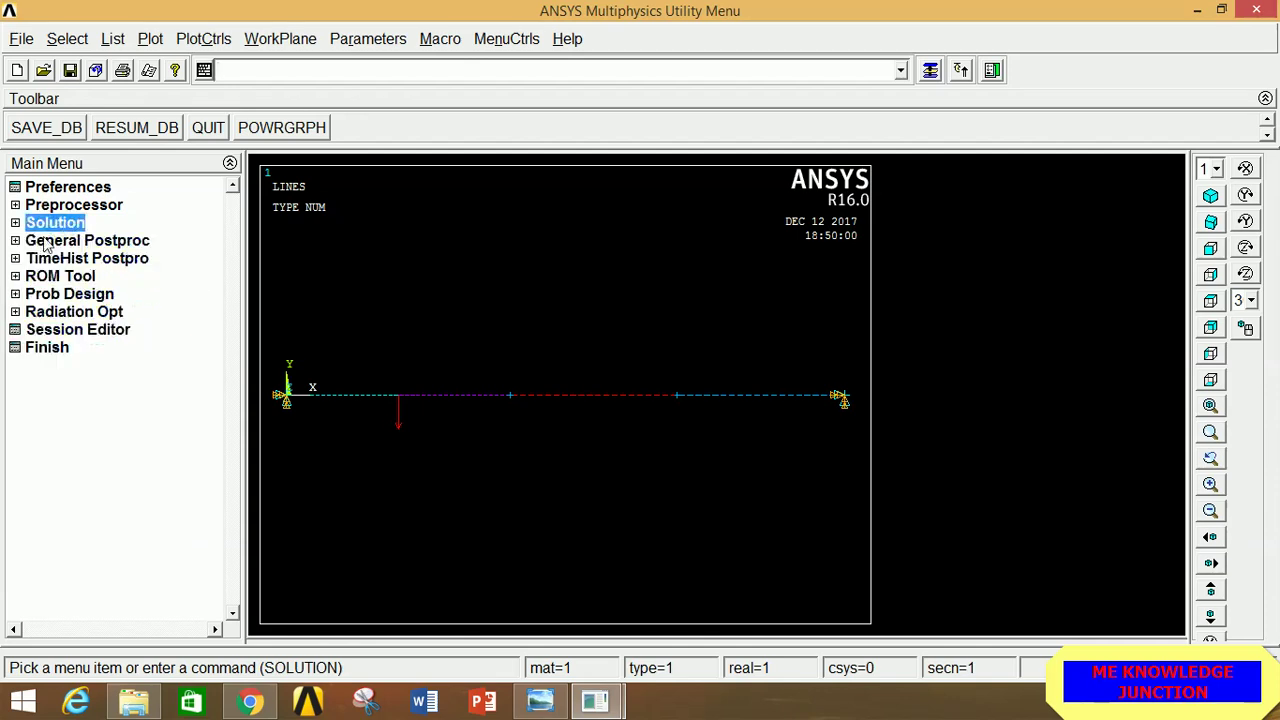
left_click(57, 248)
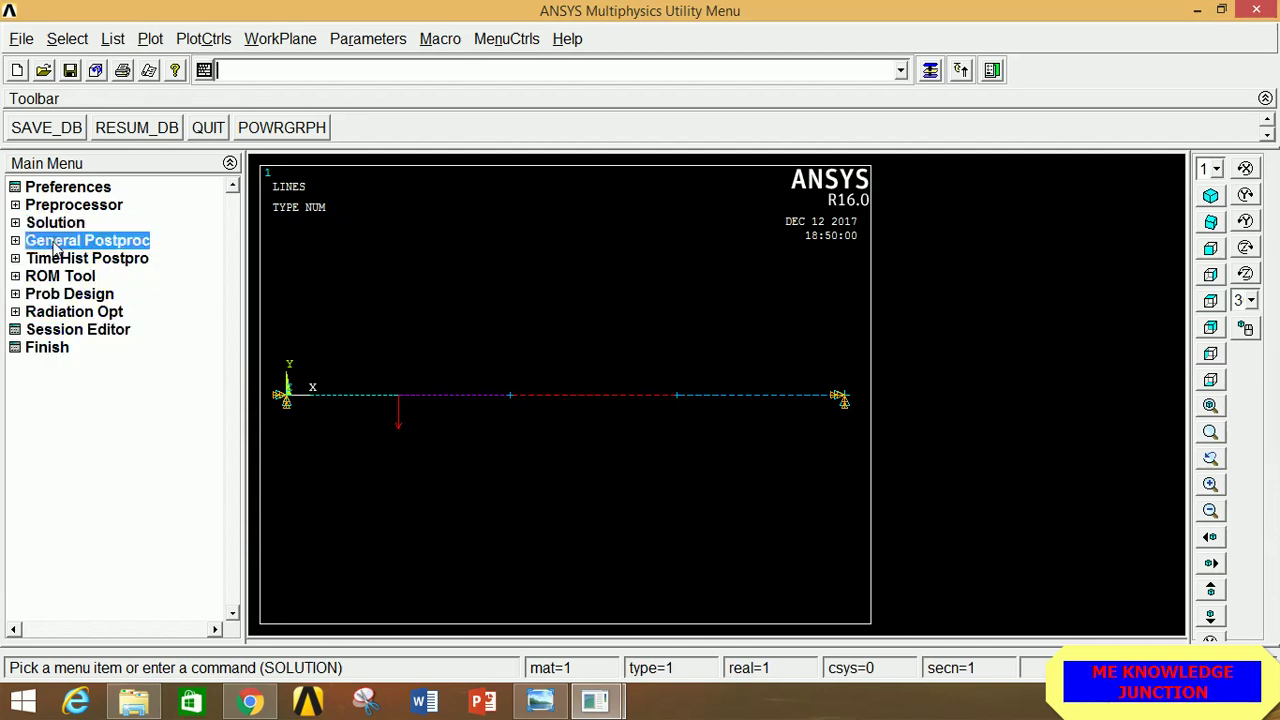
left_click(85, 329)
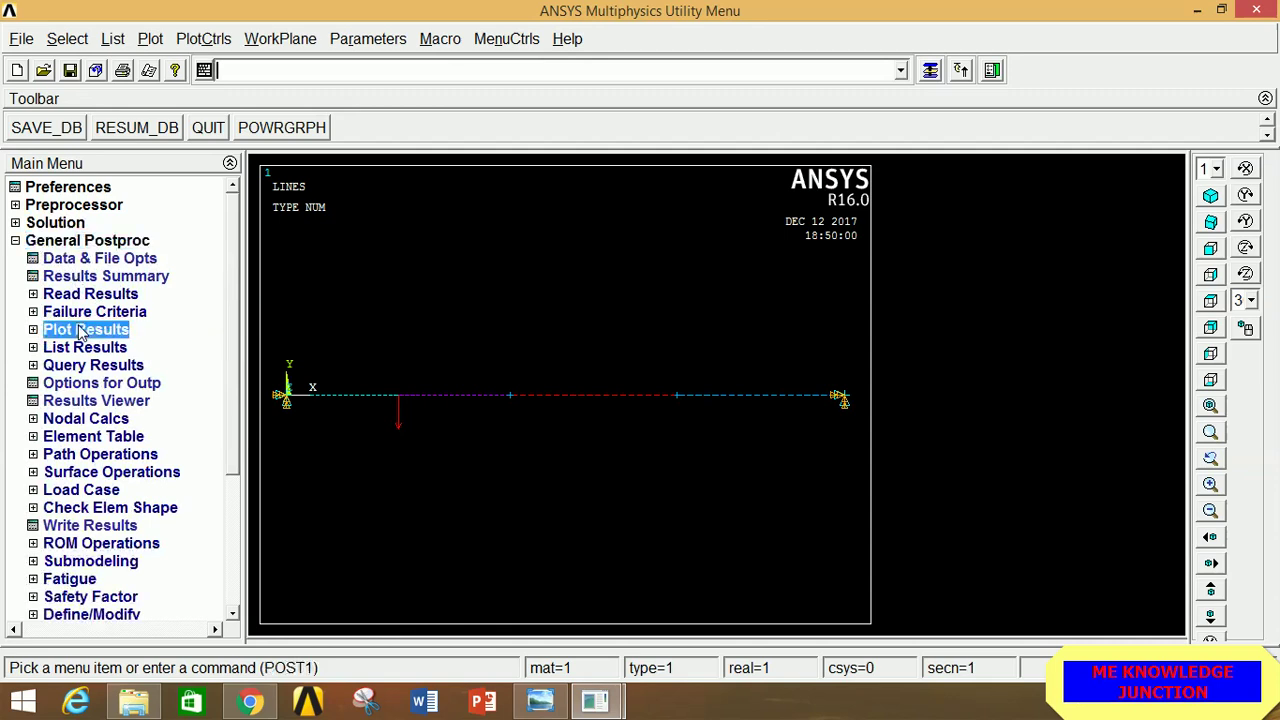
left_click(108, 347)
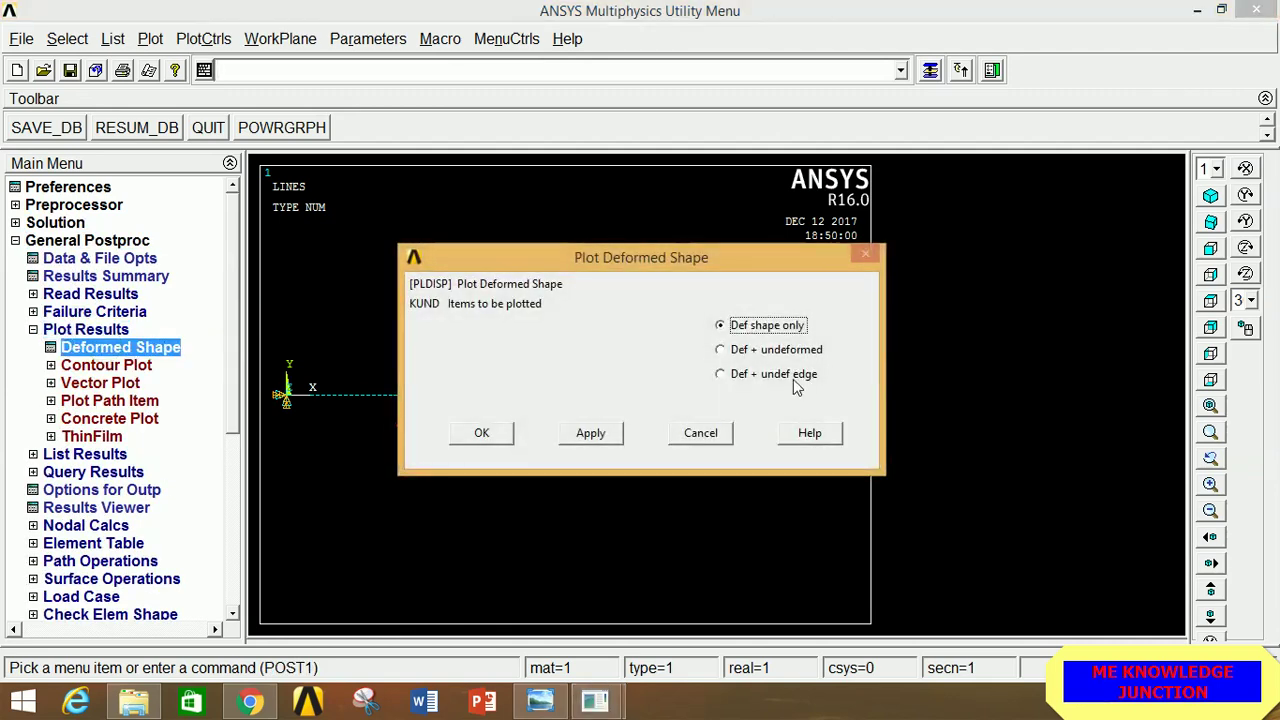
left_click(763, 351)
left_click(481, 433)
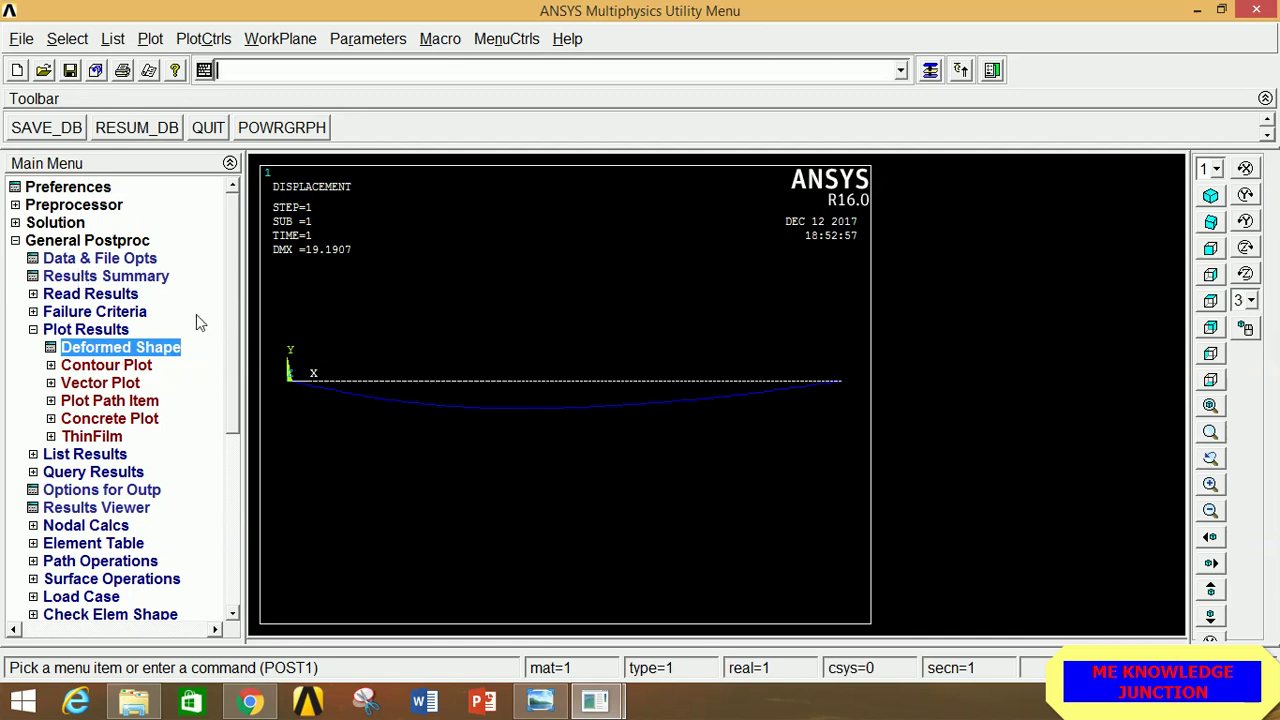
- Define an element table item by sequence number with SMISC, 3
left_click(110, 330)
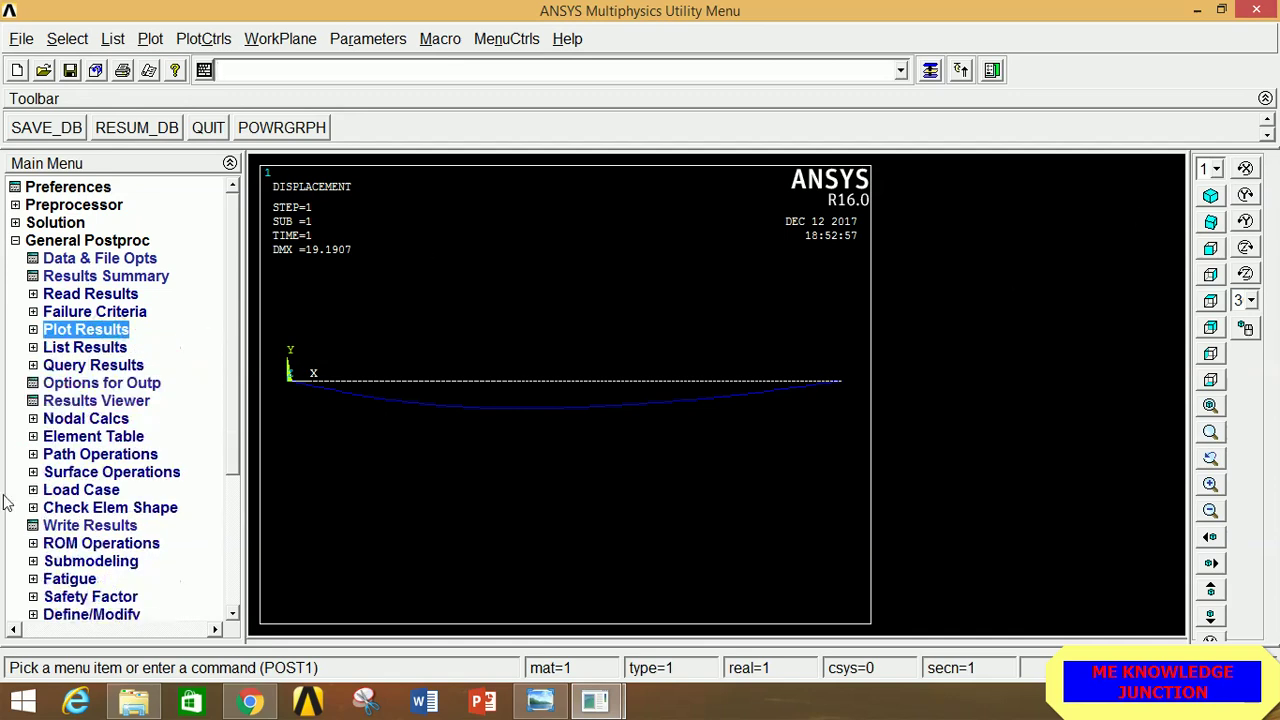
left_click(80, 437)
left_click(100, 455)
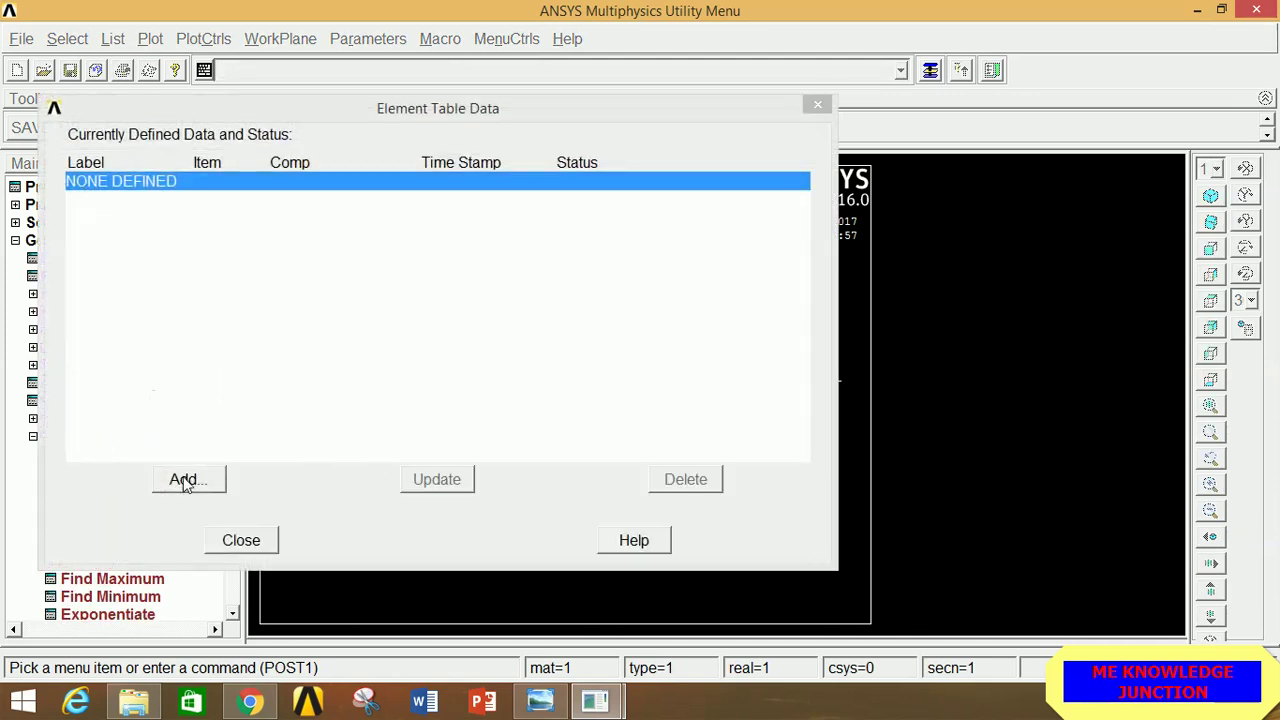
left_click(184, 480)
left_click_drag(748, 318, 745, 372)
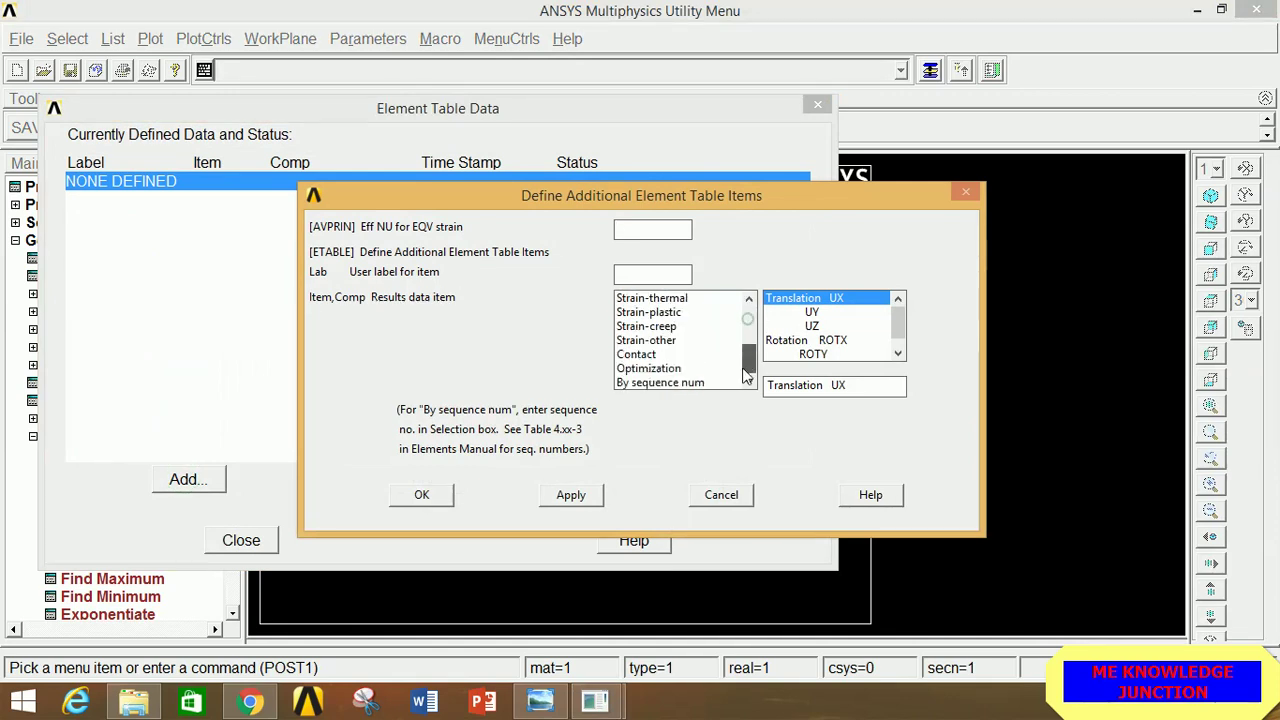
left_click(700, 382)
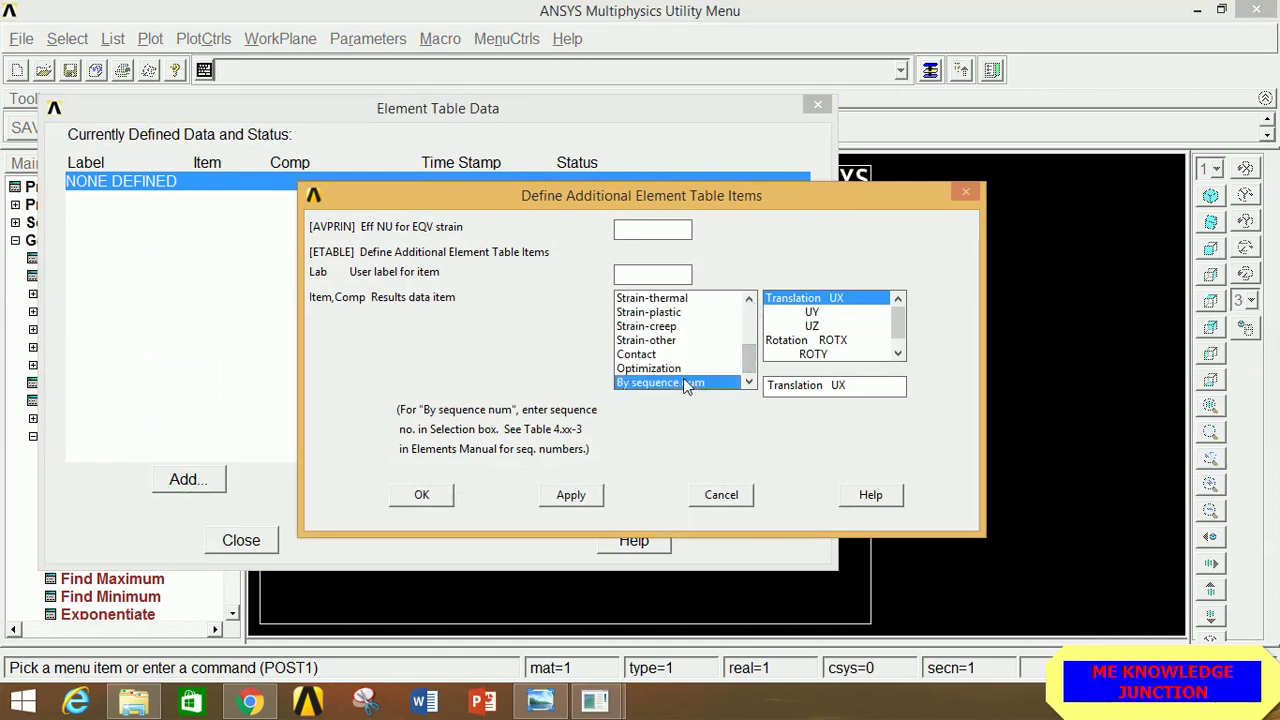
left_click(840, 388)
type("3")
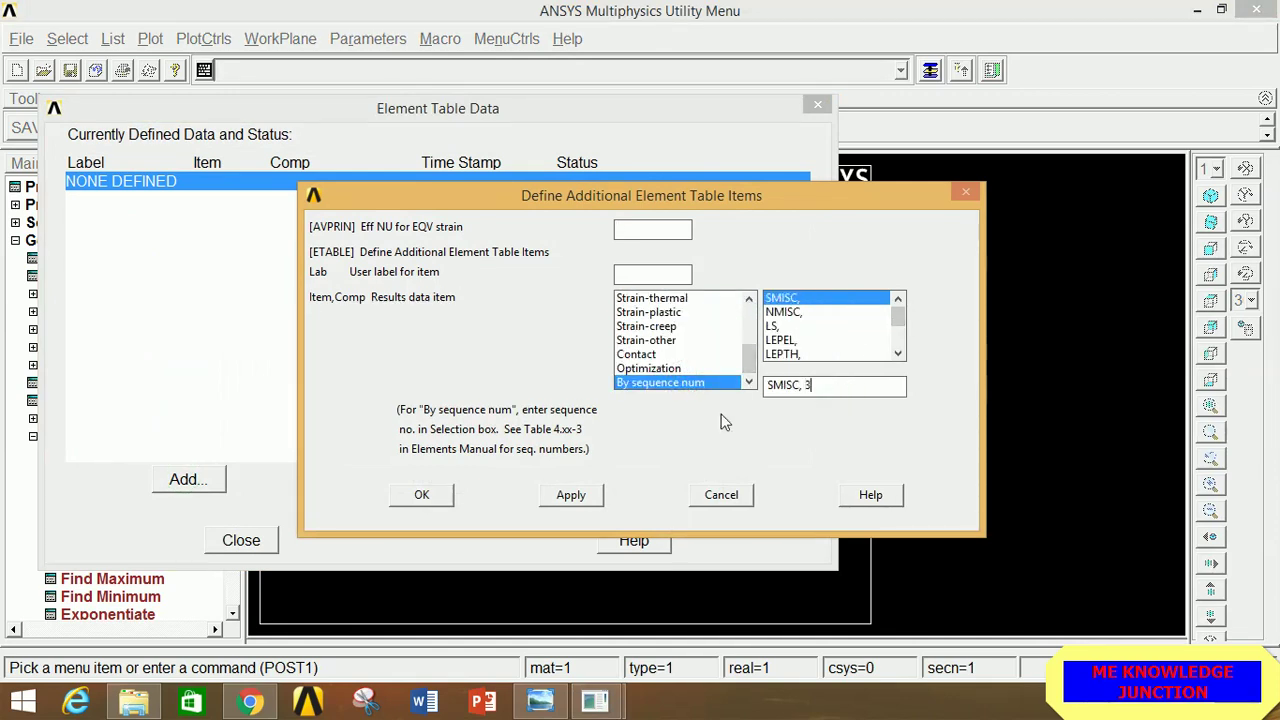
left_click(557, 497)
- Add a second element table item by sequence number with SMISC, 6
left_click_drag(748, 318, 748, 400)
left_click(690, 383)
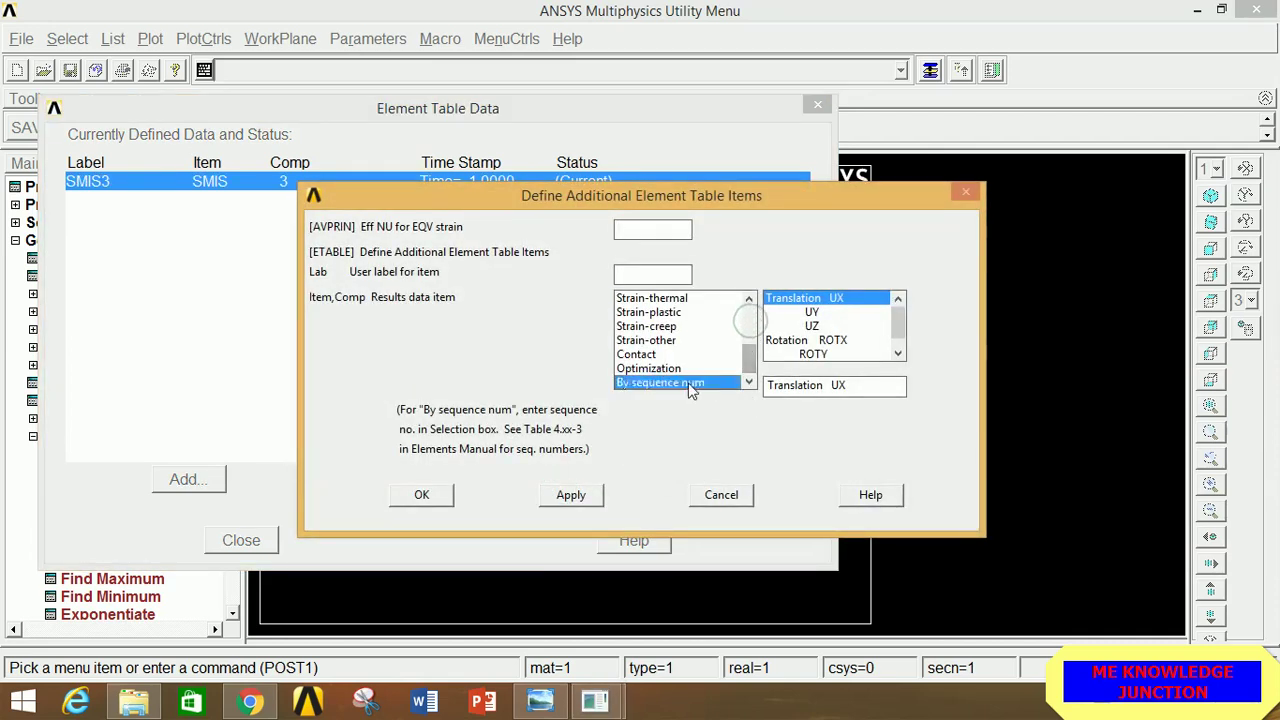
left_click(818, 384)
type("6")
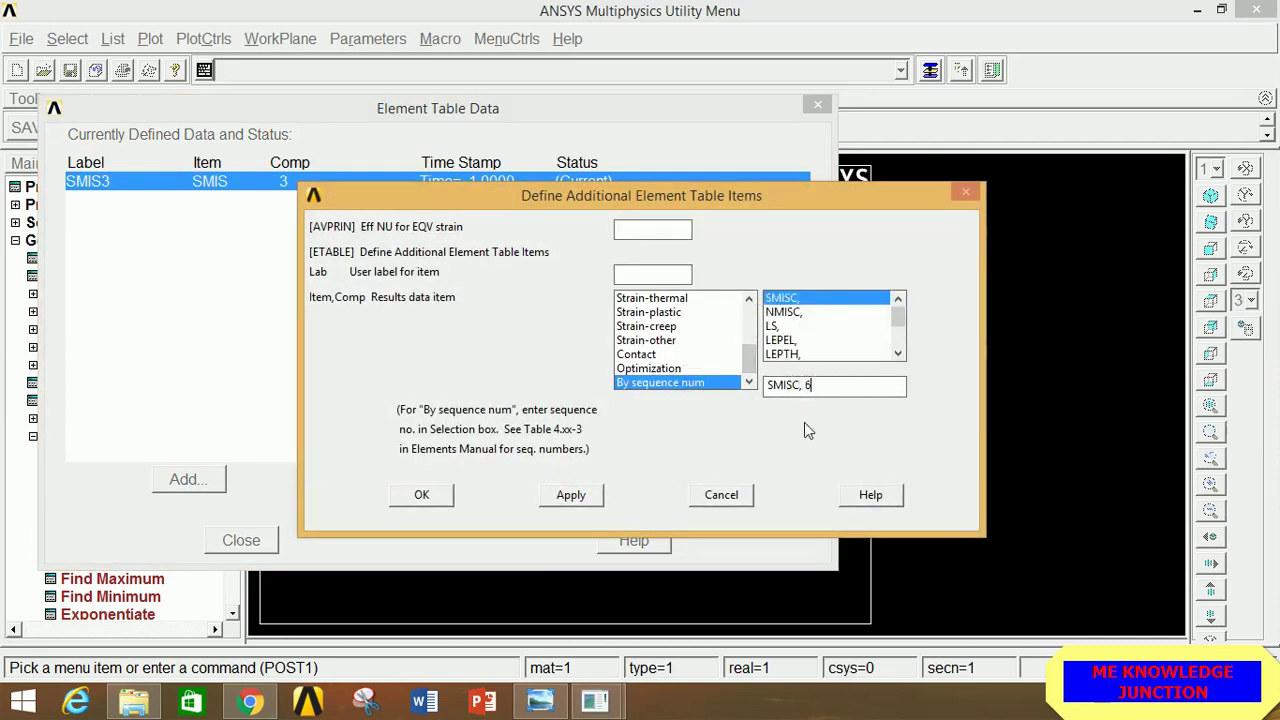
left_click(571, 494)
- Add a third element table item by sequence number with SMISC, 16
left_click_drag(745, 330, 748, 390)
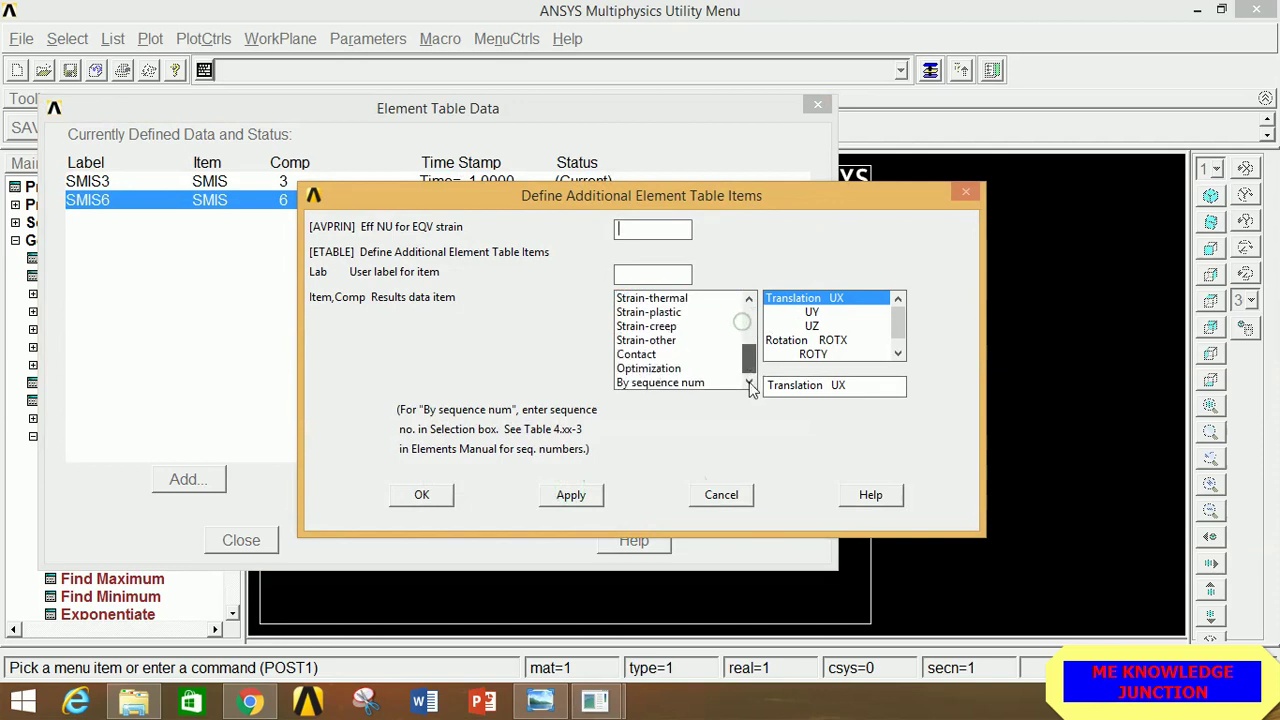
left_click(692, 383)
left_click(805, 384)
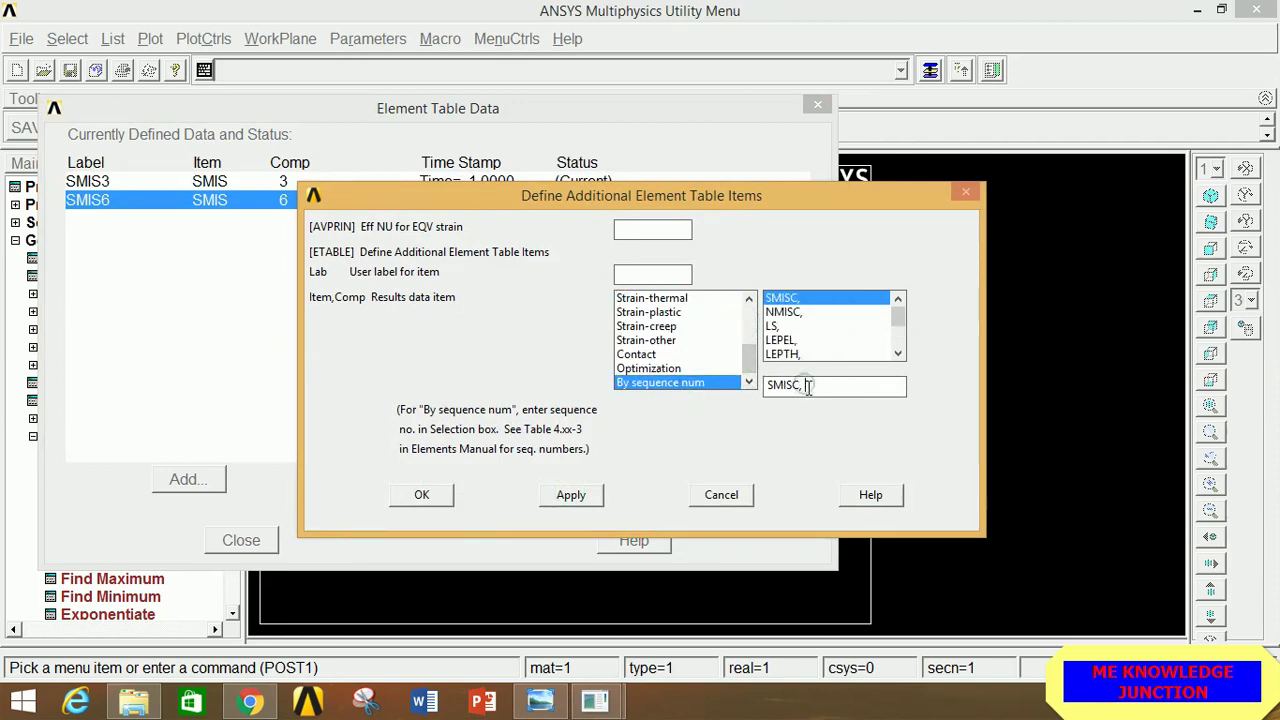
left_click(589, 503)
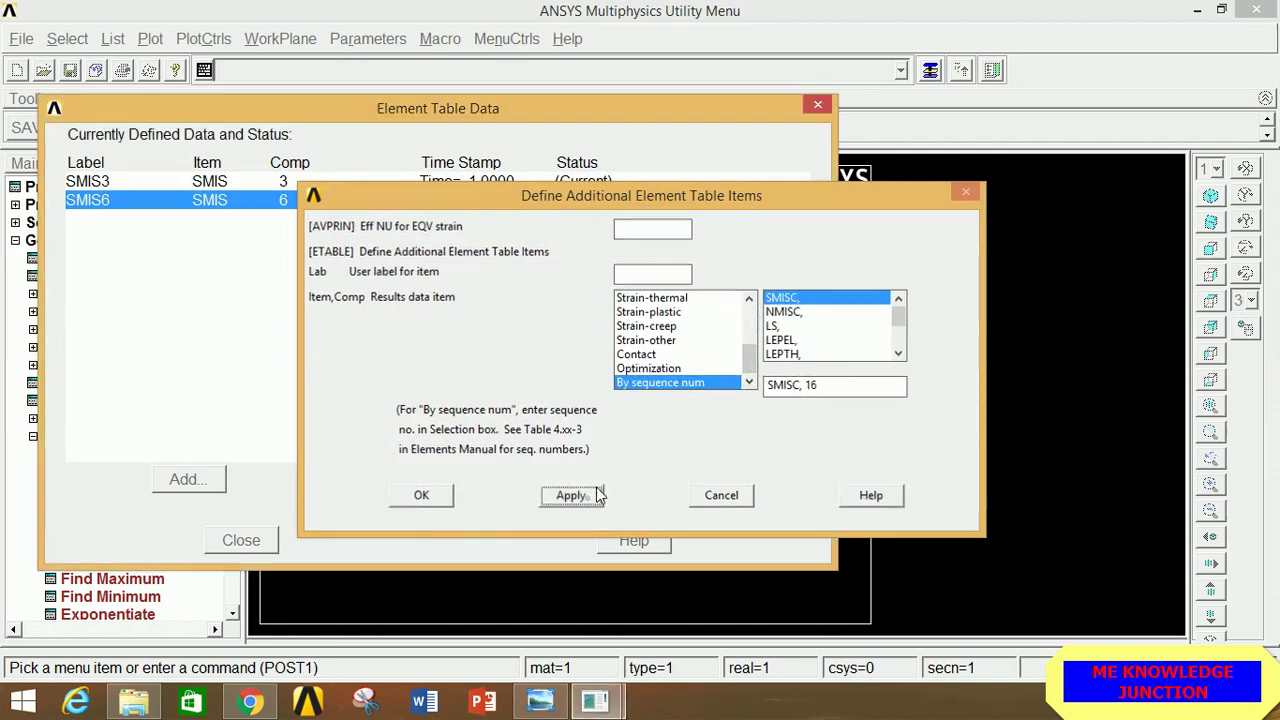
- Add a fourth element table item by sequence number with SMISC, 19 and close the element table data
left_click(732, 383)
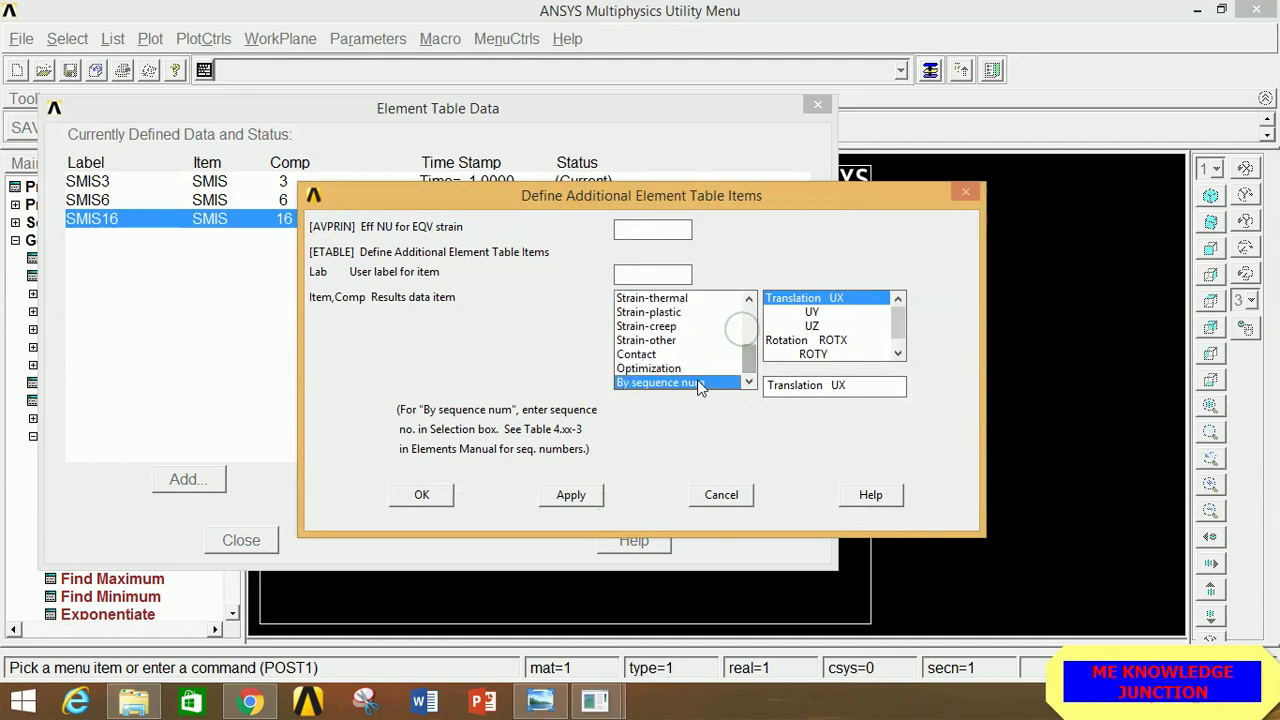
left_click(822, 389)
type("19")
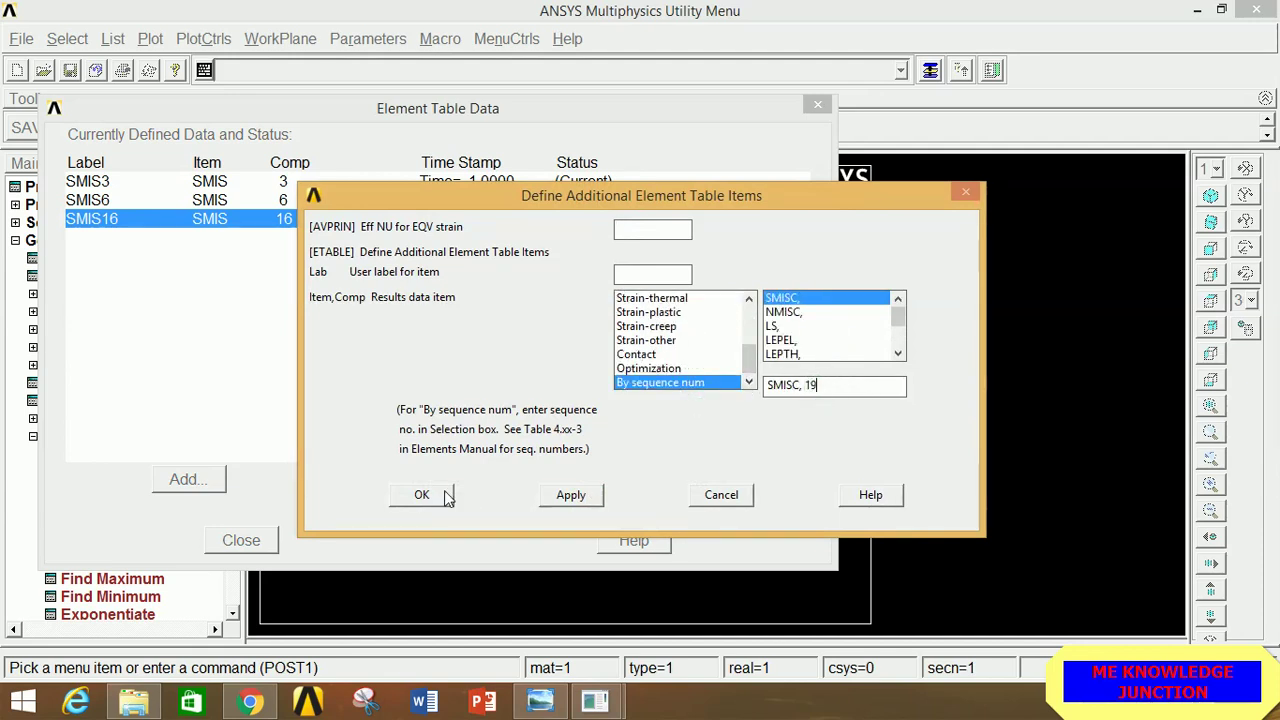
left_click(447, 499)
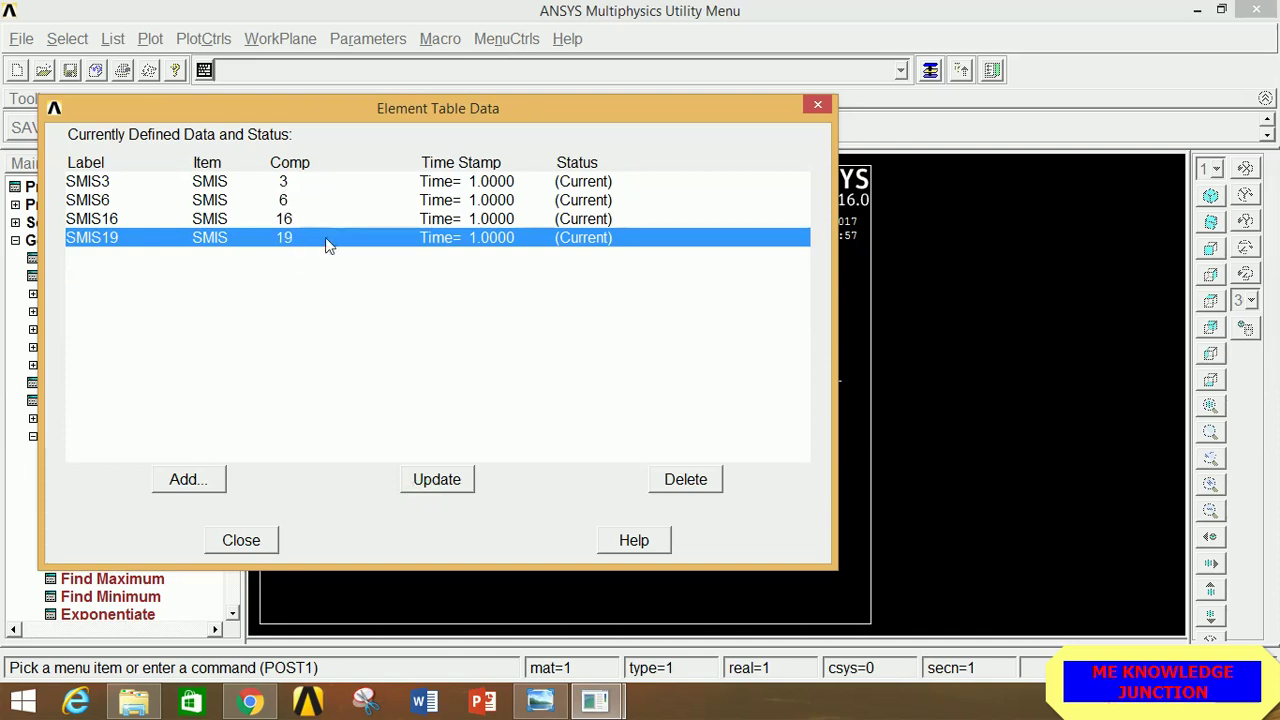
left_click(244, 543)
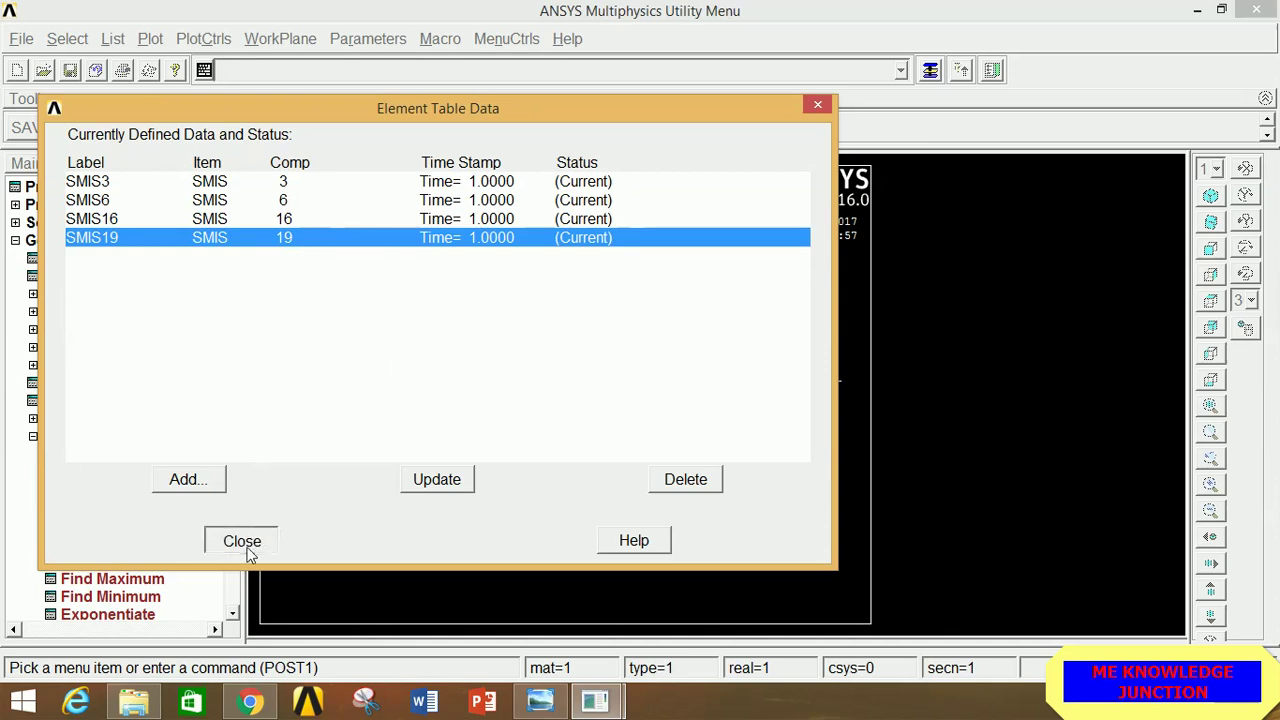
- Plot the line element results on the undeformed shape with SMIS3 at node I and SMIS16 at node J
left_click(34, 436)
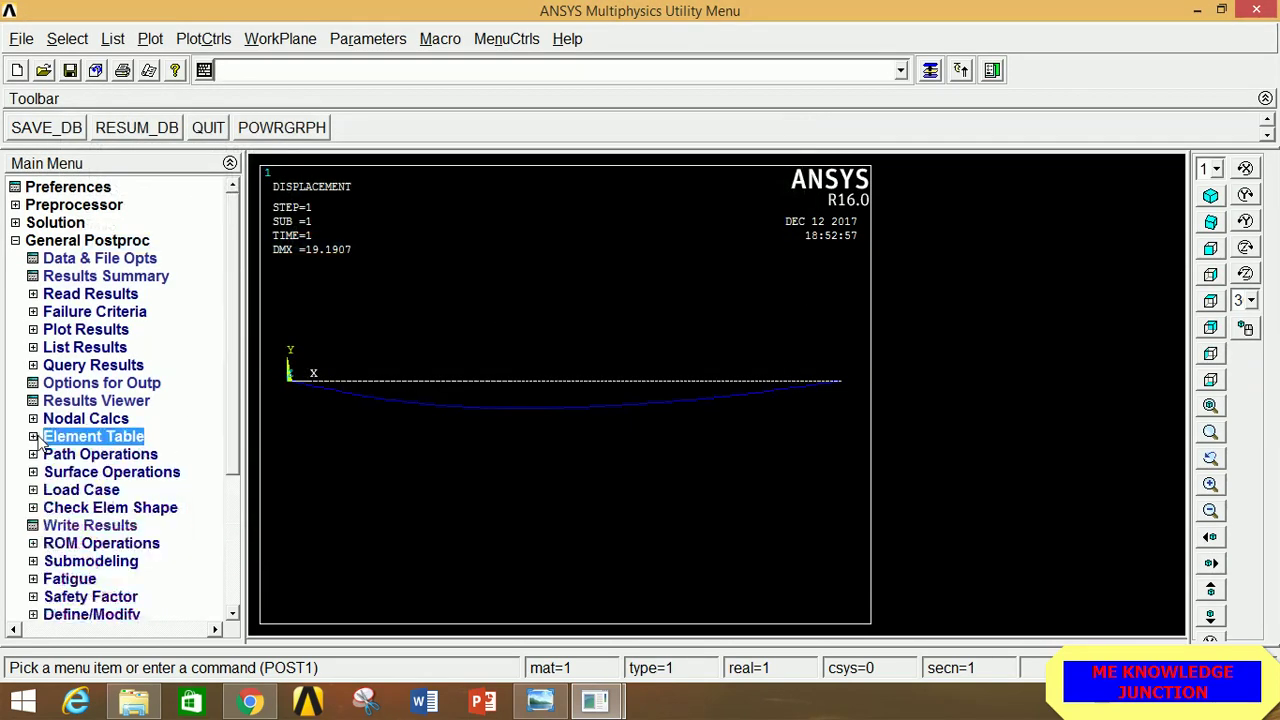
left_click(84, 330)
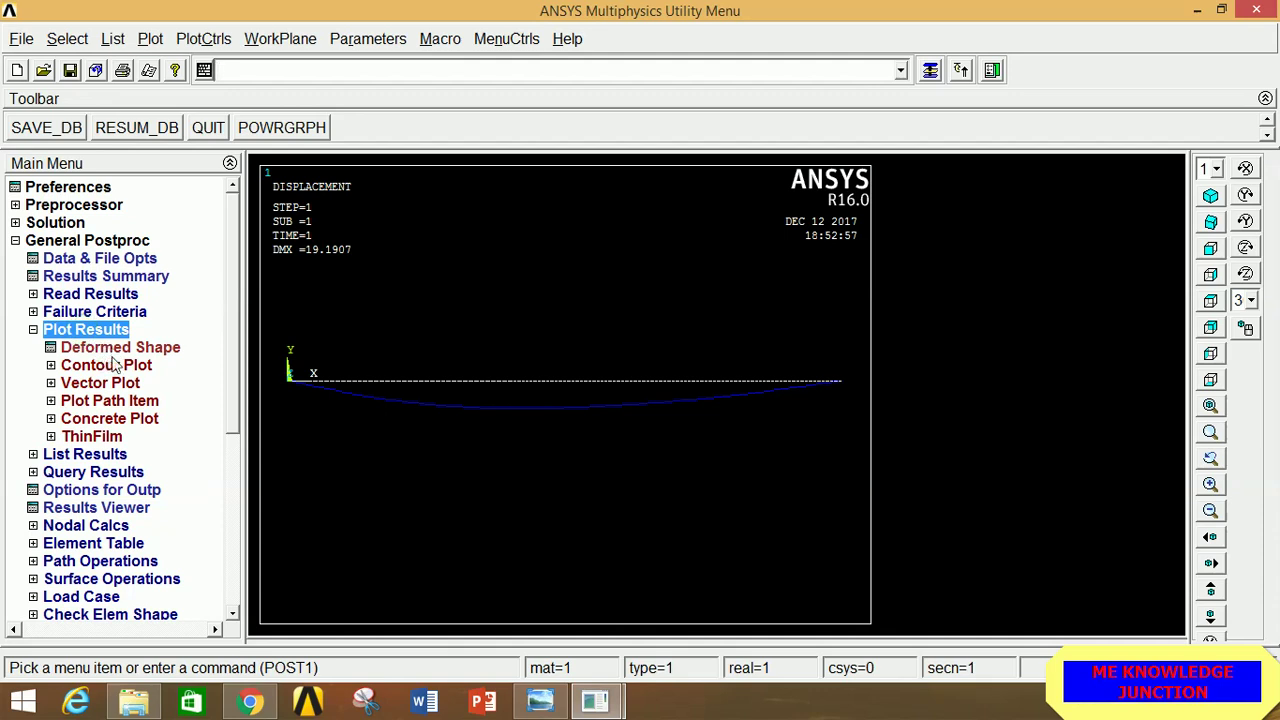
left_click(115, 367)
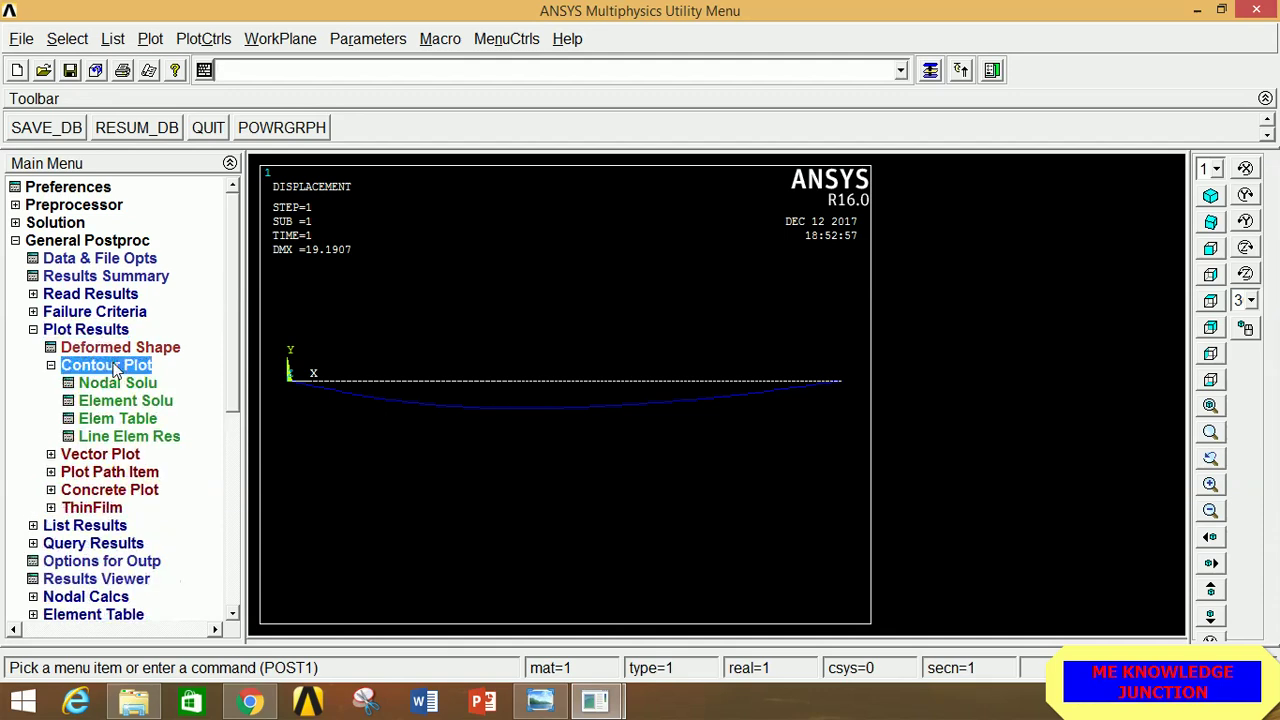
left_click(130, 437)
left_click(745, 237)
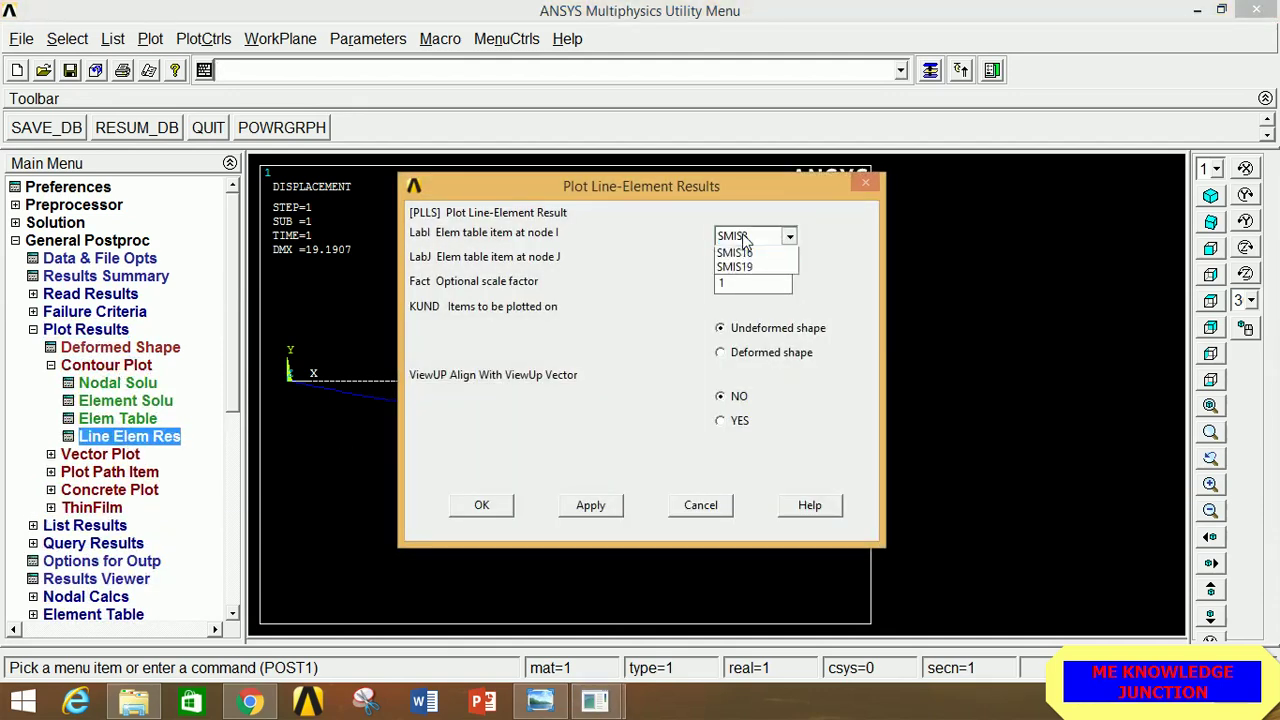
left_click(742, 255)
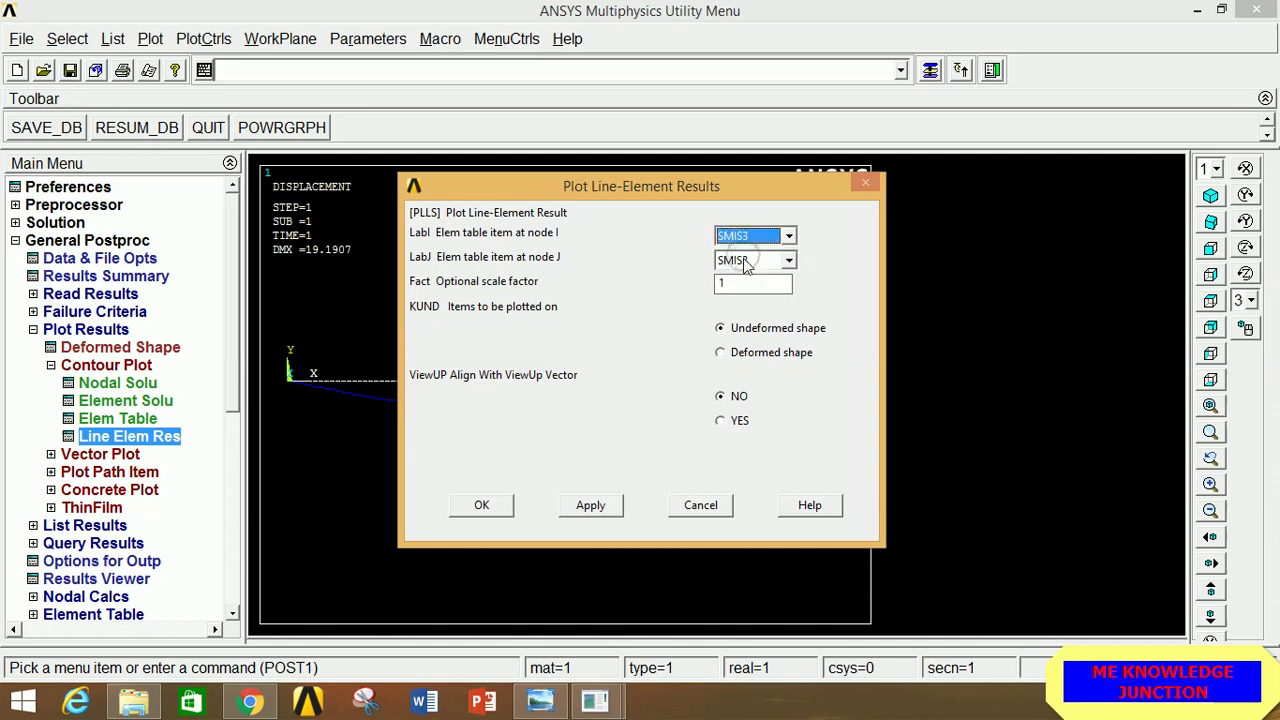
left_click(745, 260)
left_click(740, 307)
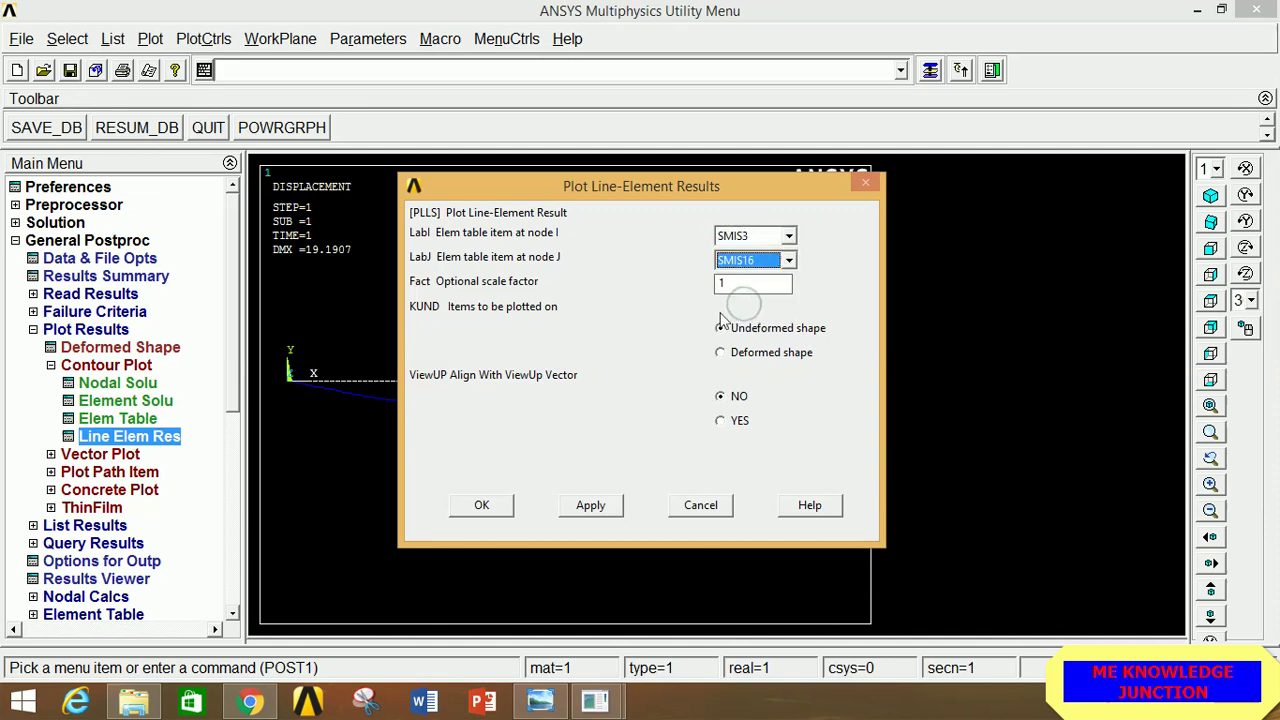
left_click(481, 505)
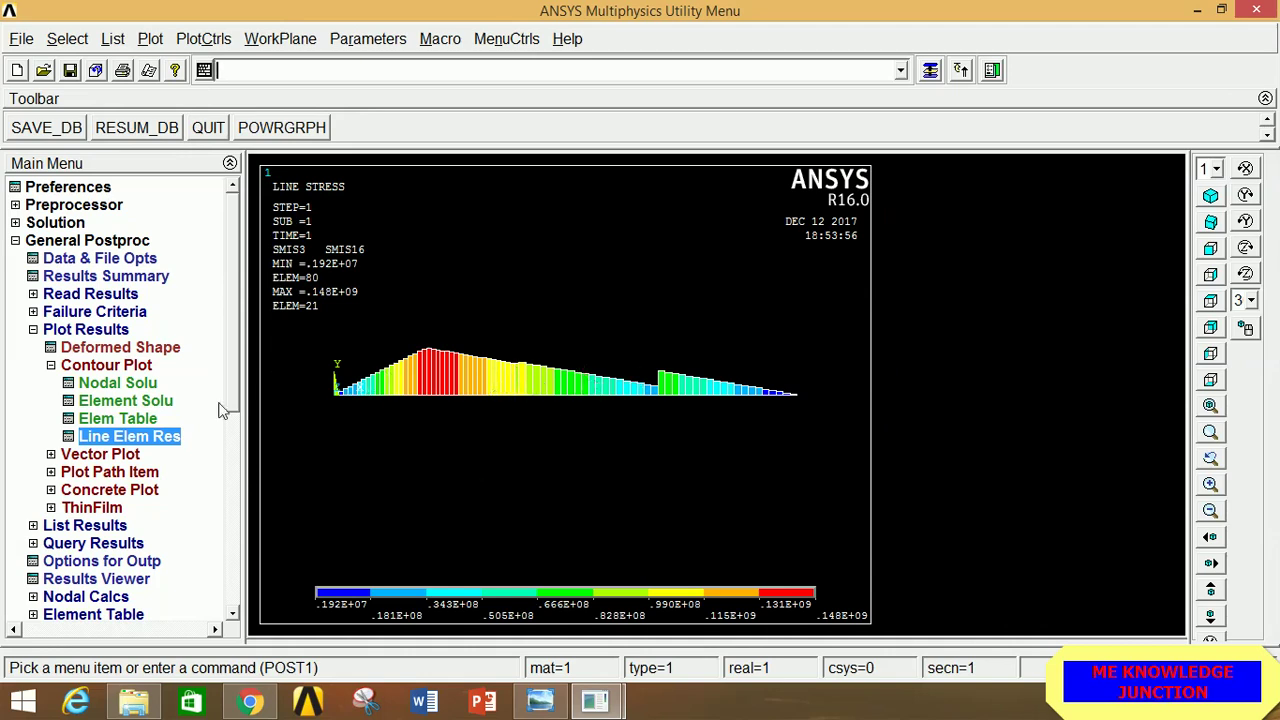
- Plot the line element results on the undeformed shape with SMIS6 at node I and SMIS19 at node J
left_click(162, 434)
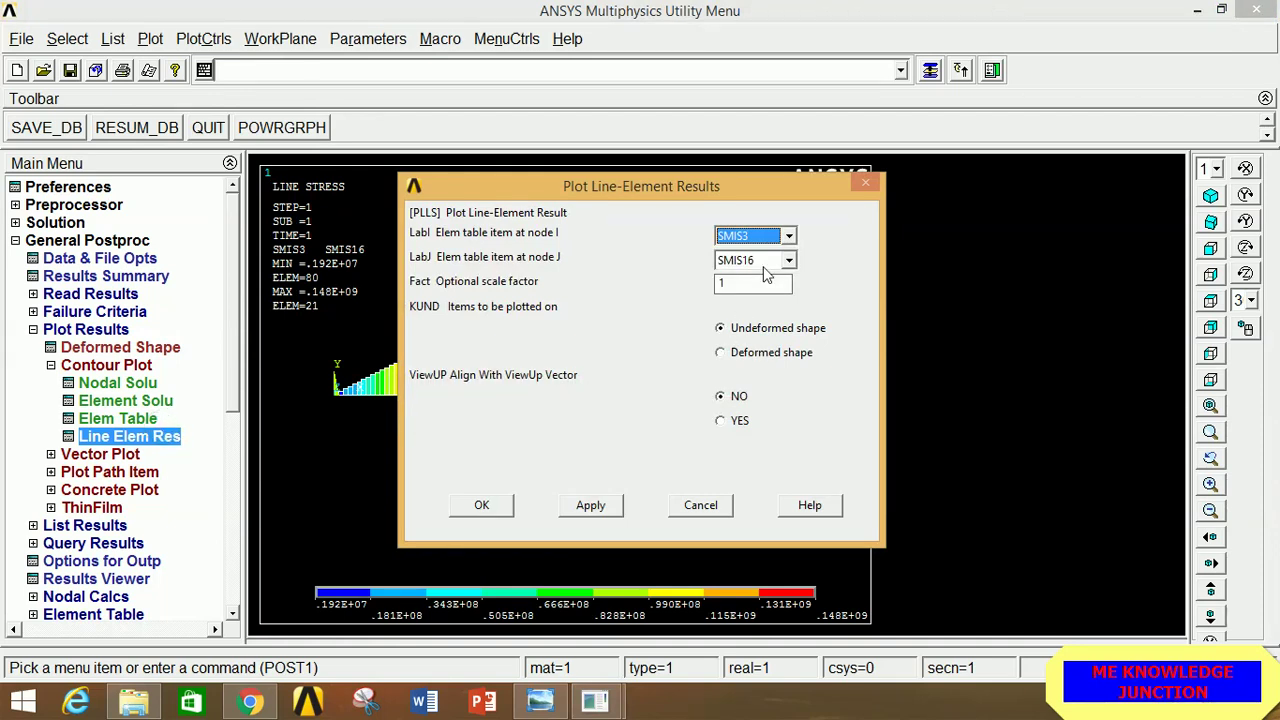
left_click(762, 238)
left_click(750, 264)
left_click(757, 260)
left_click(758, 309)
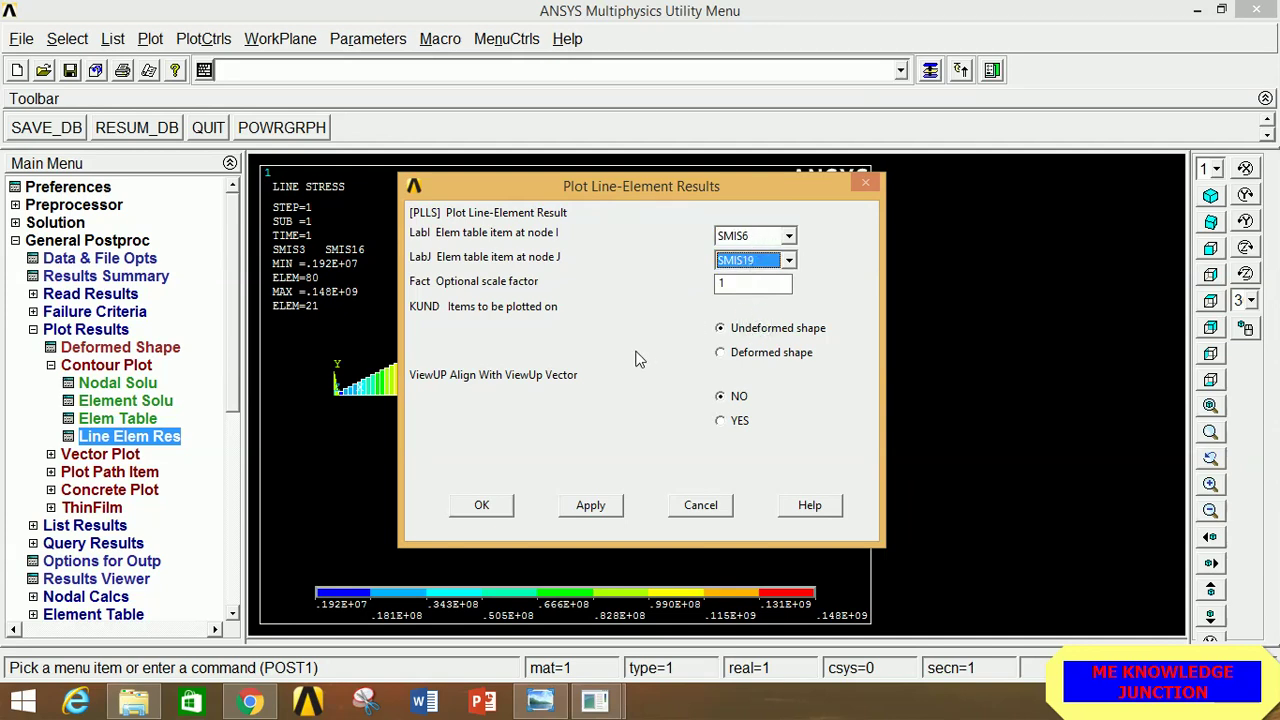
left_click(485, 507)
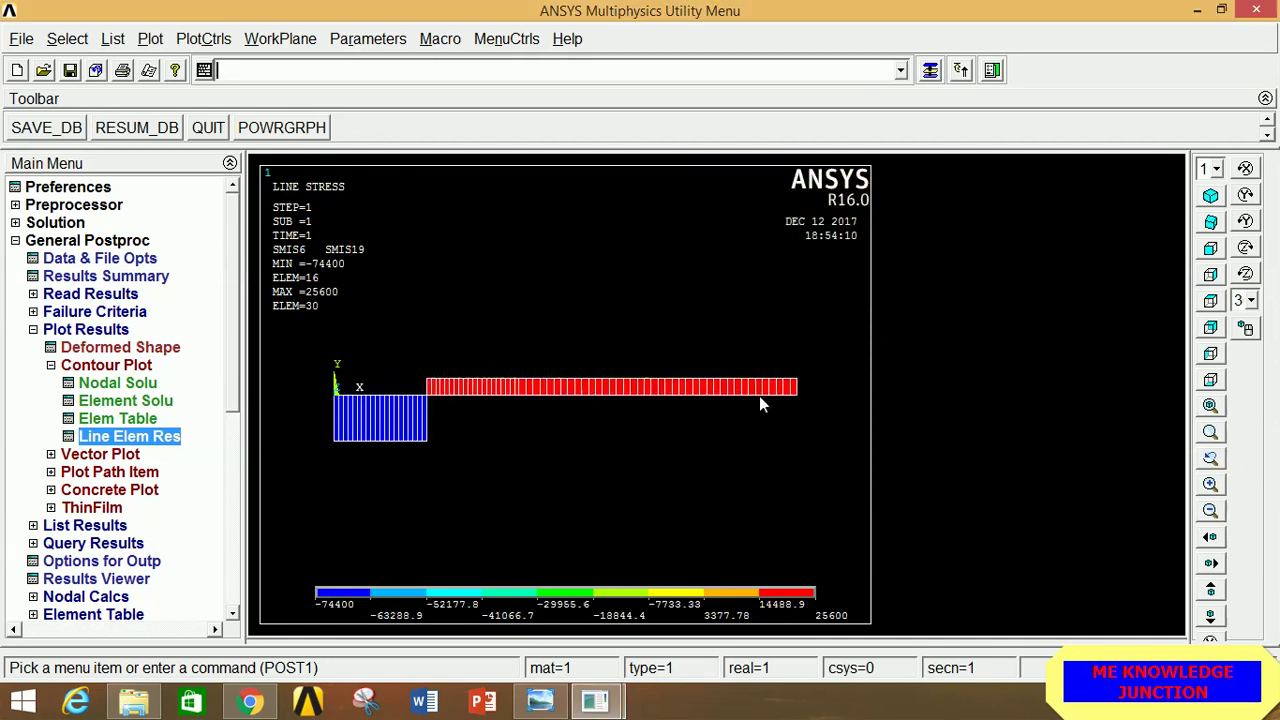
- Plot the beam's deformed shape together with the undeformed shape using the Def + undeformed option
left_click(60, 331)
left_click(60, 331)
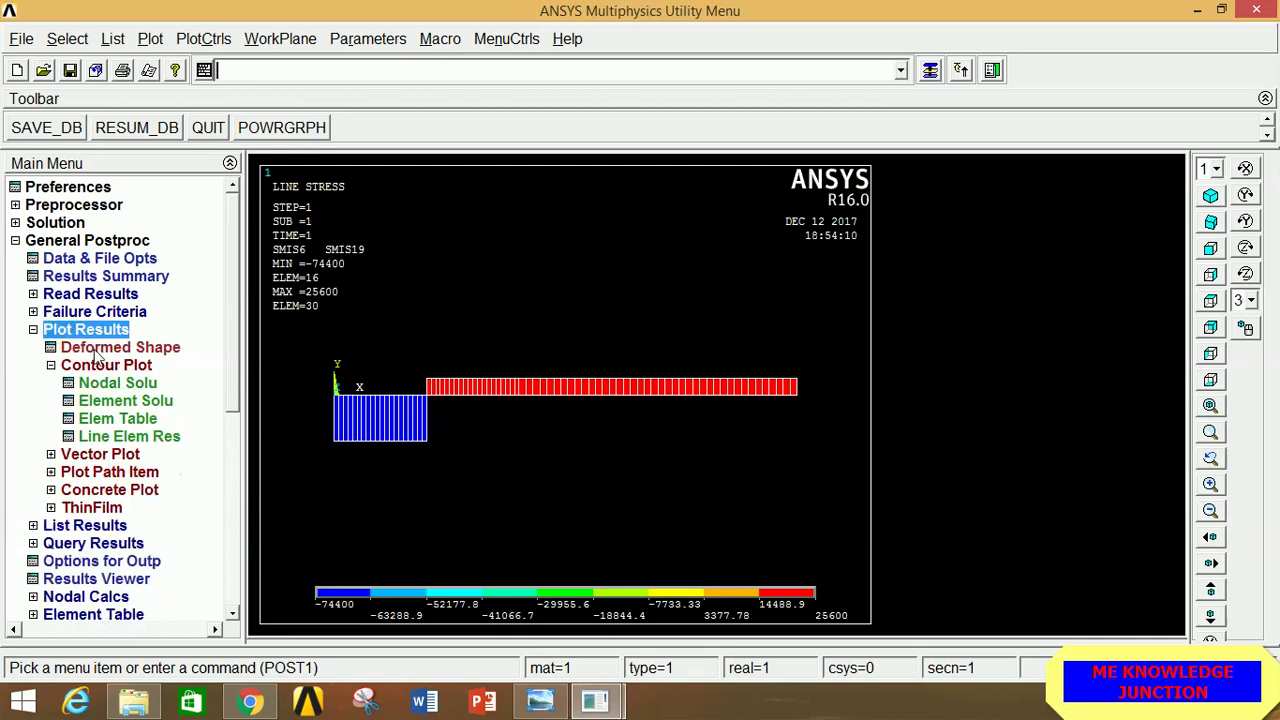
left_click(100, 349)
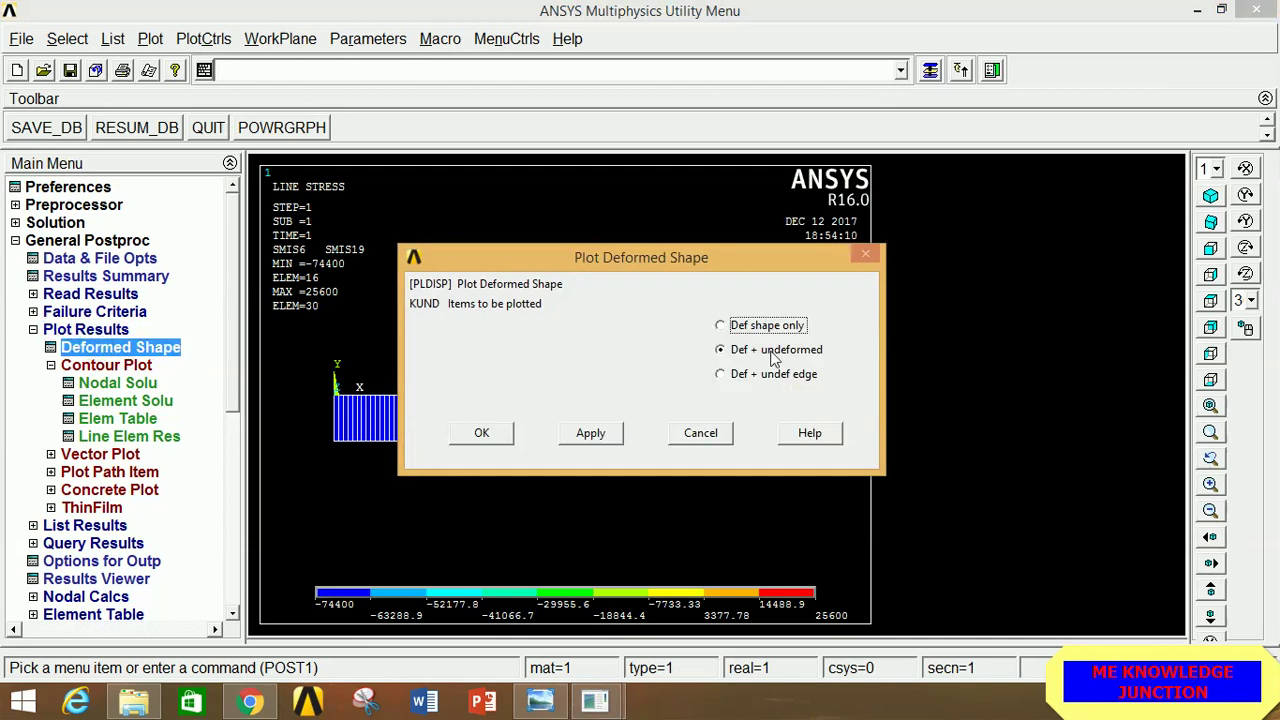
left_click(482, 434)
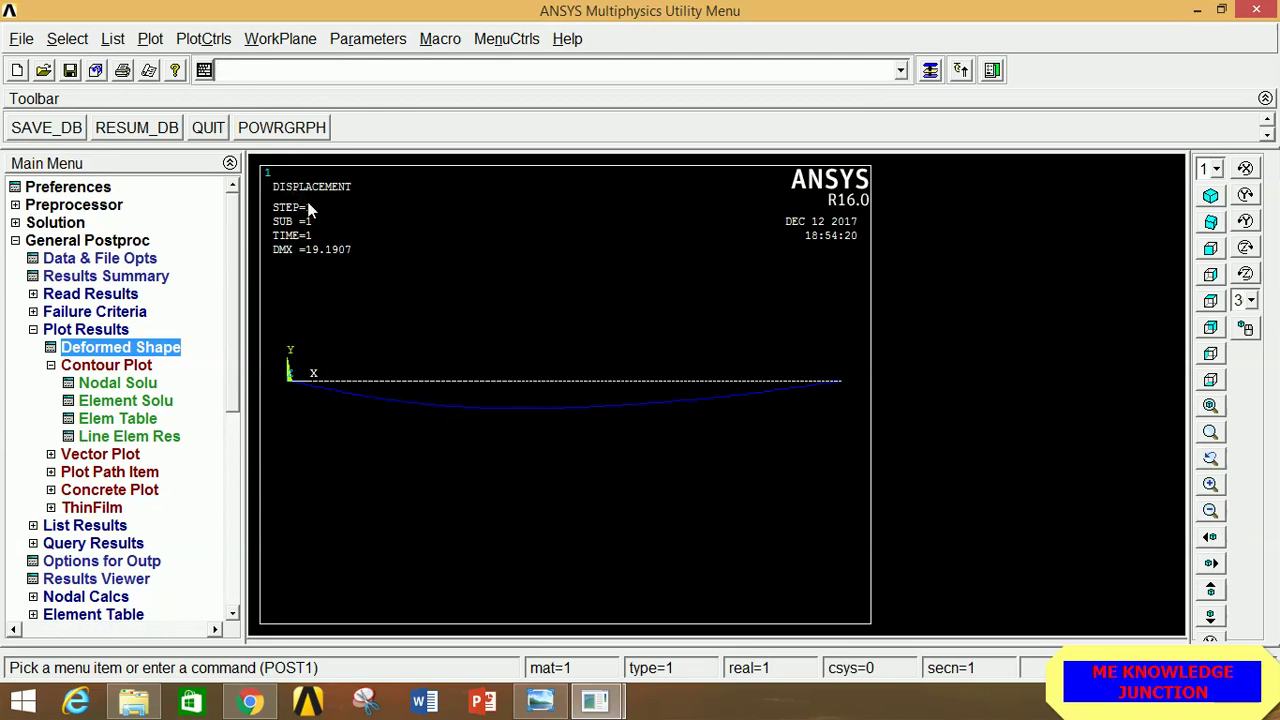
- Turn on the display of element shapes based on real constant descriptions and show the beam in isometric view
left_click(205, 39)
mouse_move(237, 161)
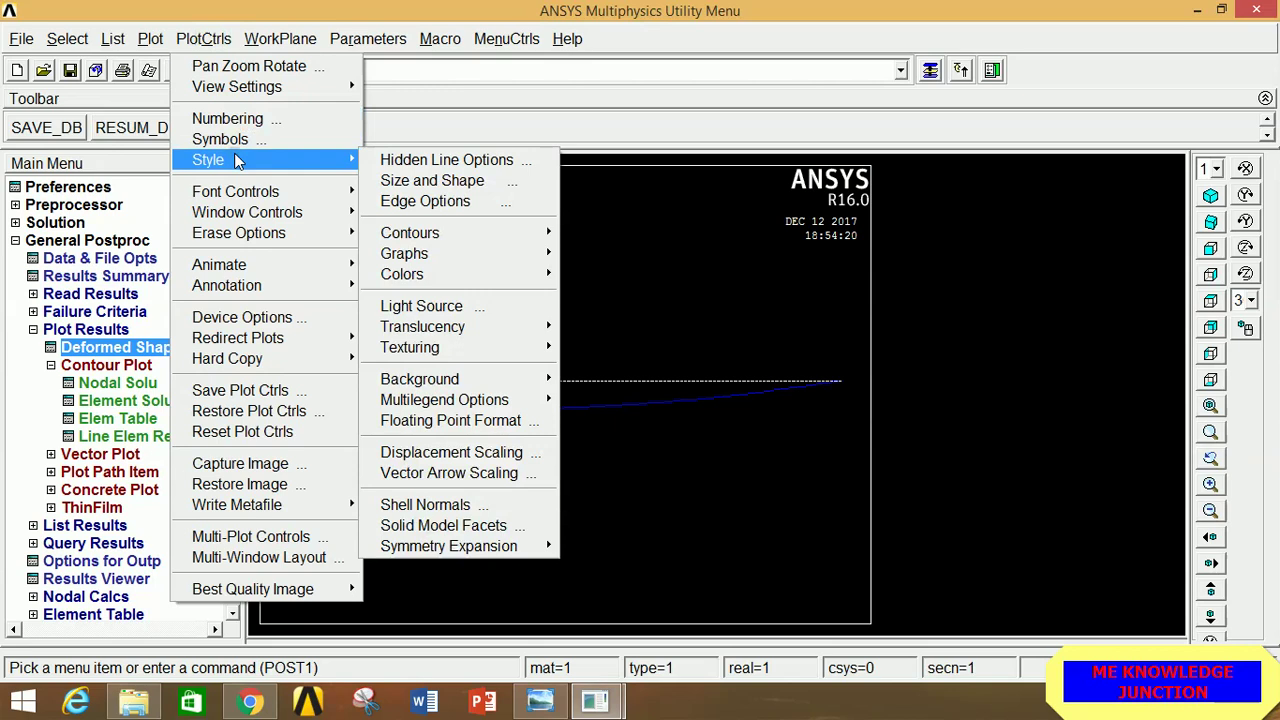
left_click(415, 179)
left_click(719, 131)
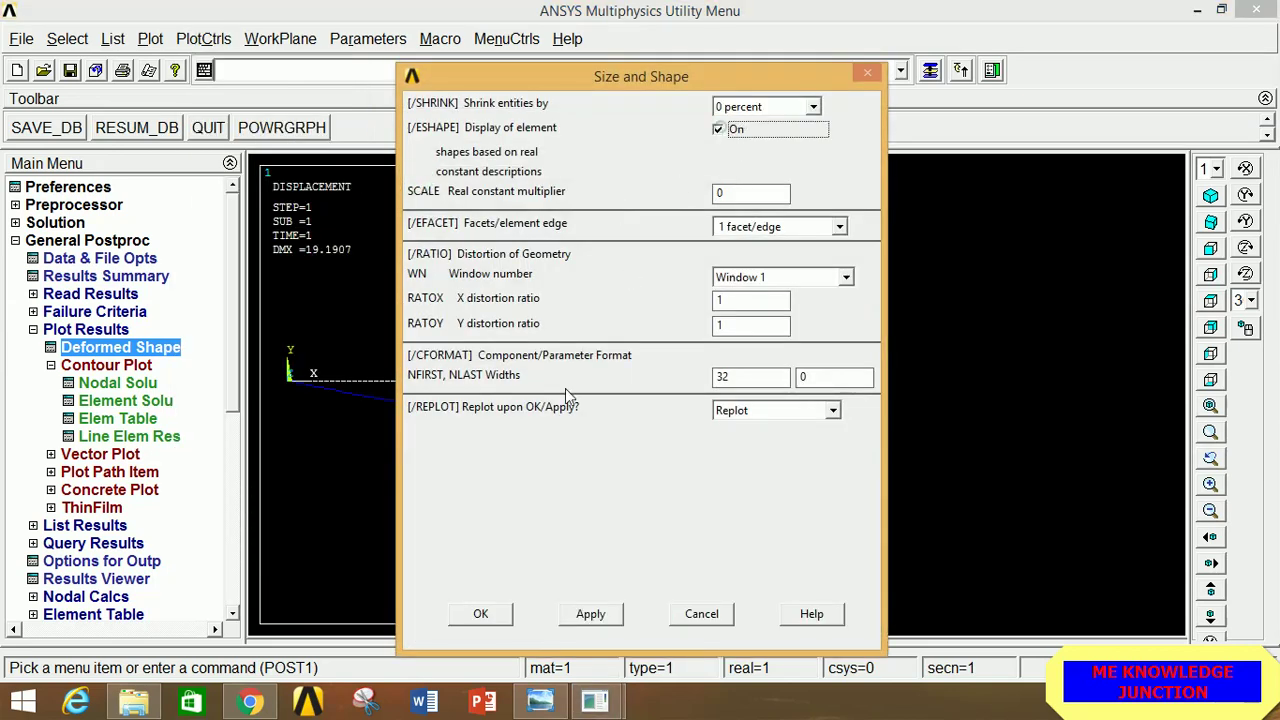
left_click(482, 610)
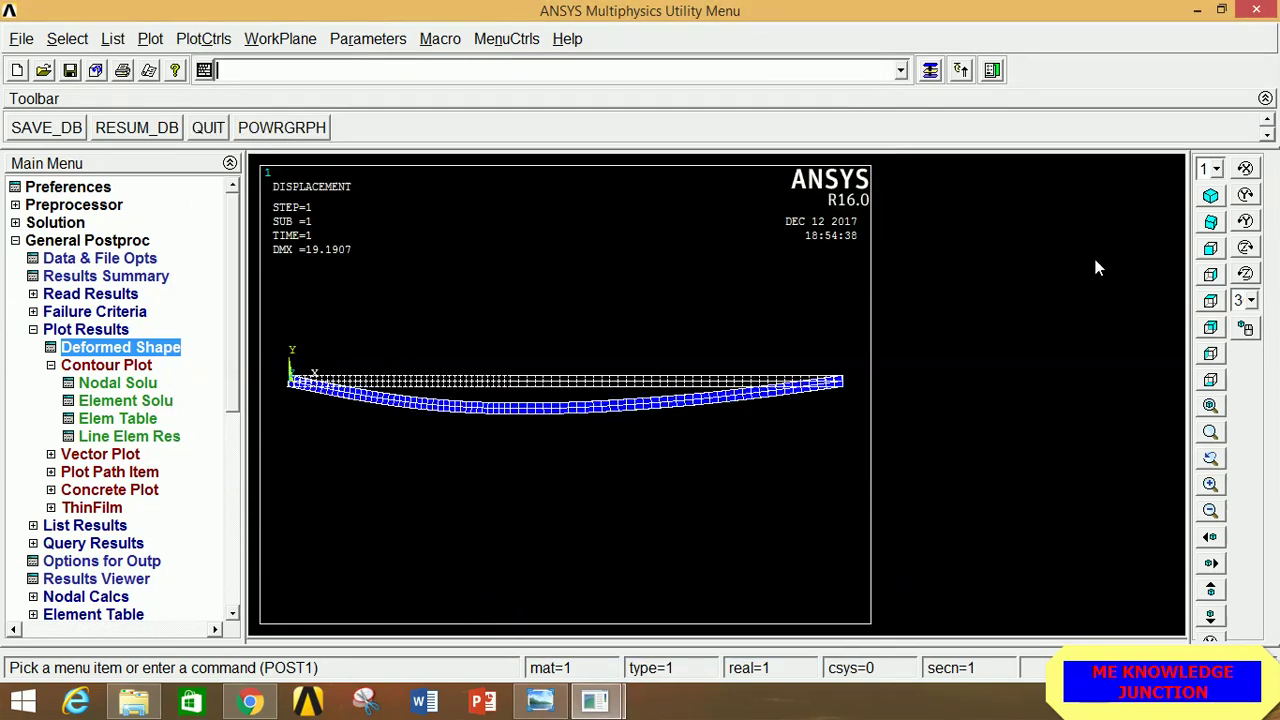
left_click(1210, 195)
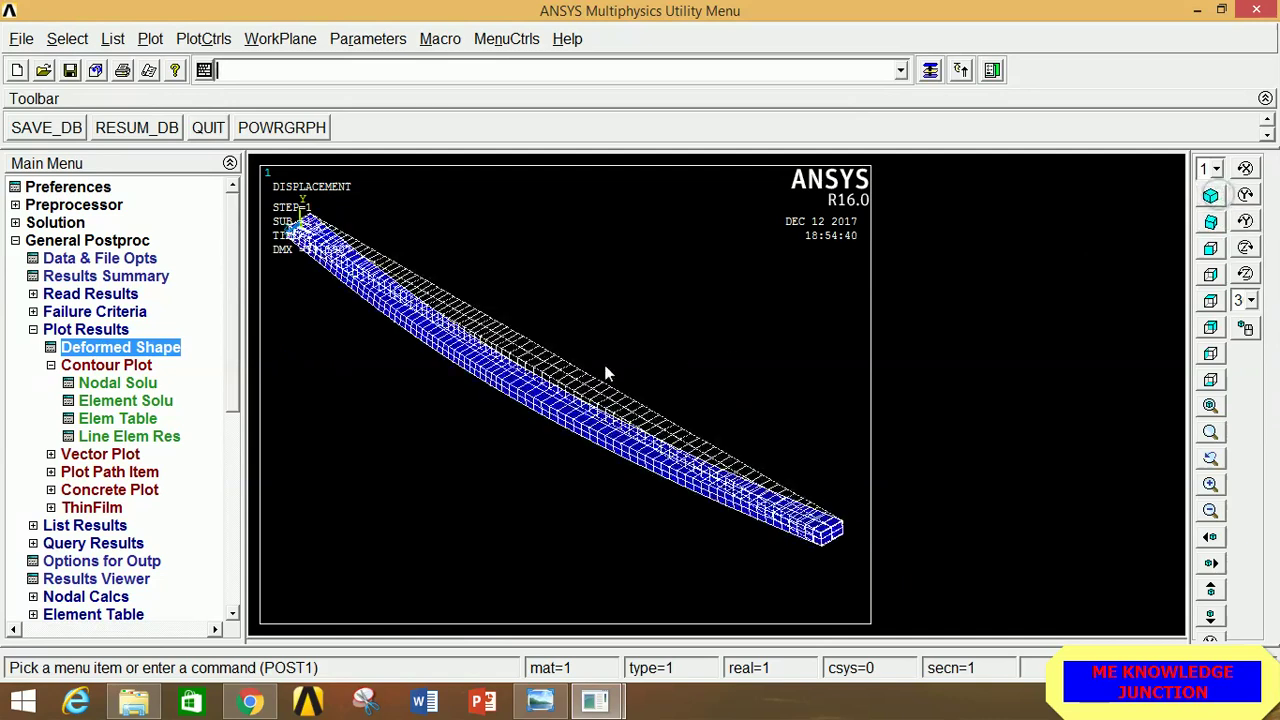
- Animate the beam's deformed shape with the Def + undeformed option, and close the animation controller after watching
left_click(203, 38)
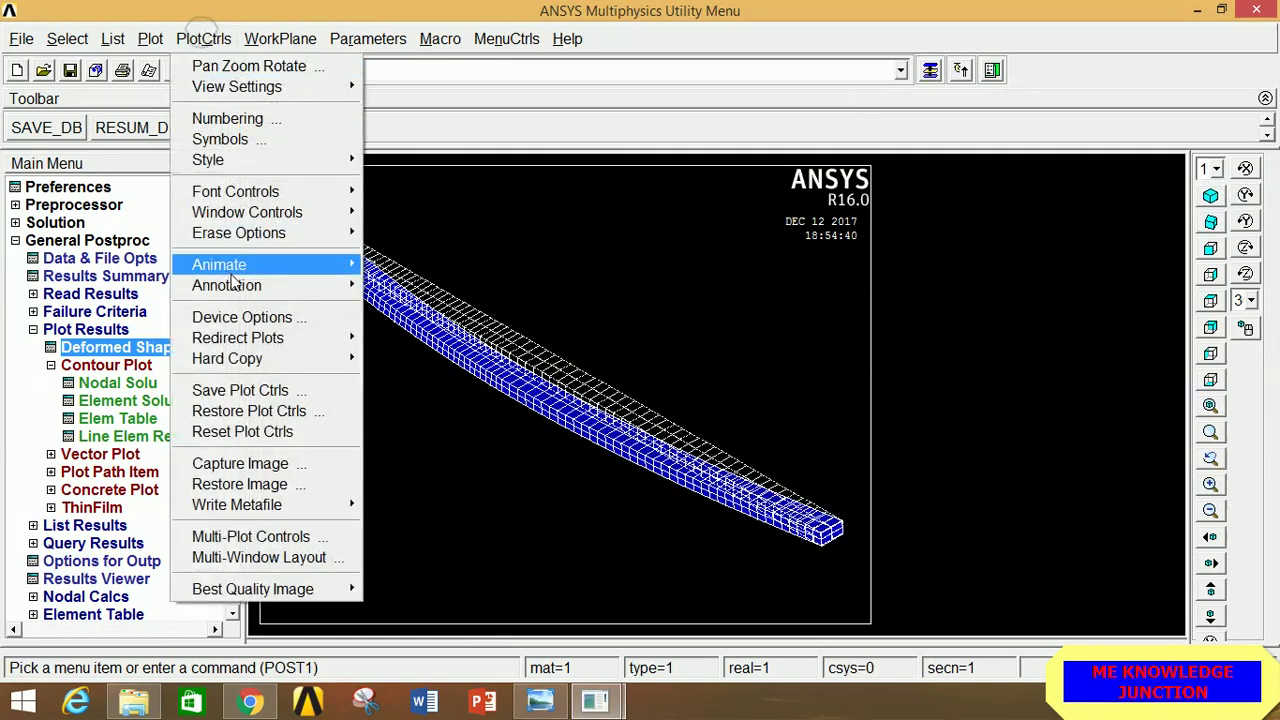
mouse_move(237, 272)
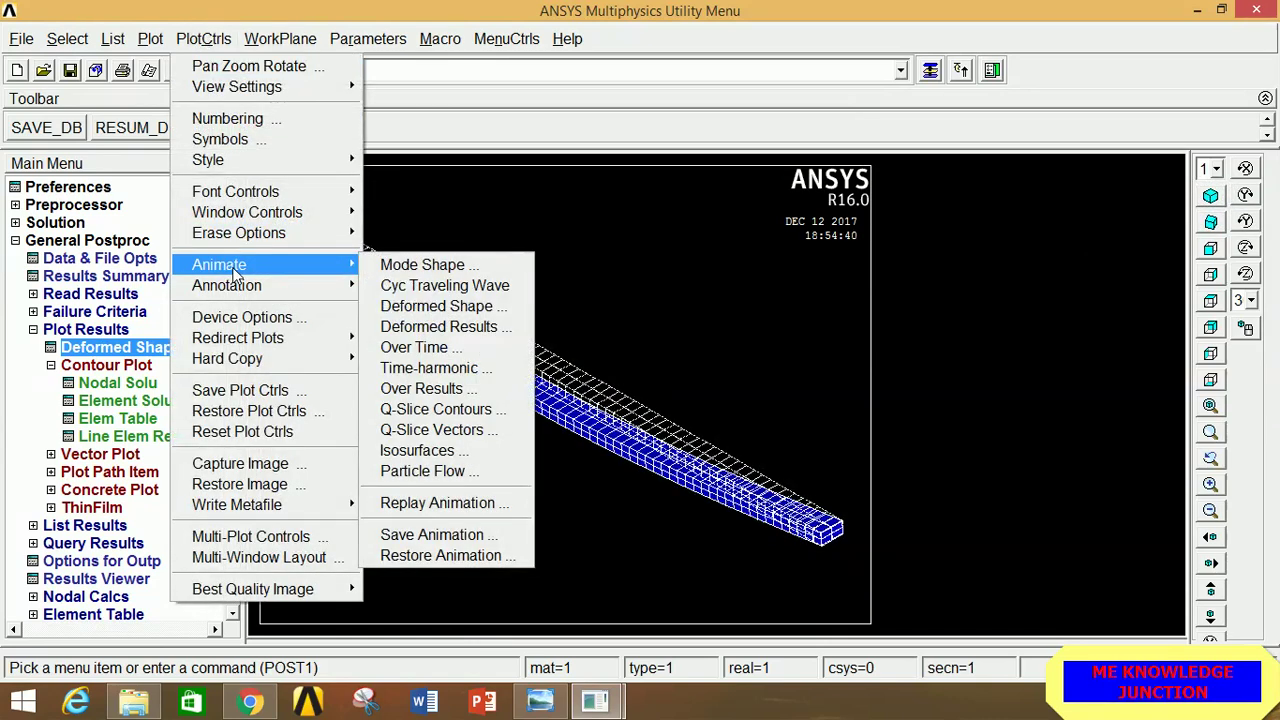
left_click(436, 305)
left_click(768, 379)
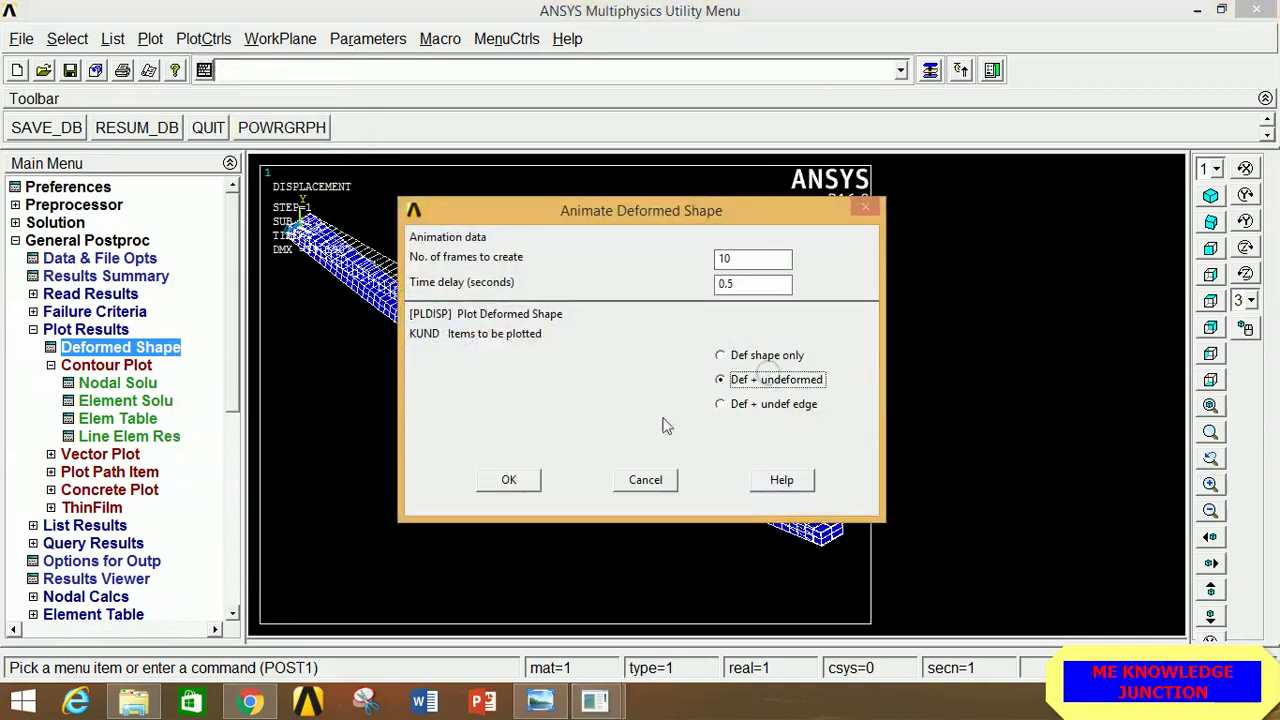
left_click(509, 480)
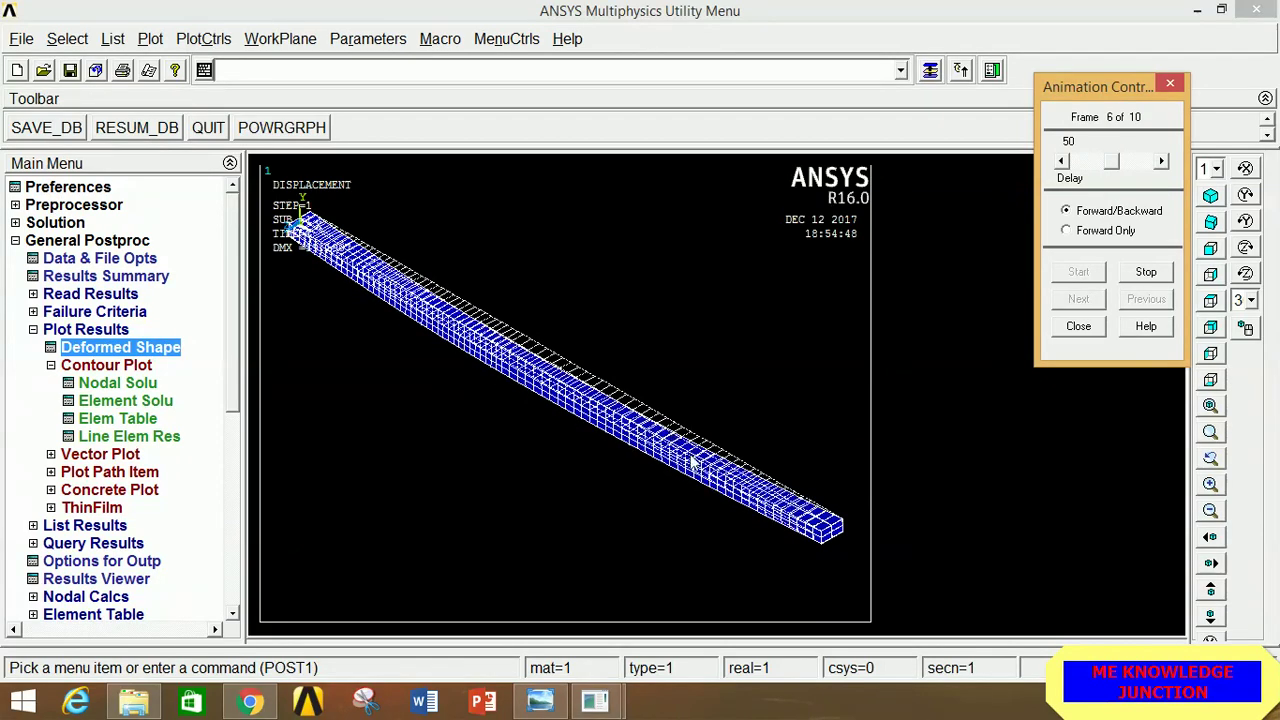
left_click(1079, 327)
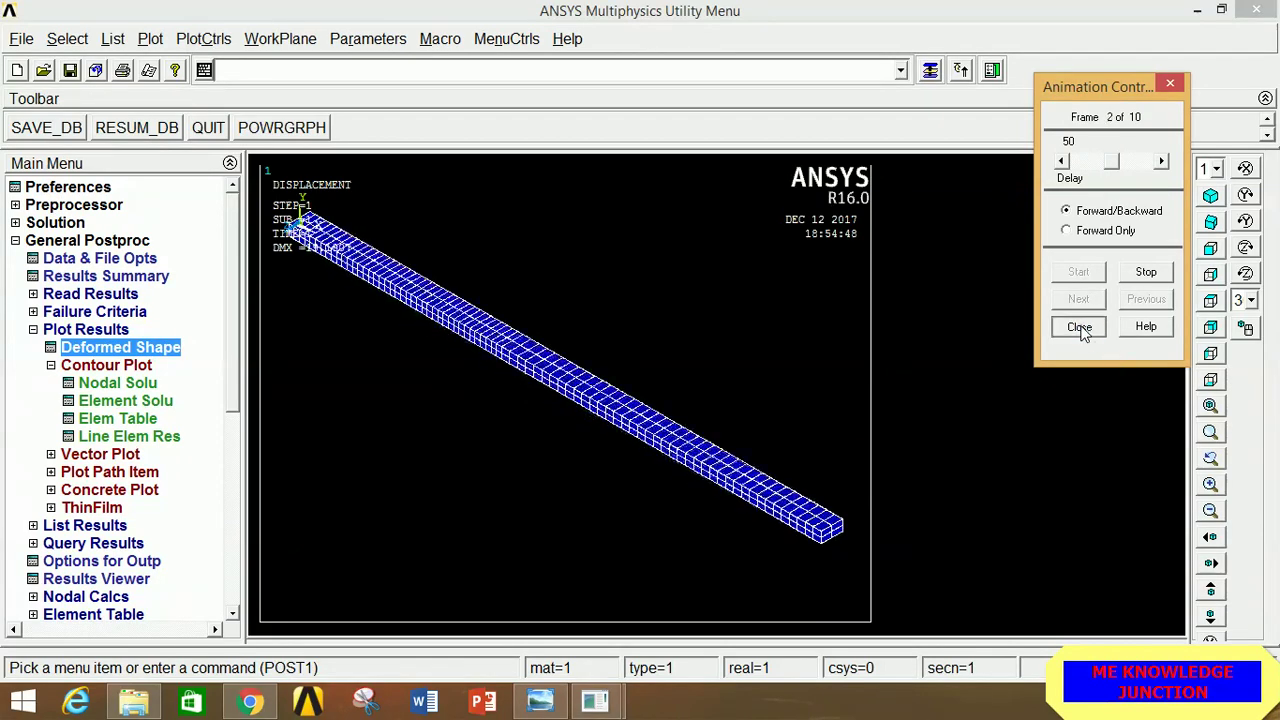
- Plot the nodal solution contour of the displacement vector sum on the deformed shape only
left_click(124, 385)
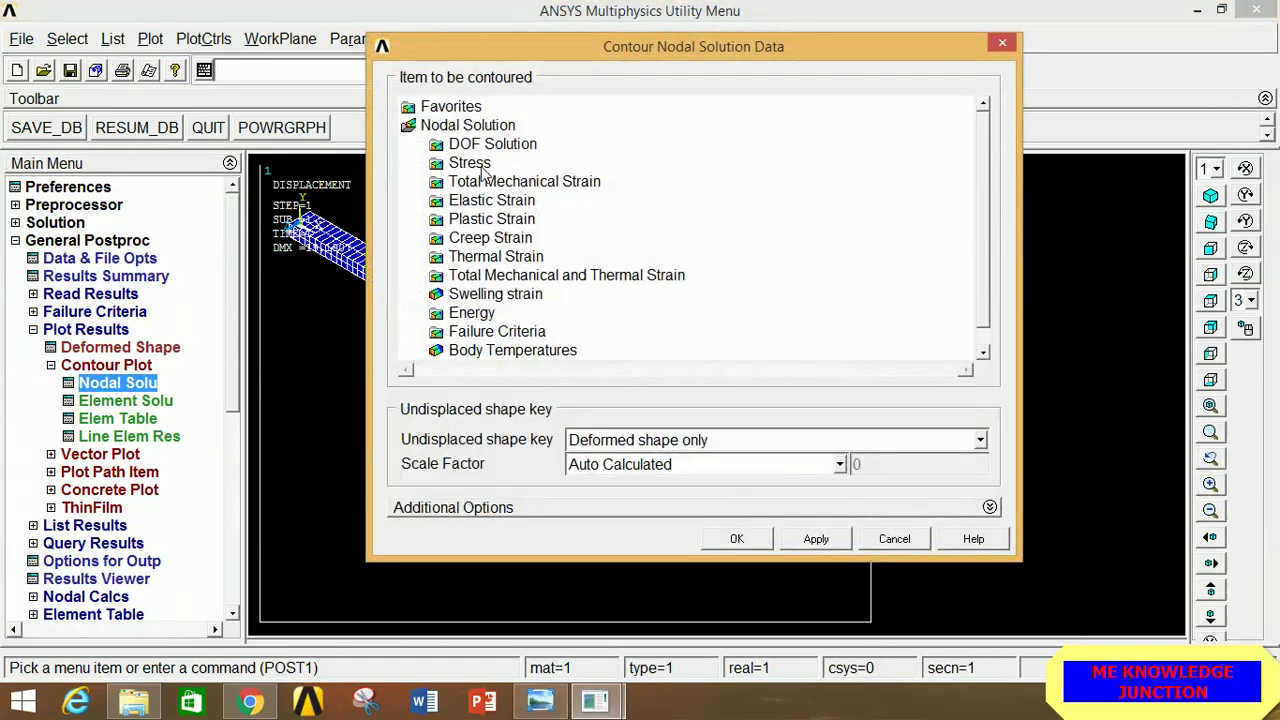
double_click(472, 146)
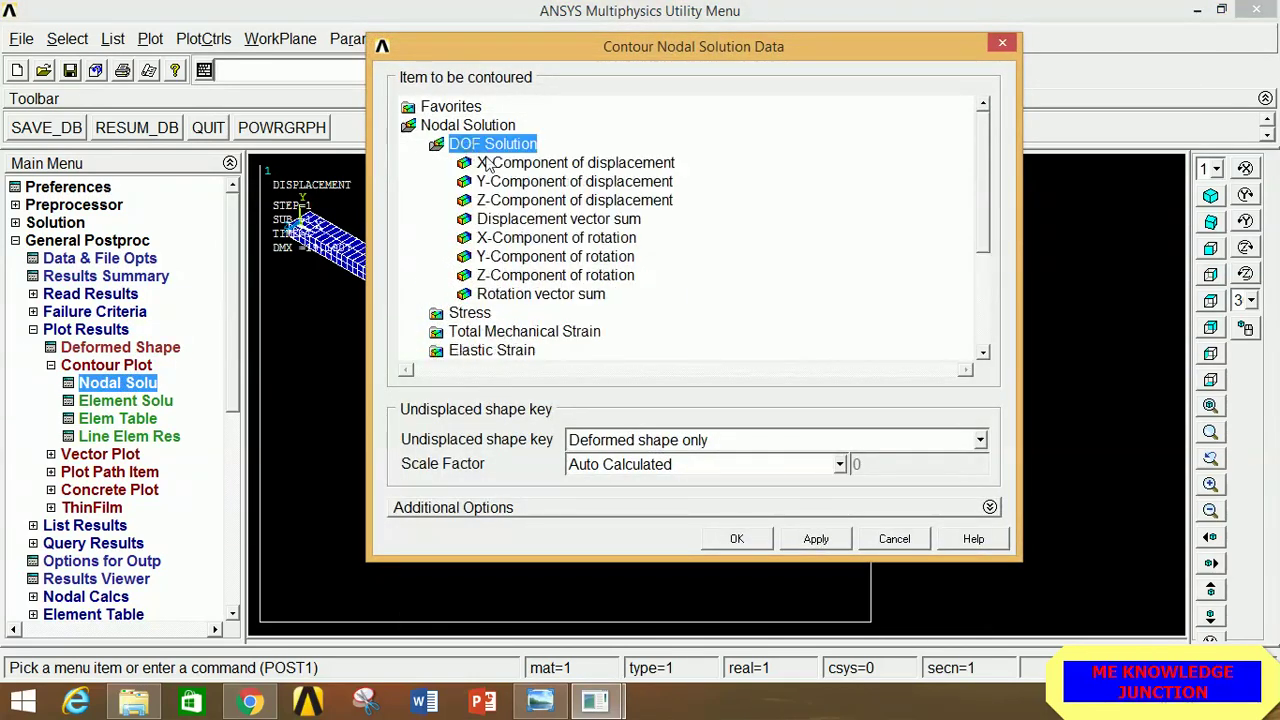
left_click(530, 222)
left_click(737, 538)
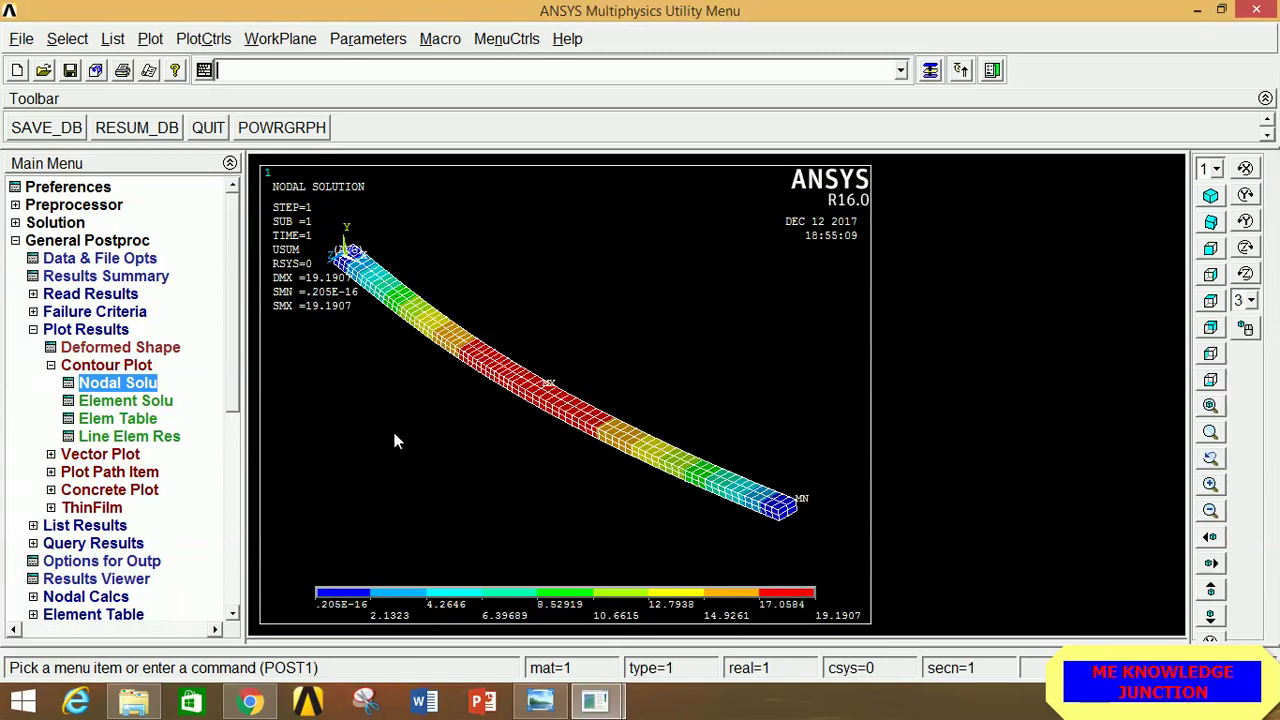
- Plot the nodal solution contour of von Mises stress on the deformed shape only
left_click(140, 388)
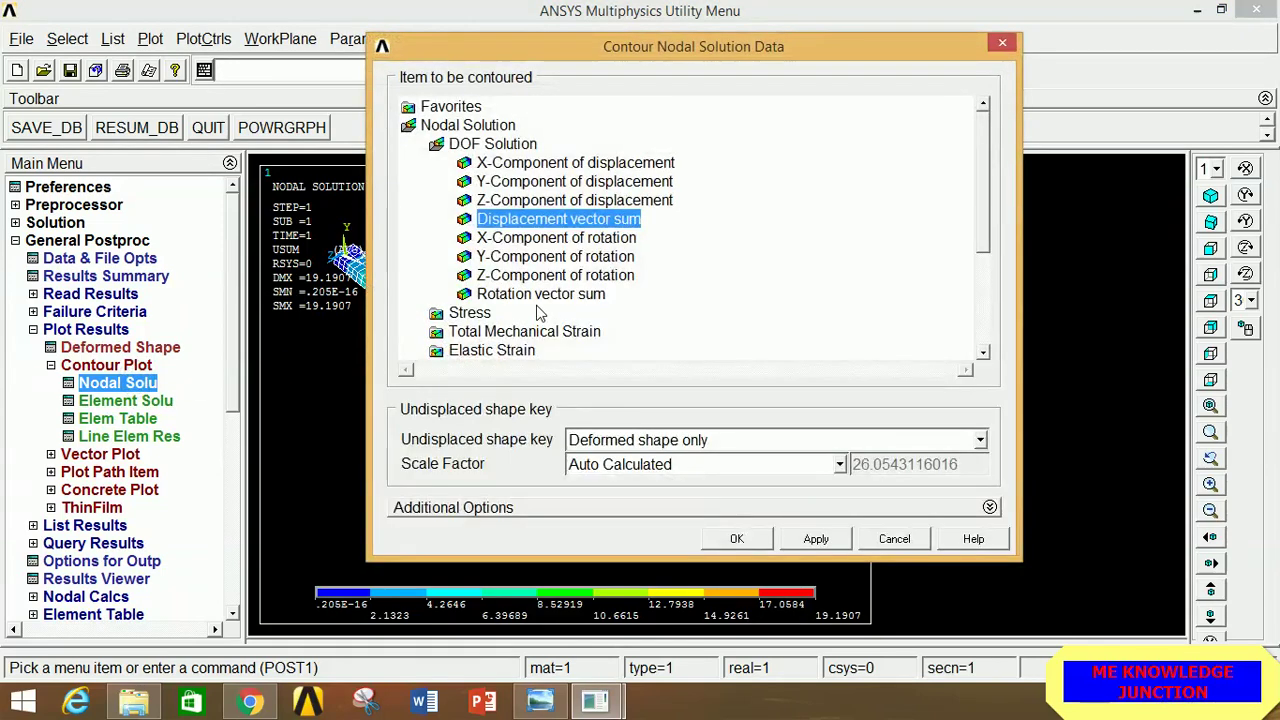
left_click(466, 316)
scroll(527, 300, "down", 3)
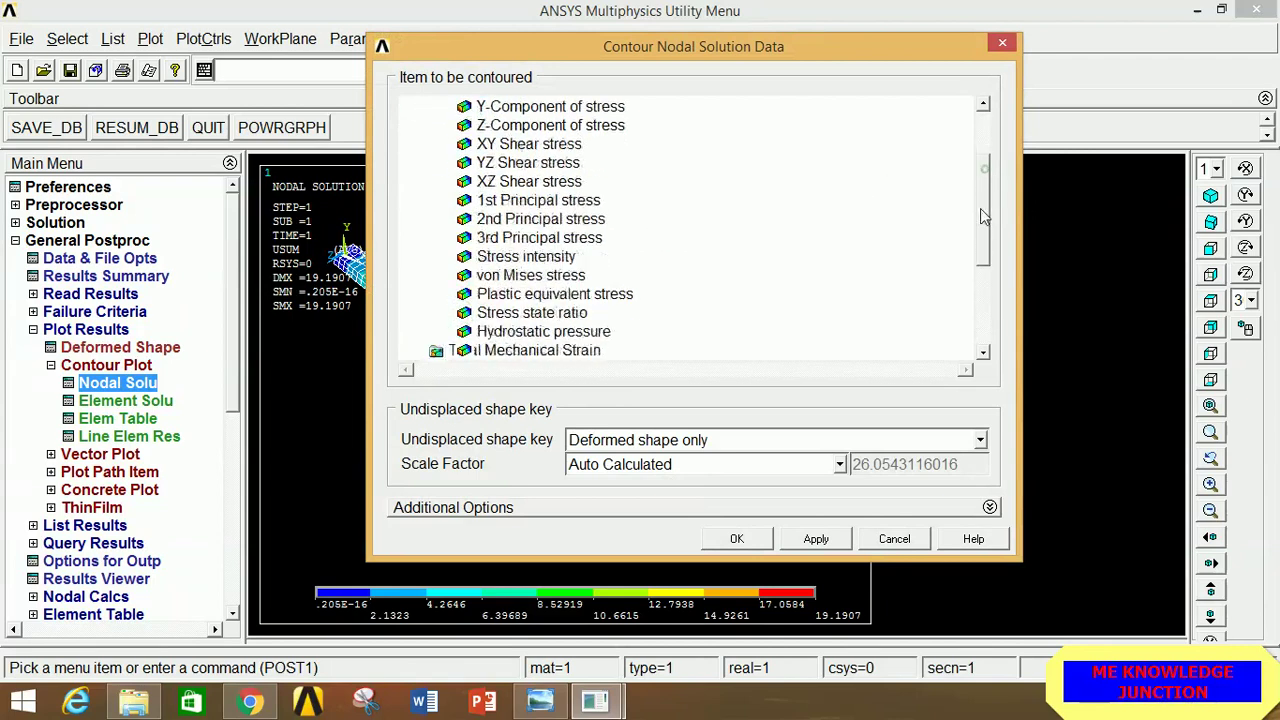
left_click(531, 237)
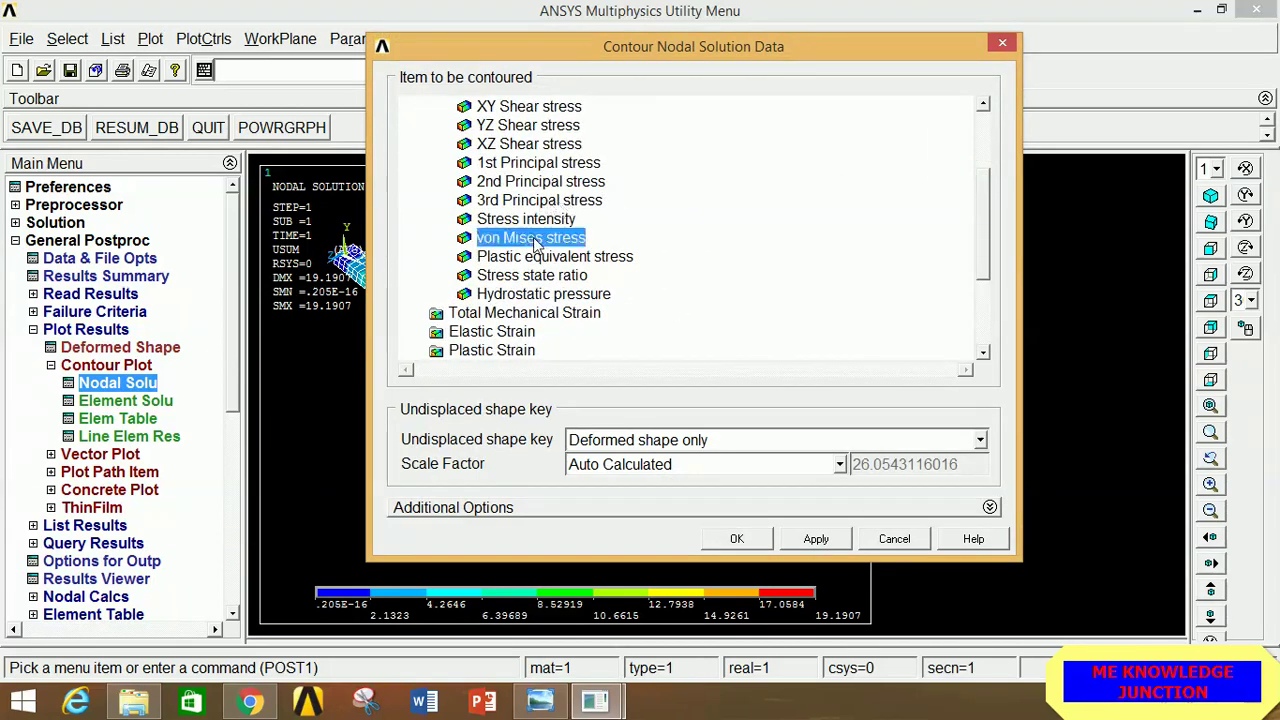
left_click(733, 539)
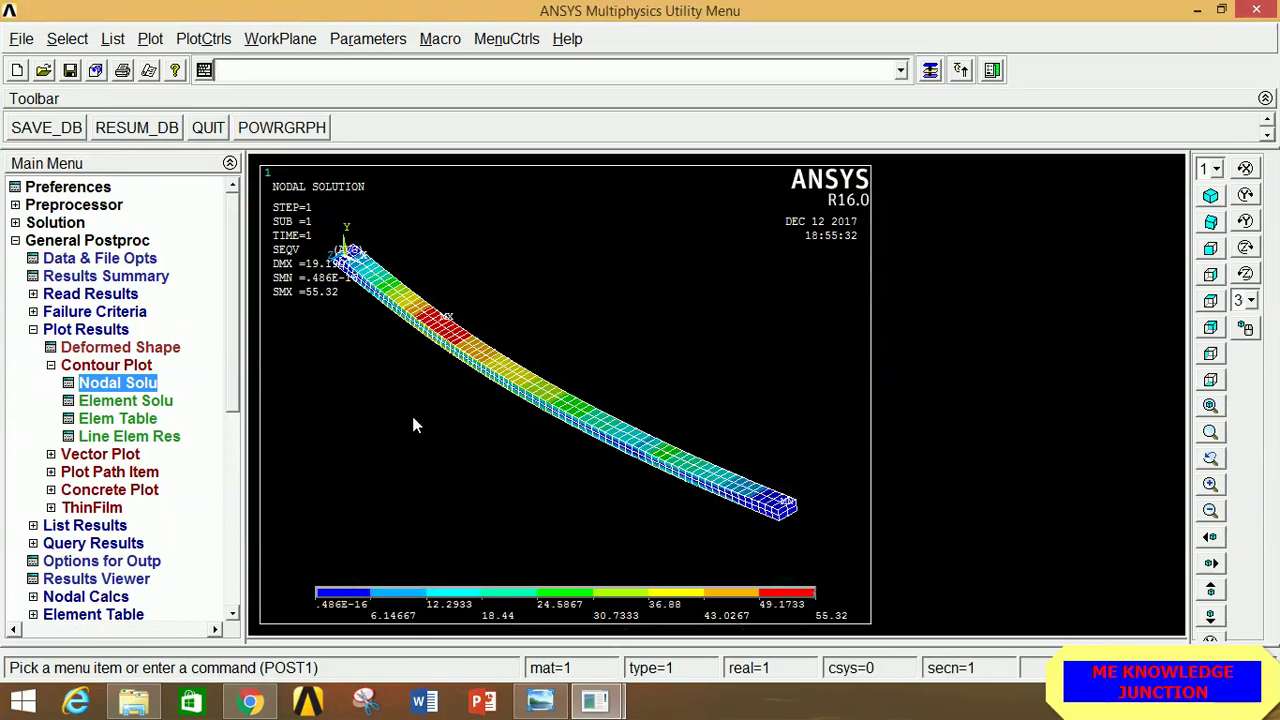
- List the reaction solution for all items, review the support reactions and close the listing
double_click(100, 333)
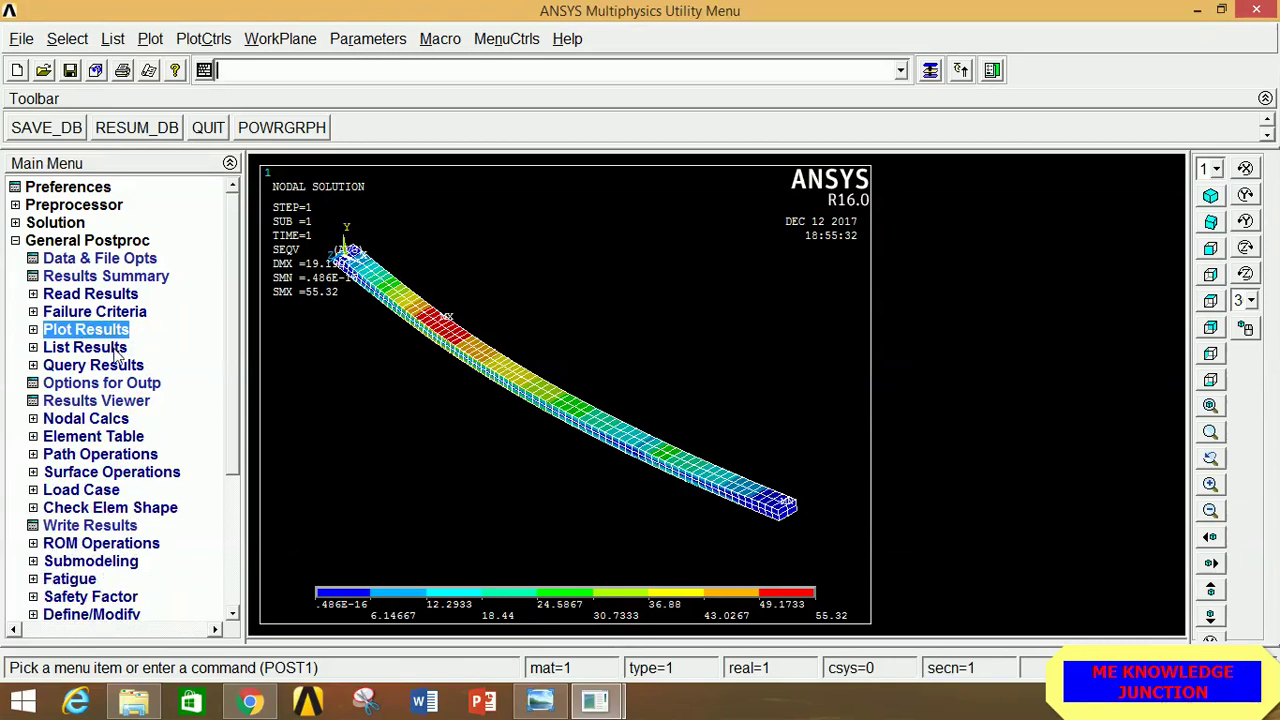
left_click(113, 349)
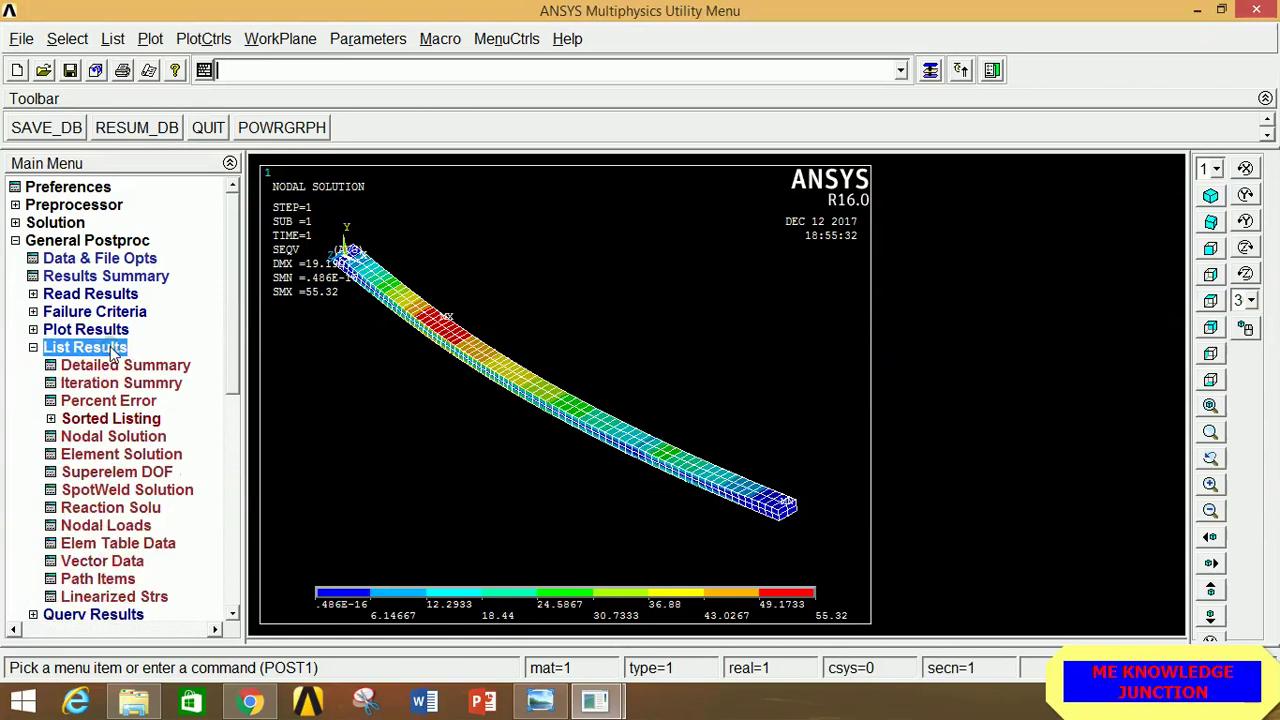
left_click(110, 507)
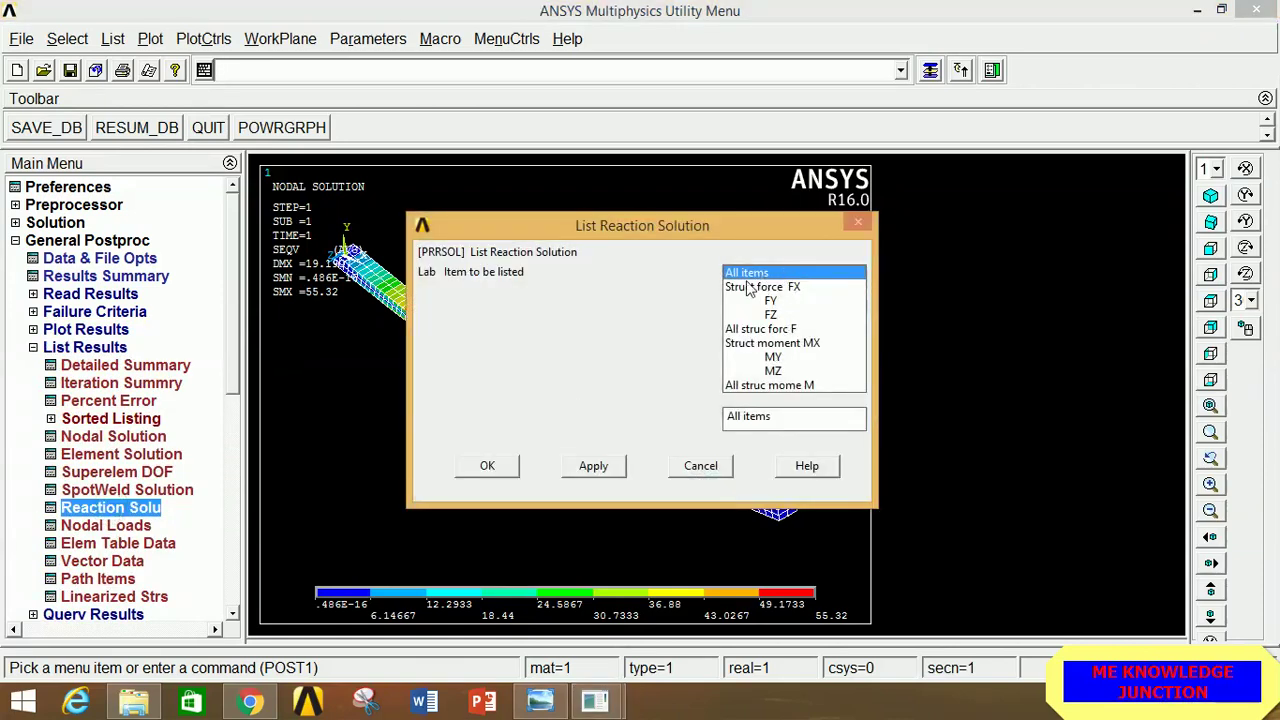
left_click(493, 468)
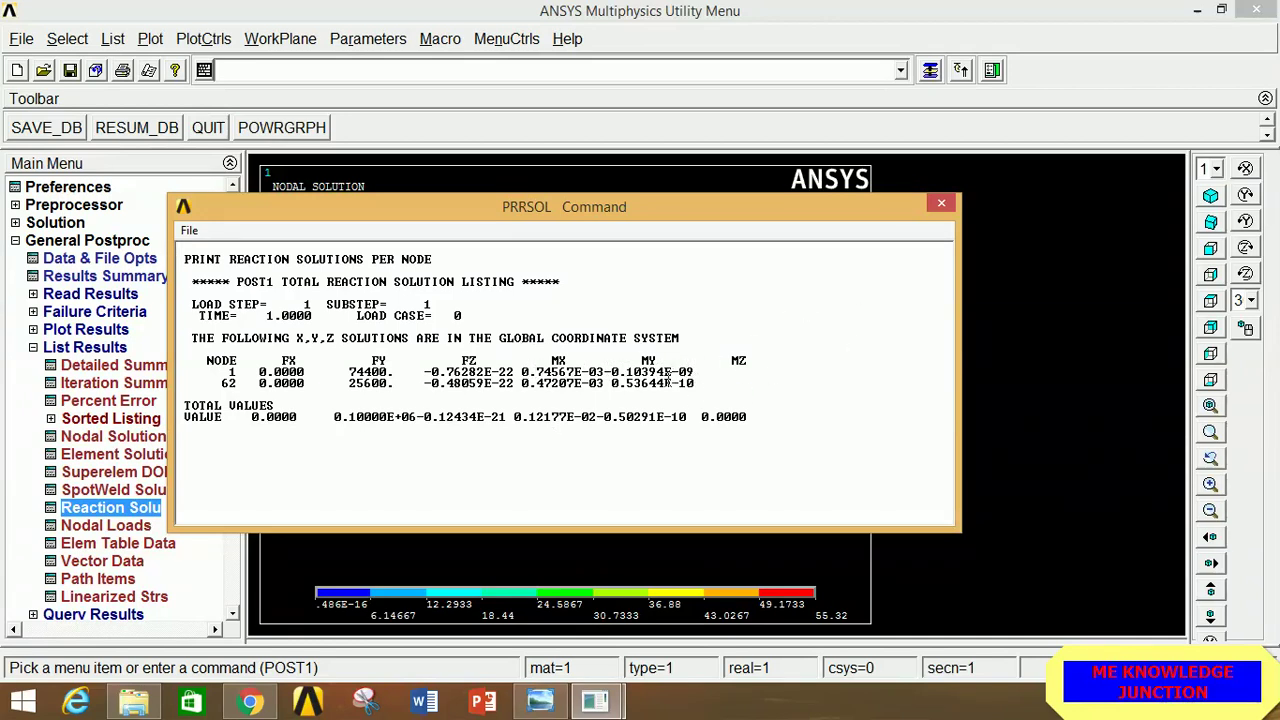
left_click(940, 204)
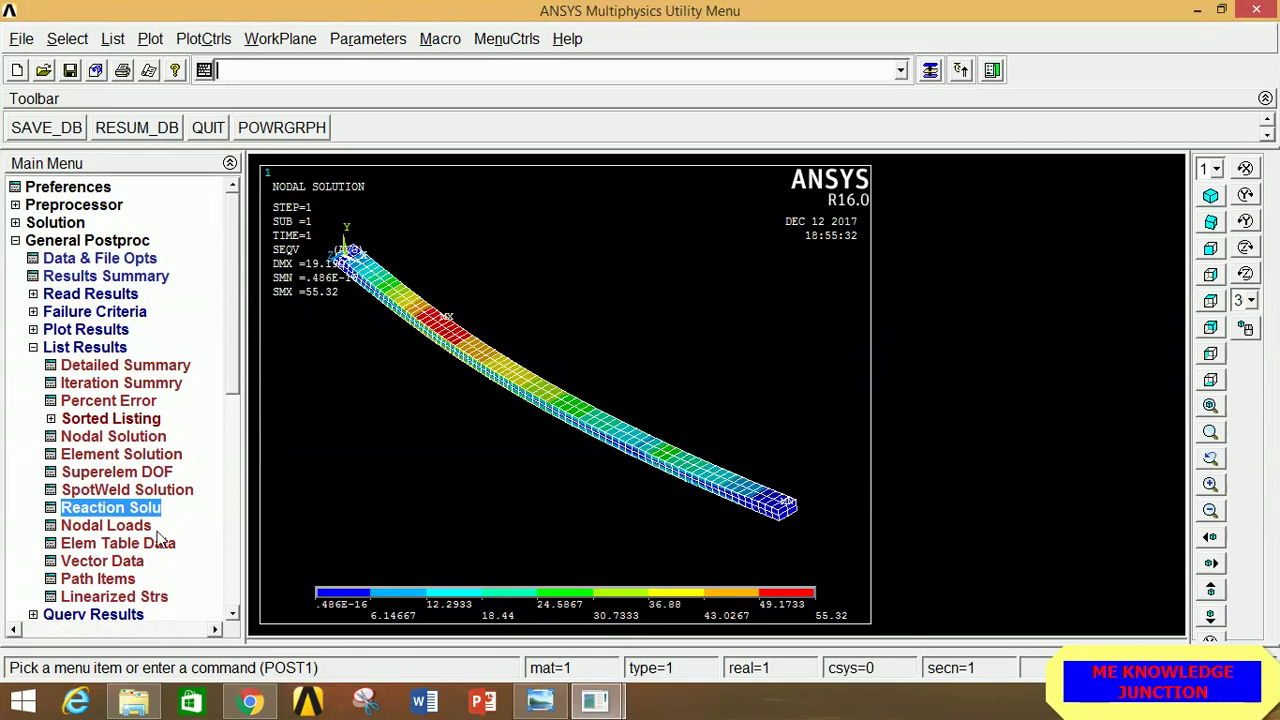
- List the nodal loads for all items on the selected nodes, review them and close the listing
left_click(105, 525)
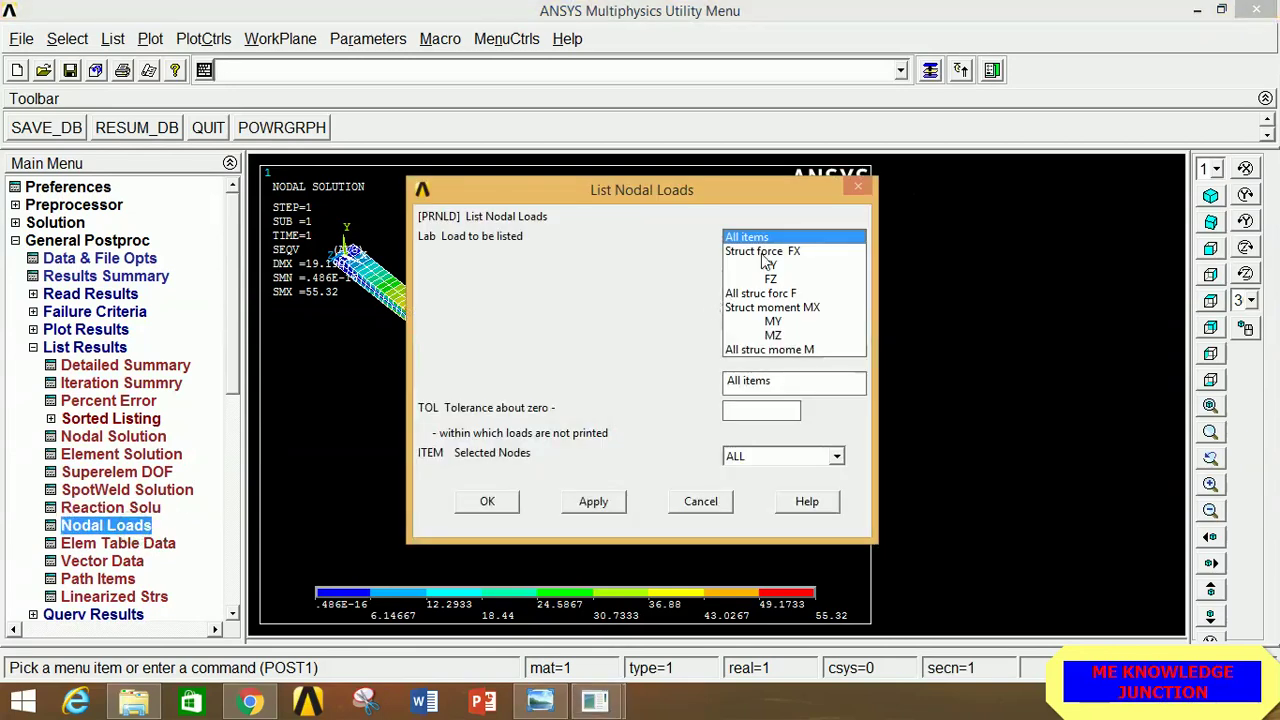
left_click(488, 505)
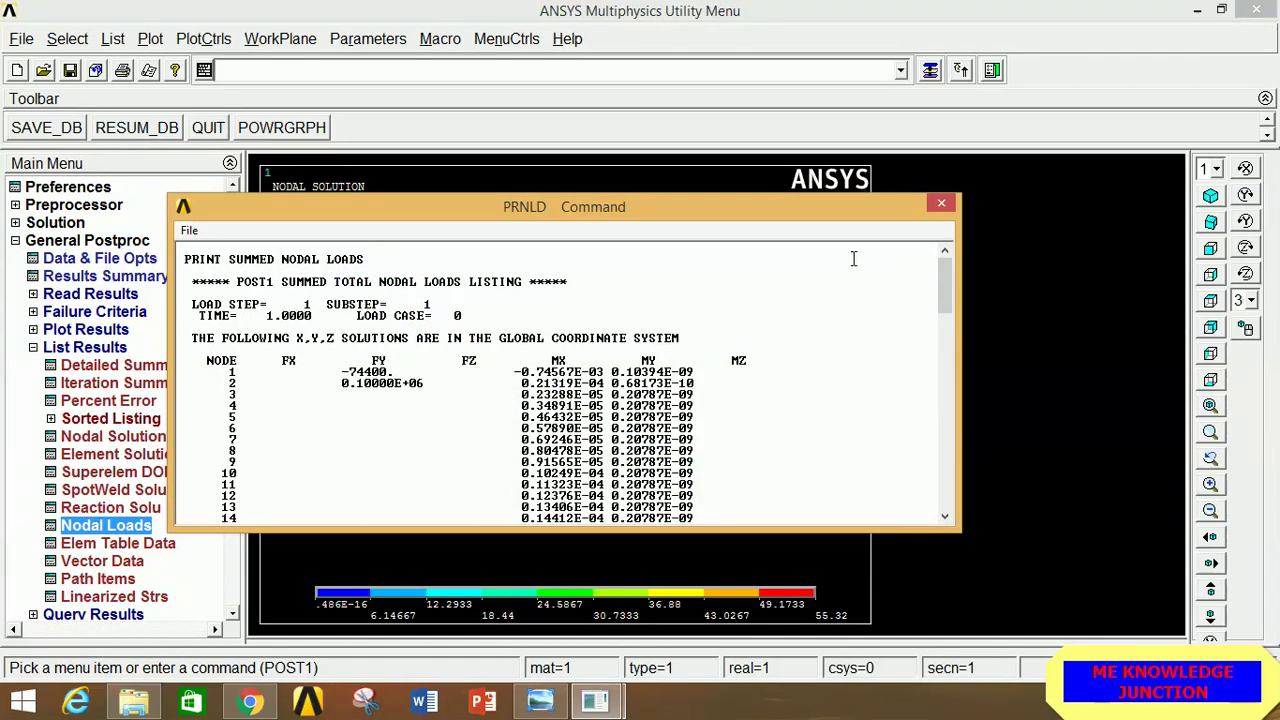
left_click(941, 203)
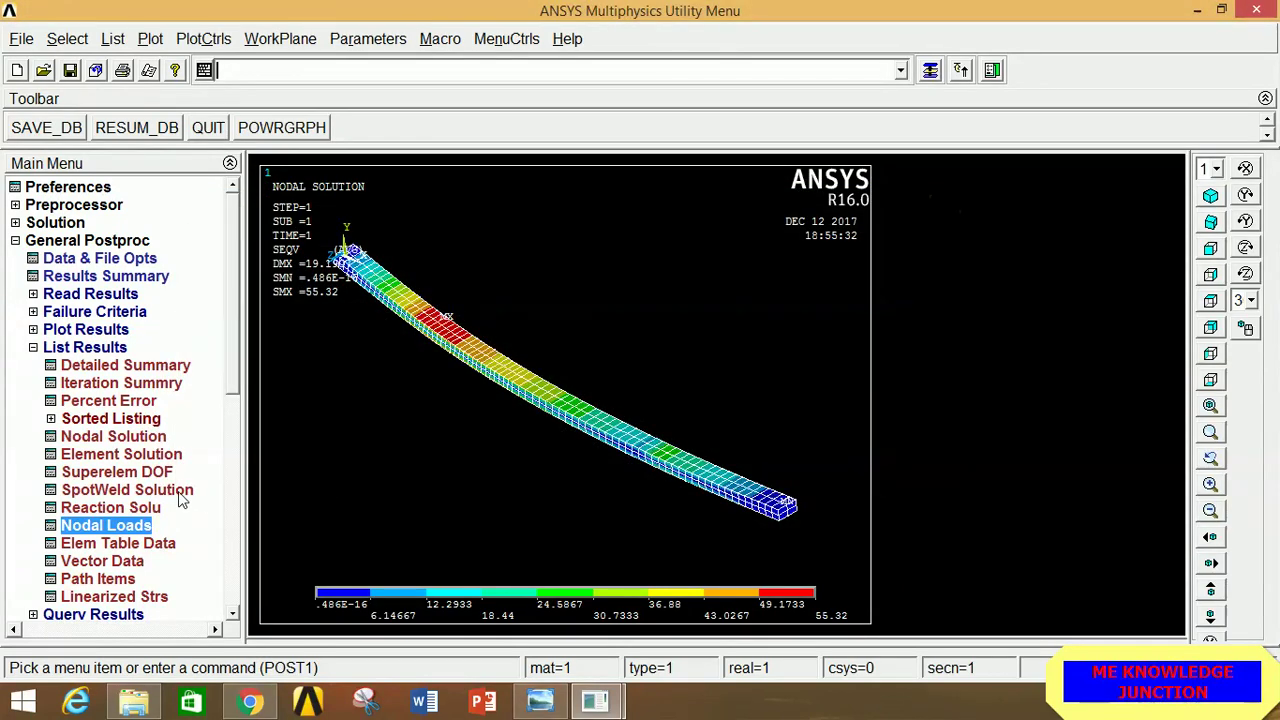
- List the nodal DOF solution for the displacement vector sum, review the nodal displacements and close the listing
left_click(140, 440)
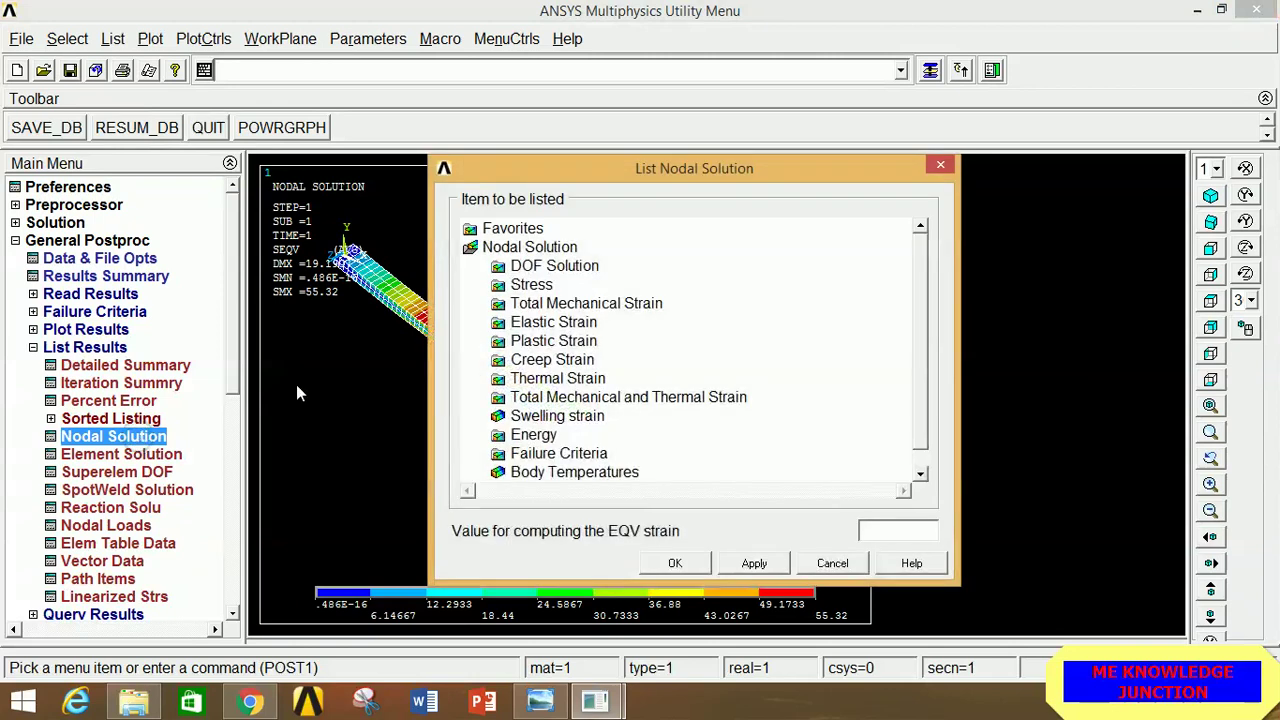
left_click(534, 268)
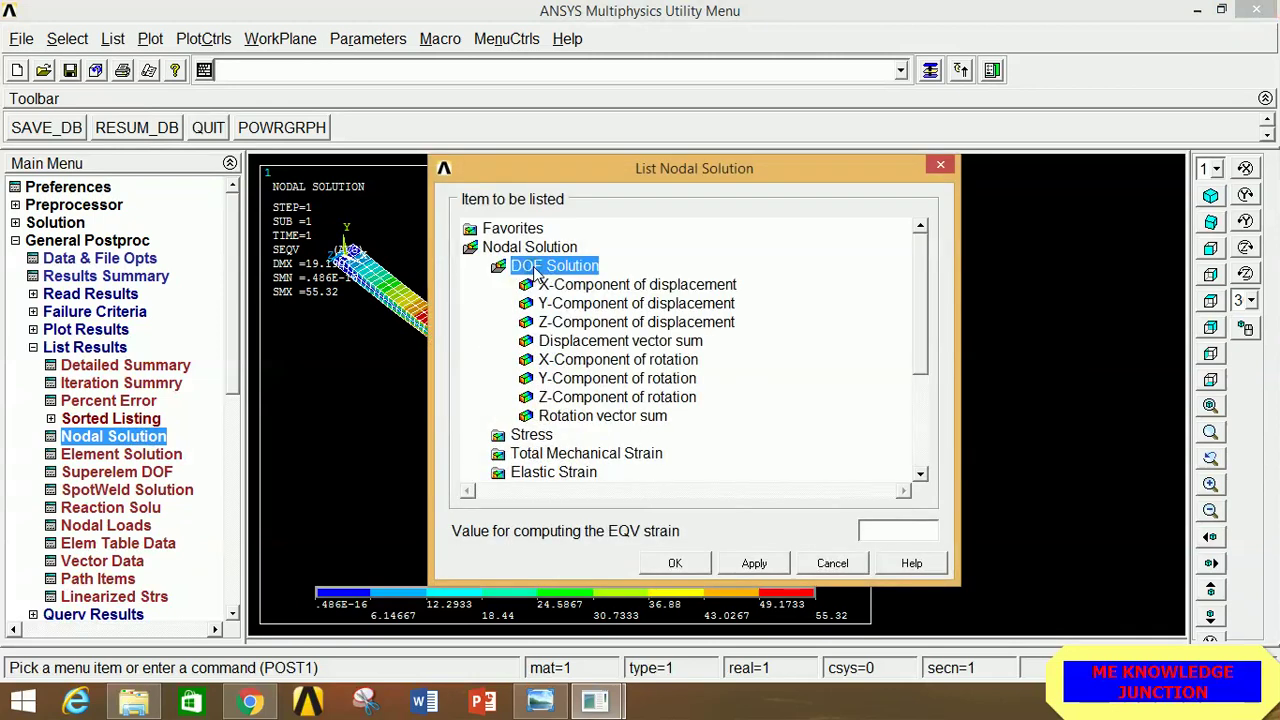
left_click(562, 345)
left_click(674, 563)
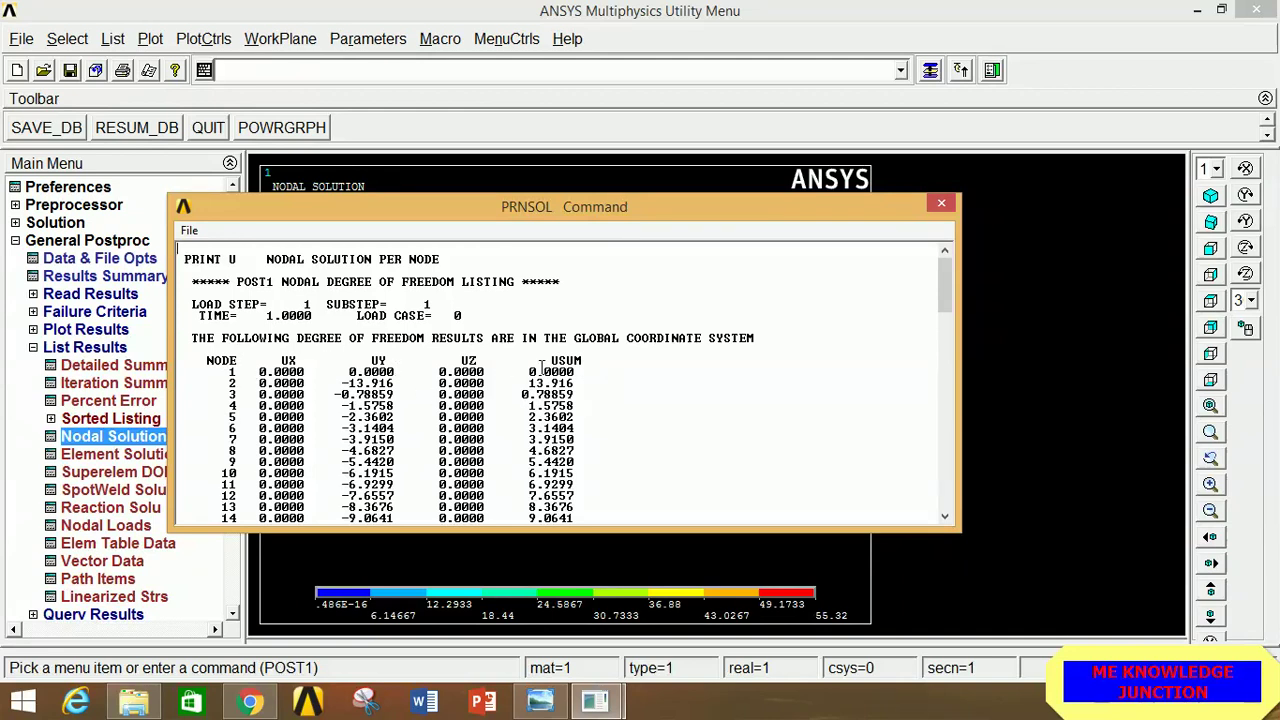
left_click(944, 205)
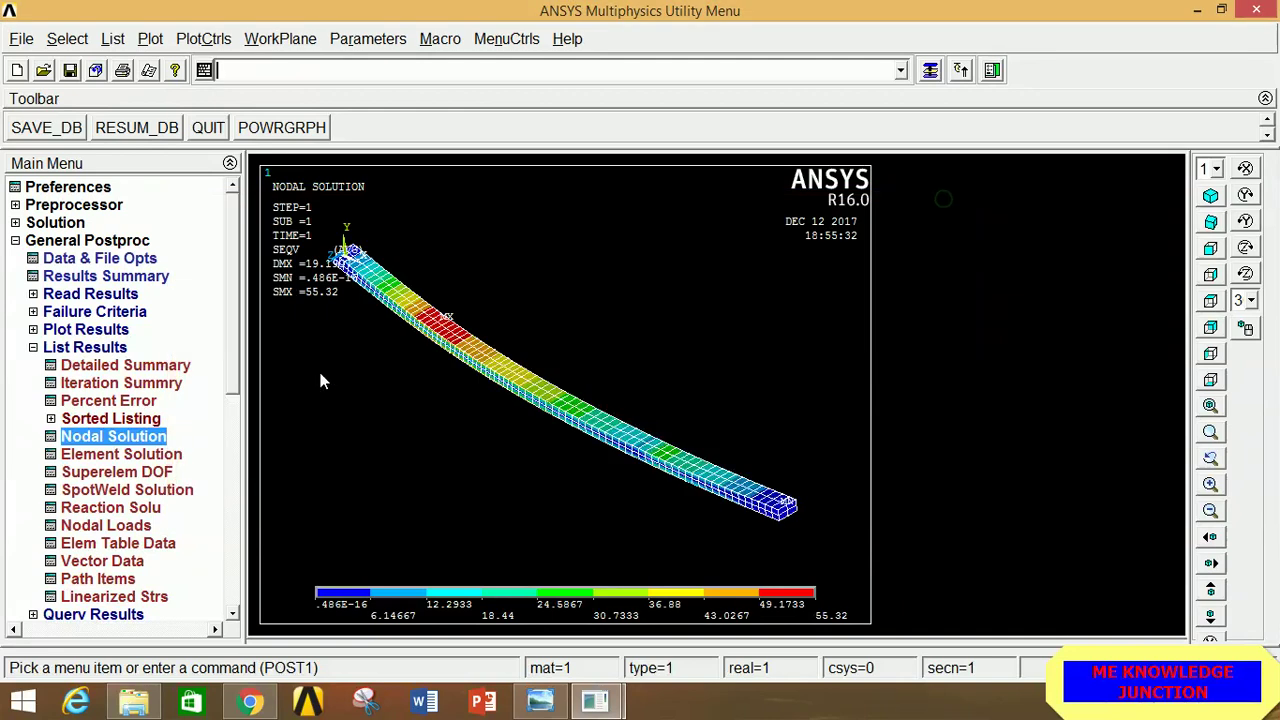
- Plot the predefined translation U vectors in vector mode on the undeformed mesh, shown in front view, and collapse the postprocessing tree
left_click(94, 350)
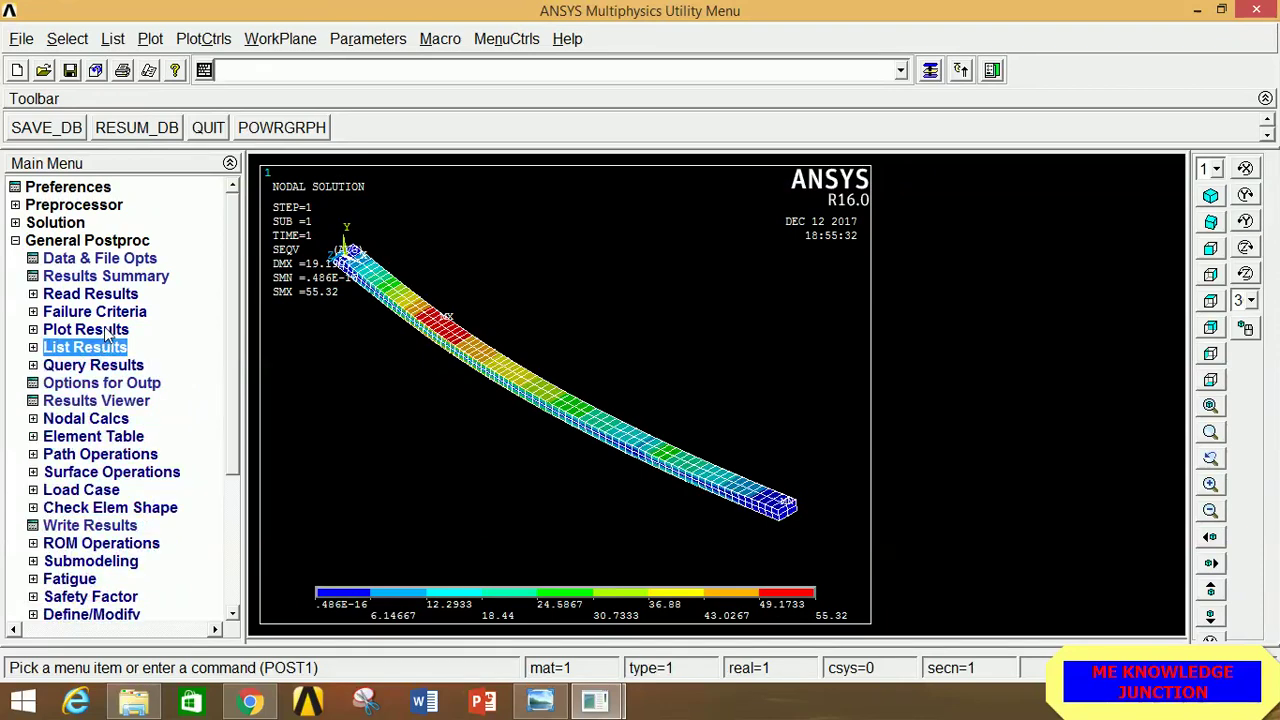
left_click(100, 330)
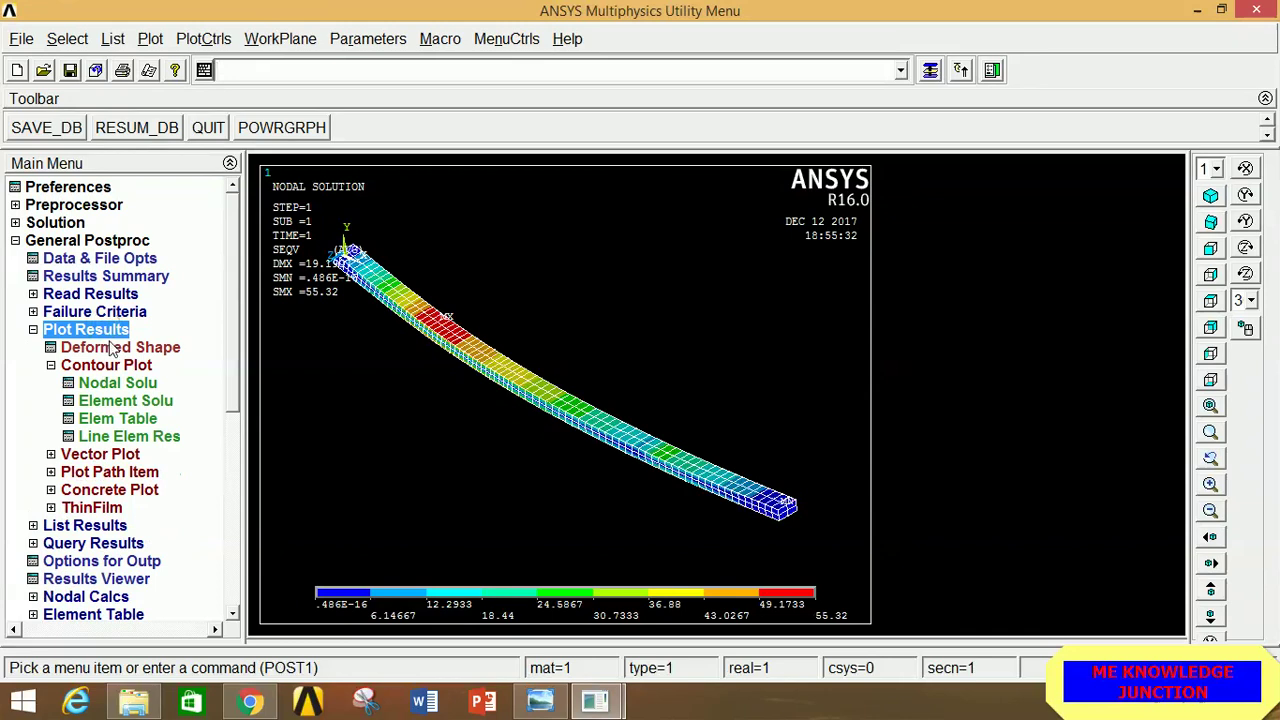
left_click(121, 455)
left_click(117, 400)
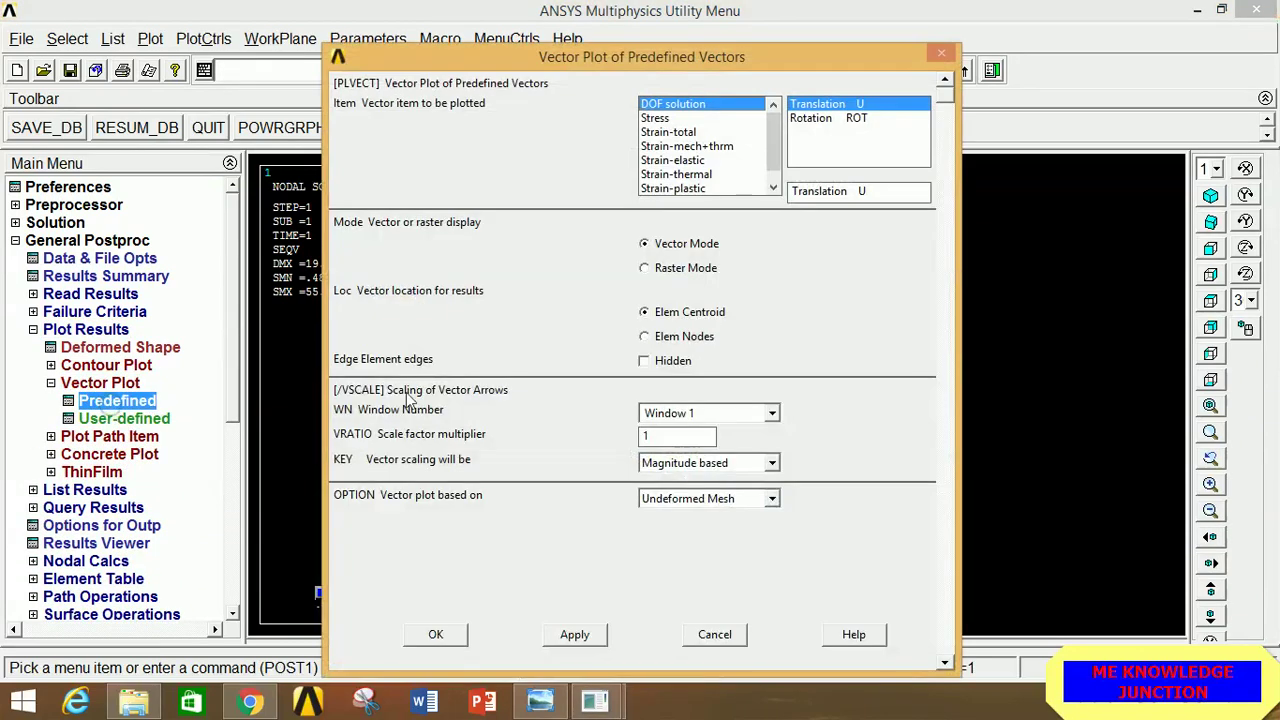
left_click(445, 634)
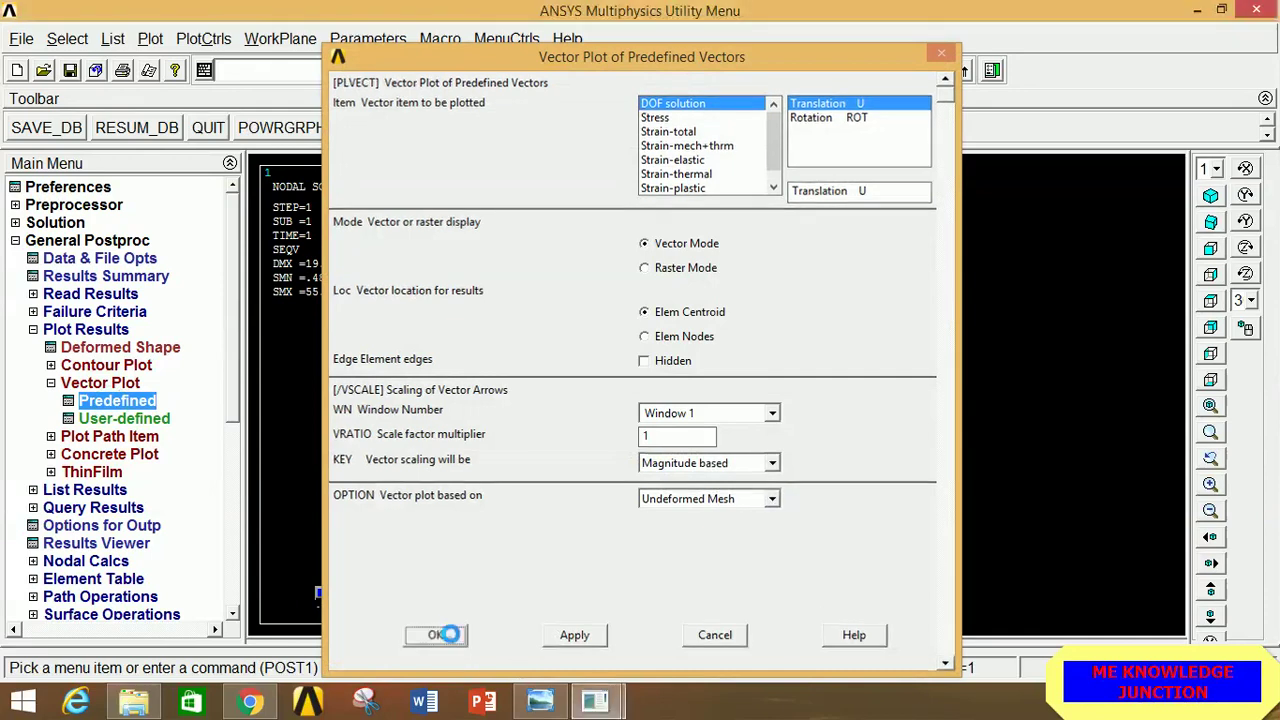
left_click(1210, 247)
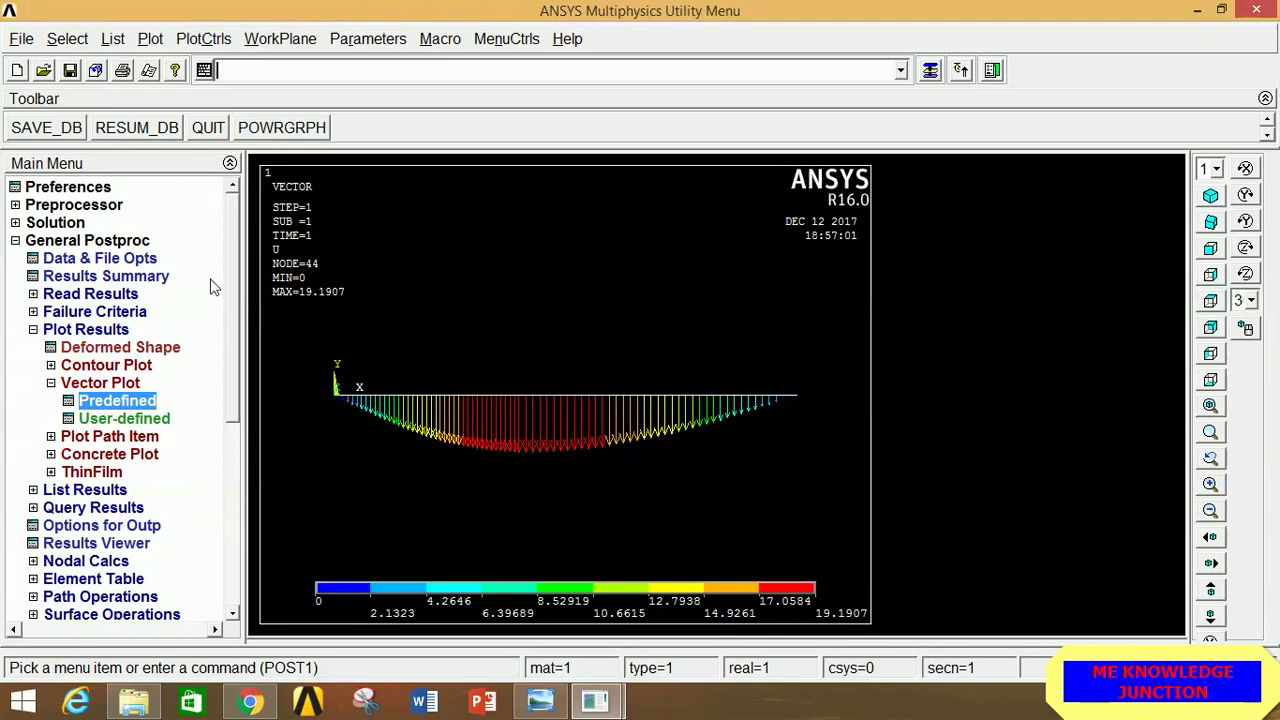
left_click(98, 243)
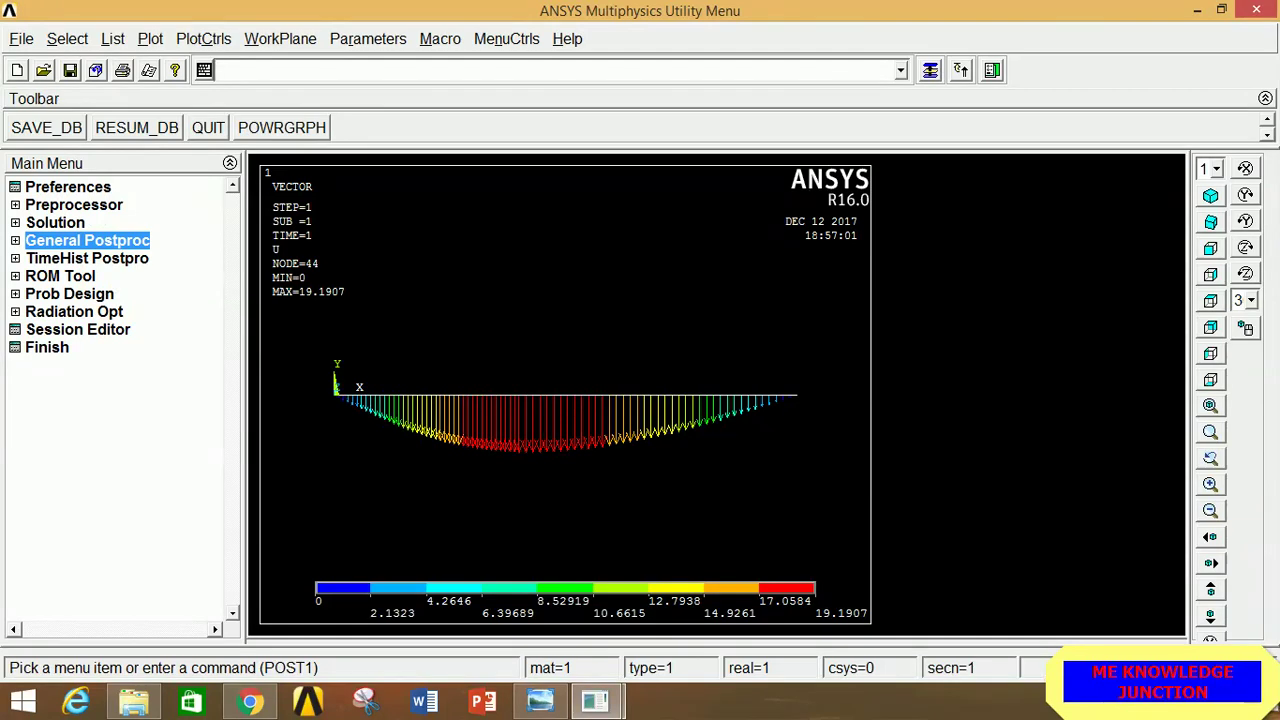
key("ctrl+End")
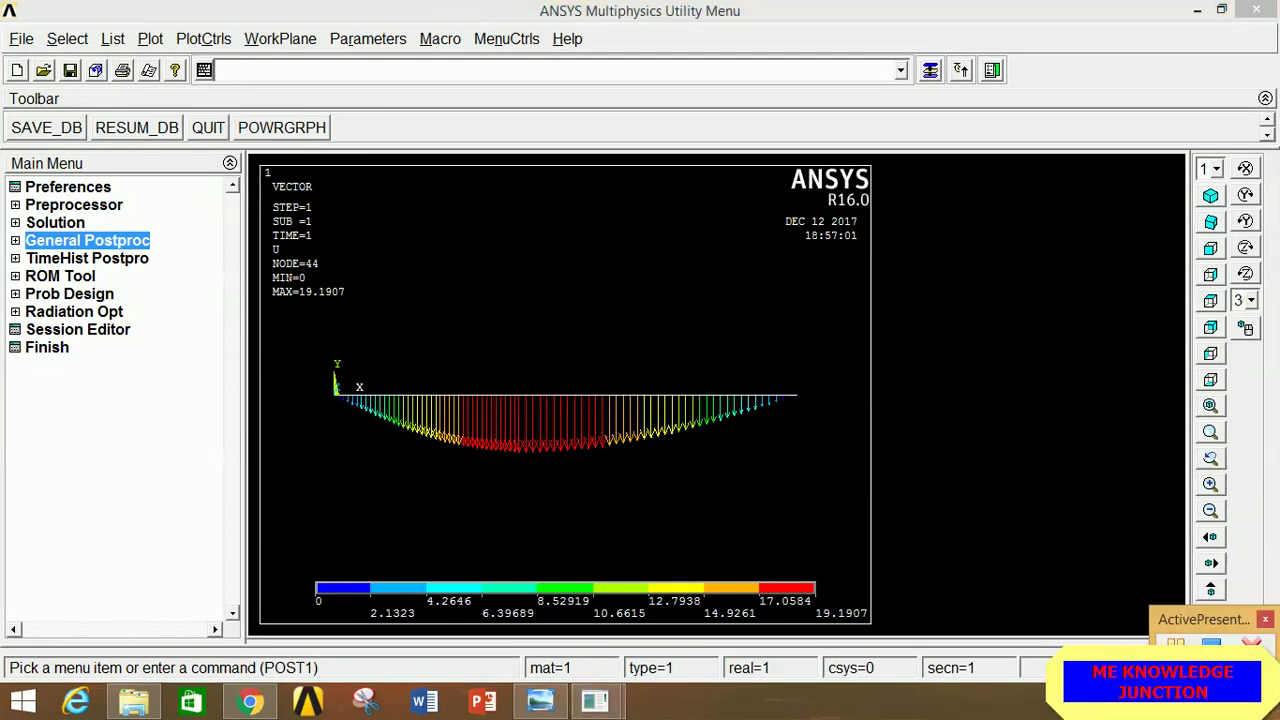